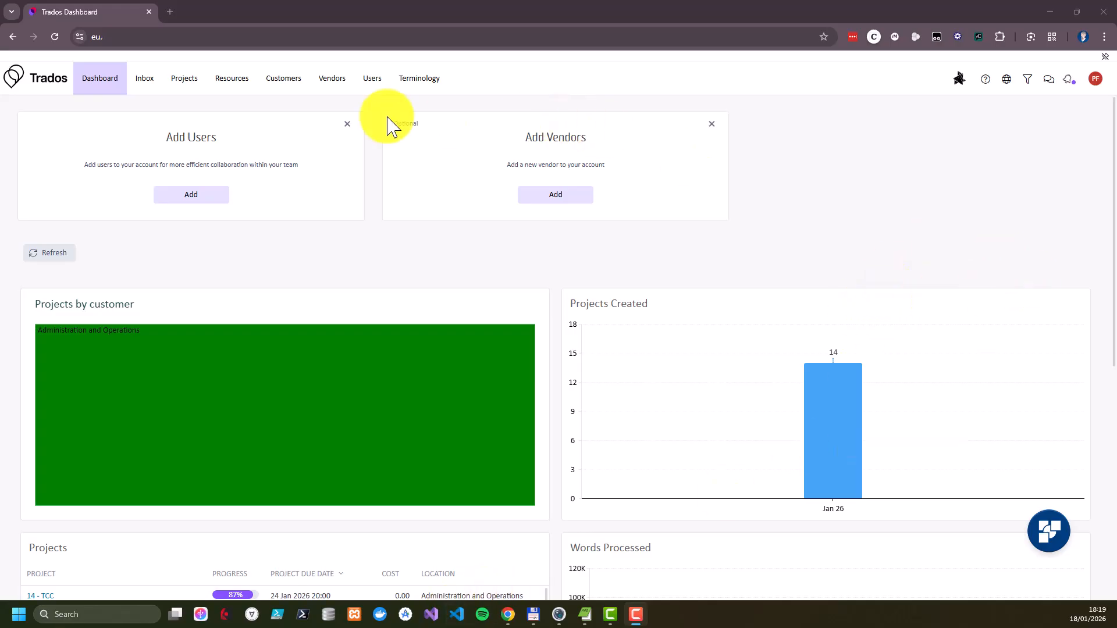
Review the projects list, the project templates and the workflows in the resources area
{"action": "left_click", "coordinate": [181, 83]}
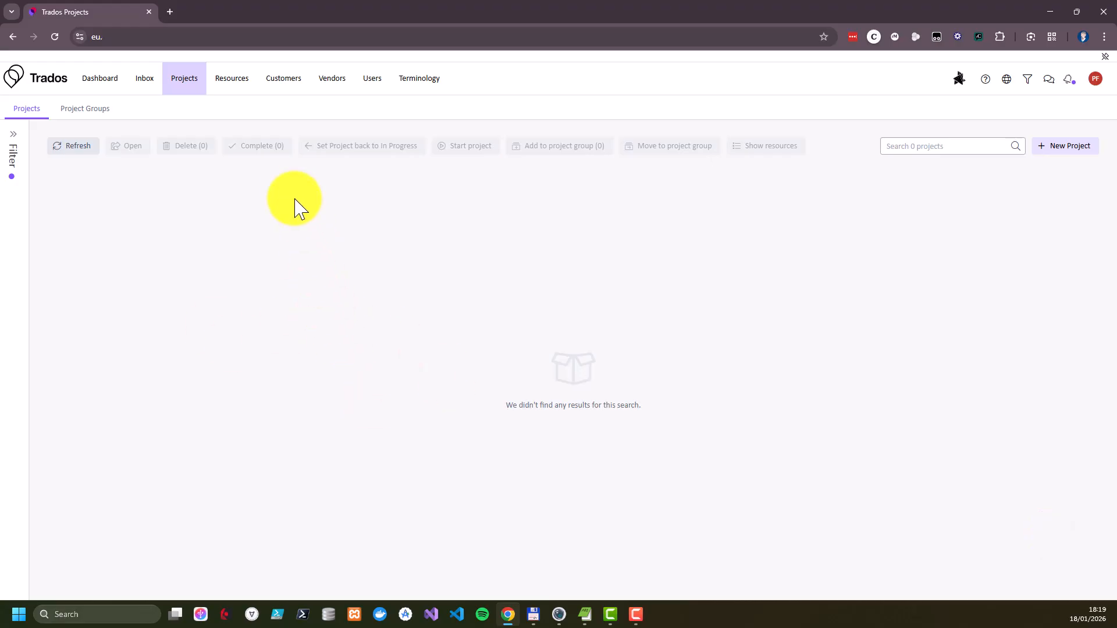
{"action": "left_click", "coordinate": [239, 84]}
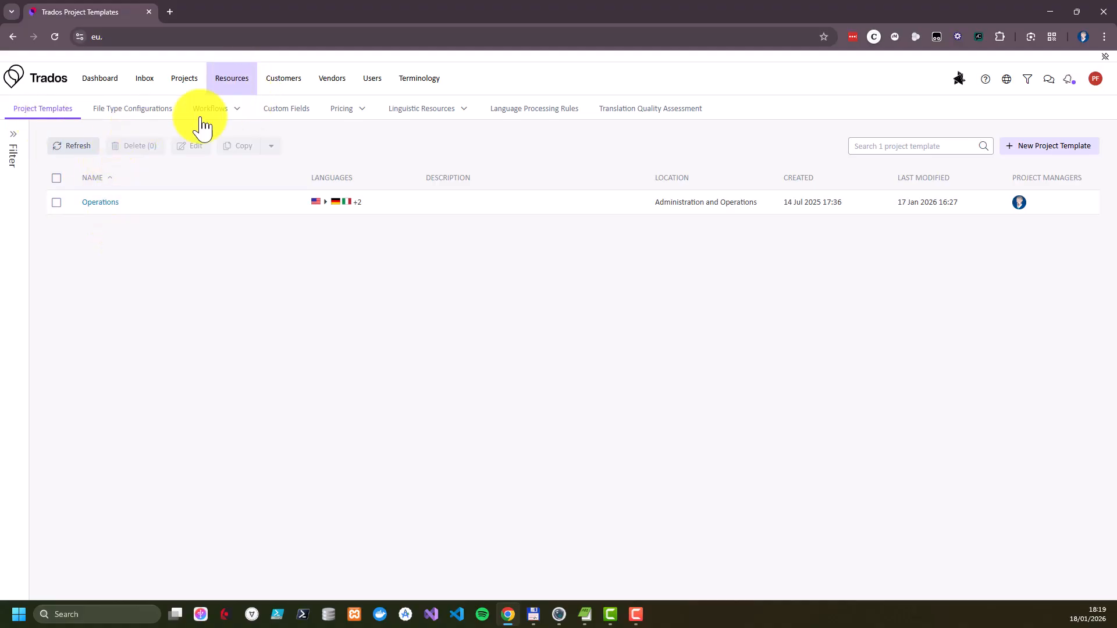
{"action": "left_click", "coordinate": [236, 117]}
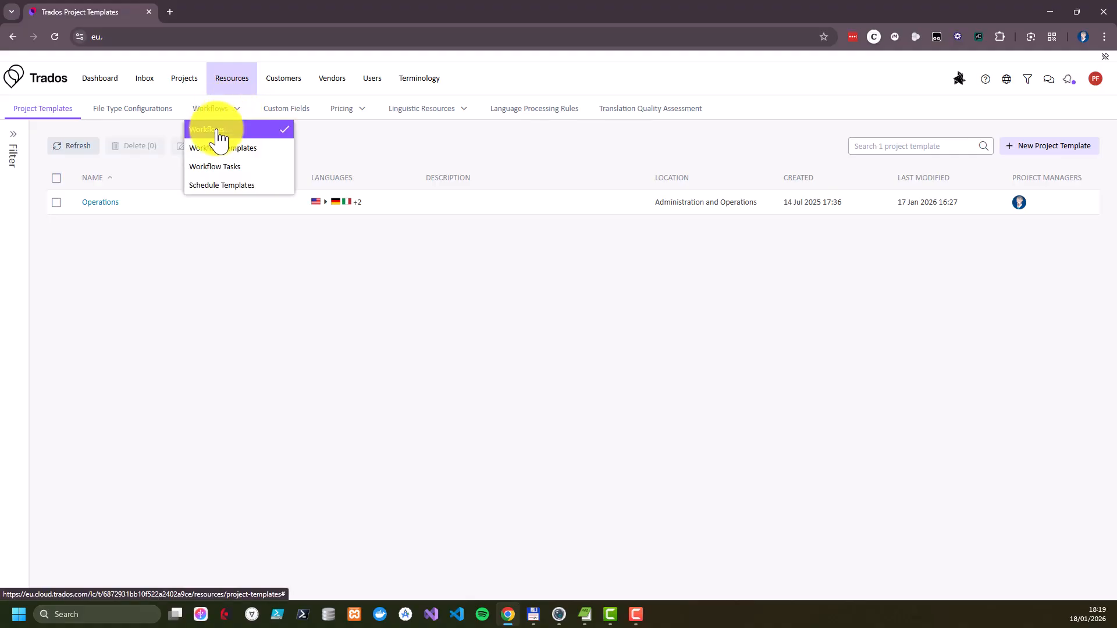
{"action": "left_click", "coordinate": [219, 131]}
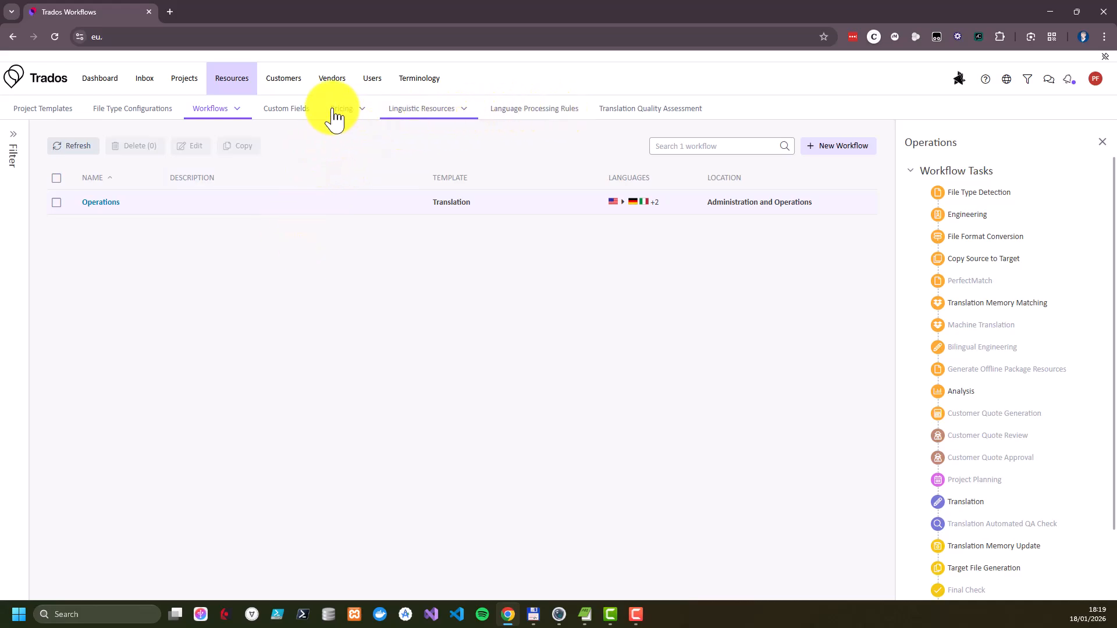
Look through the customers list, the account members and the user groups
{"action": "left_click", "coordinate": [291, 91]}
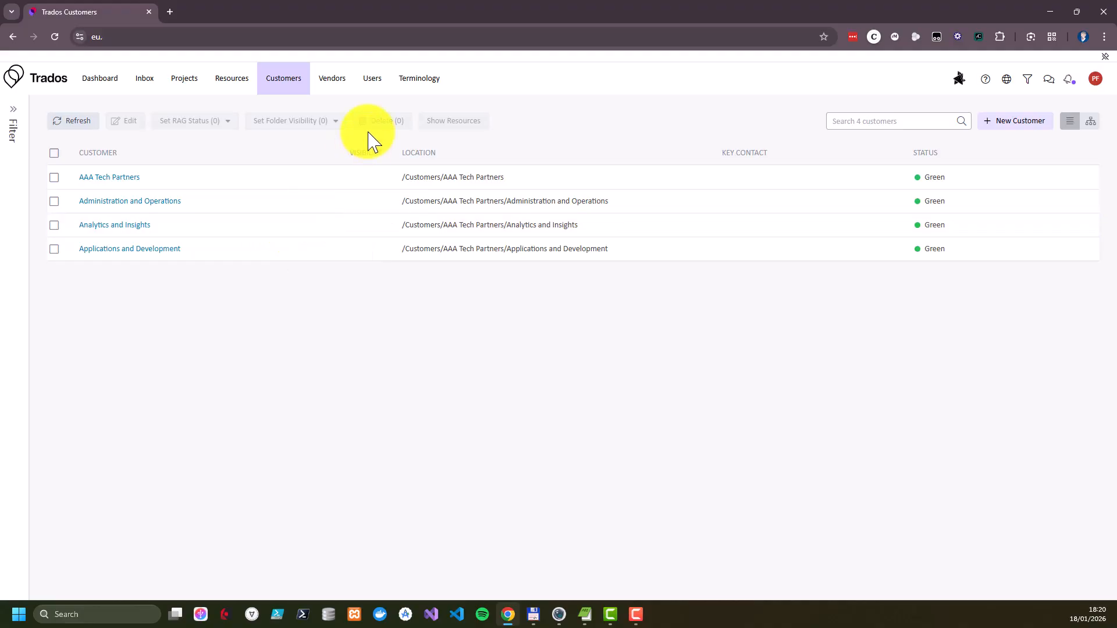
{"action": "left_click", "coordinate": [379, 87]}
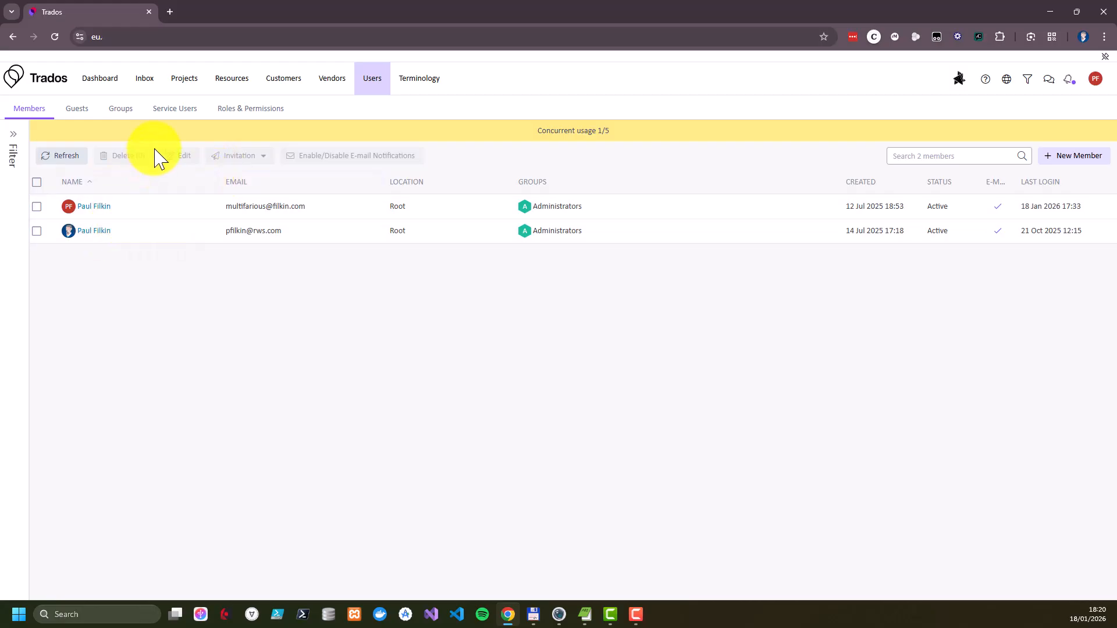
{"action": "left_click", "coordinate": [124, 116]}
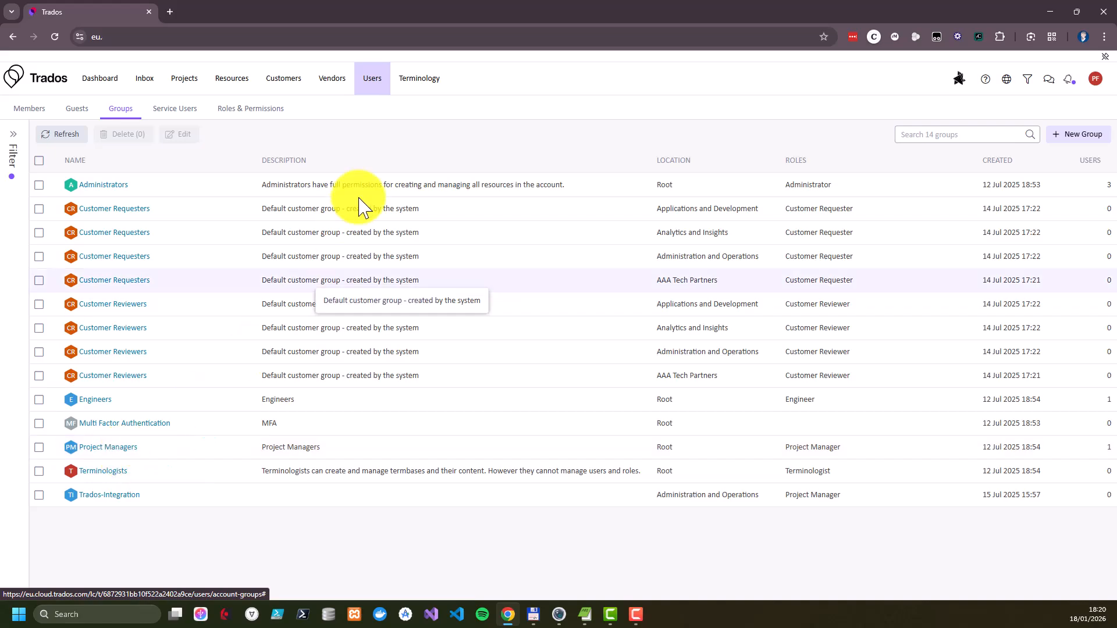
Create a service user named myNewUser in the Project Managers group and view its details
{"action": "left_click", "coordinate": [185, 115]}
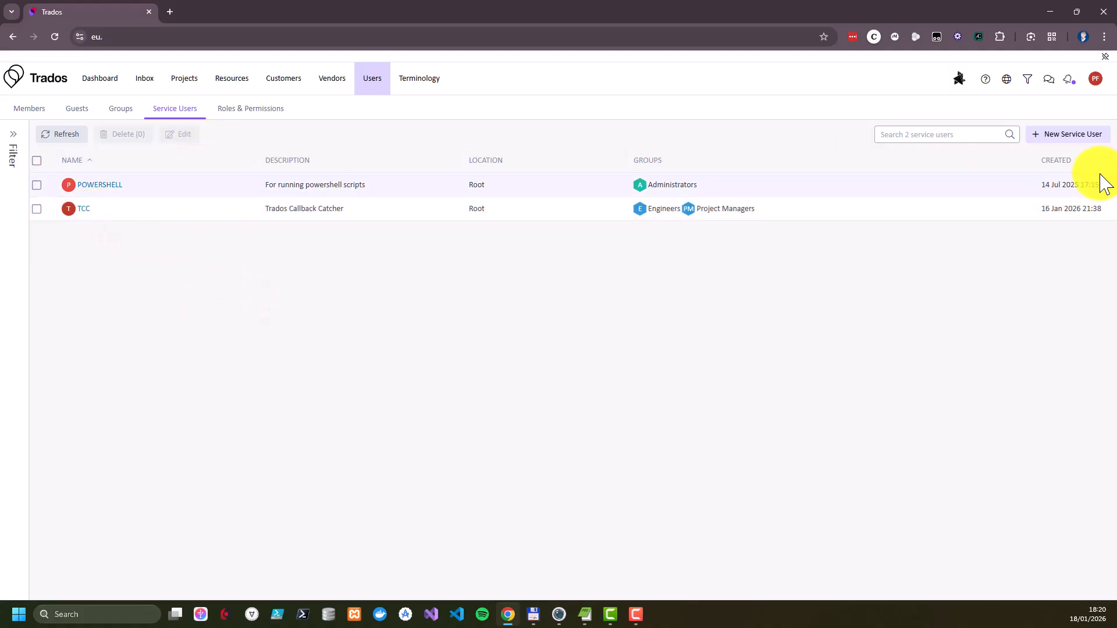
{"action": "left_click", "coordinate": [1067, 140]}
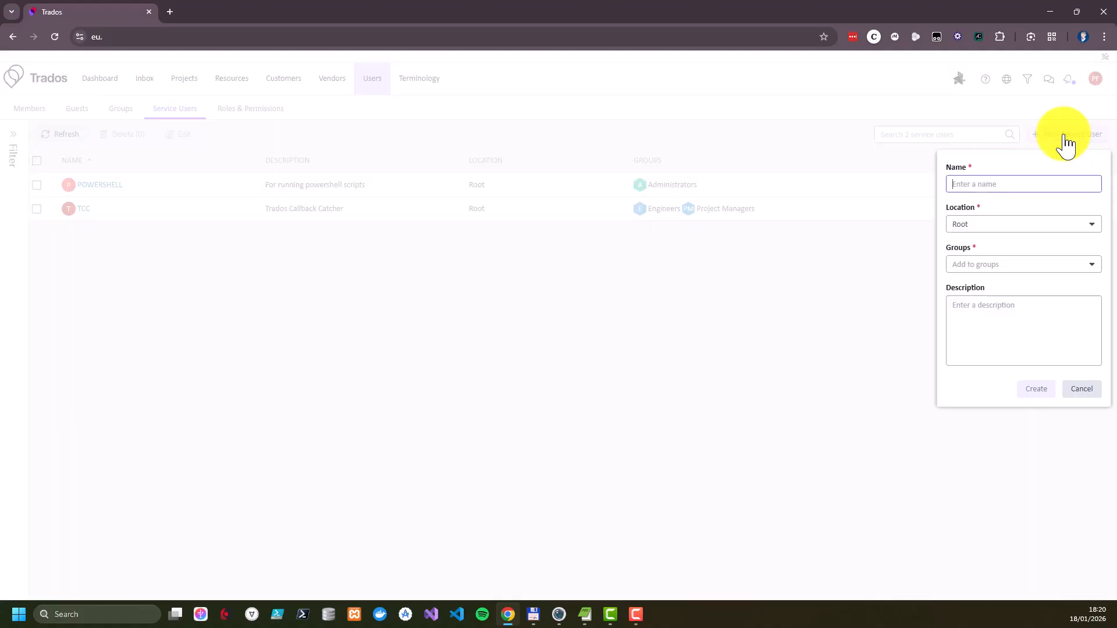
{"action": "type", "text": "my"}
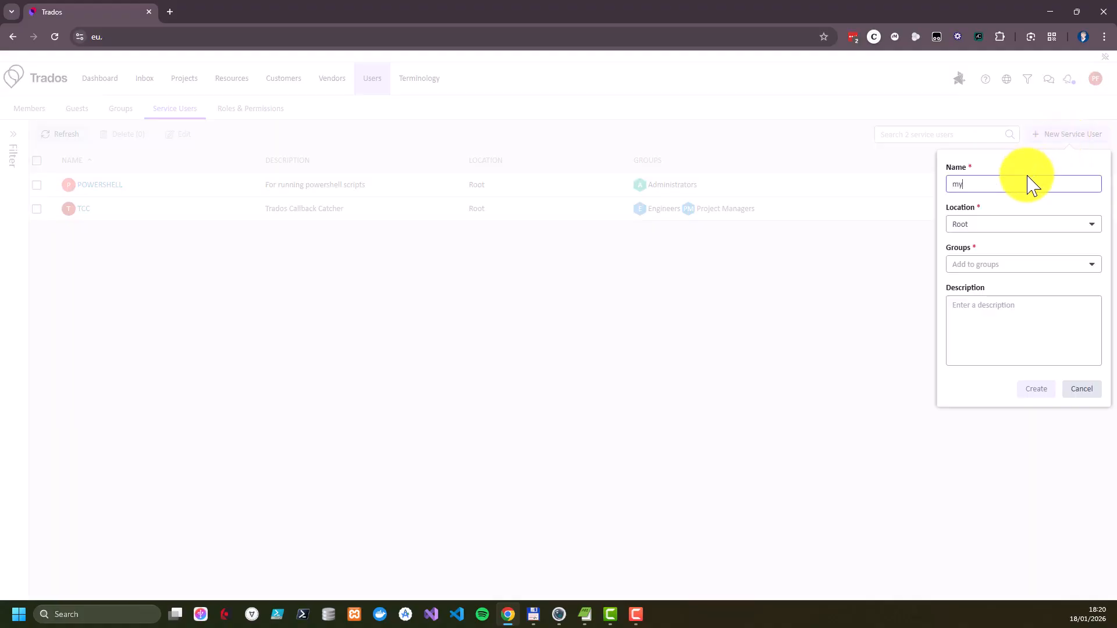
{"action": "type", "text": "NewUser"}
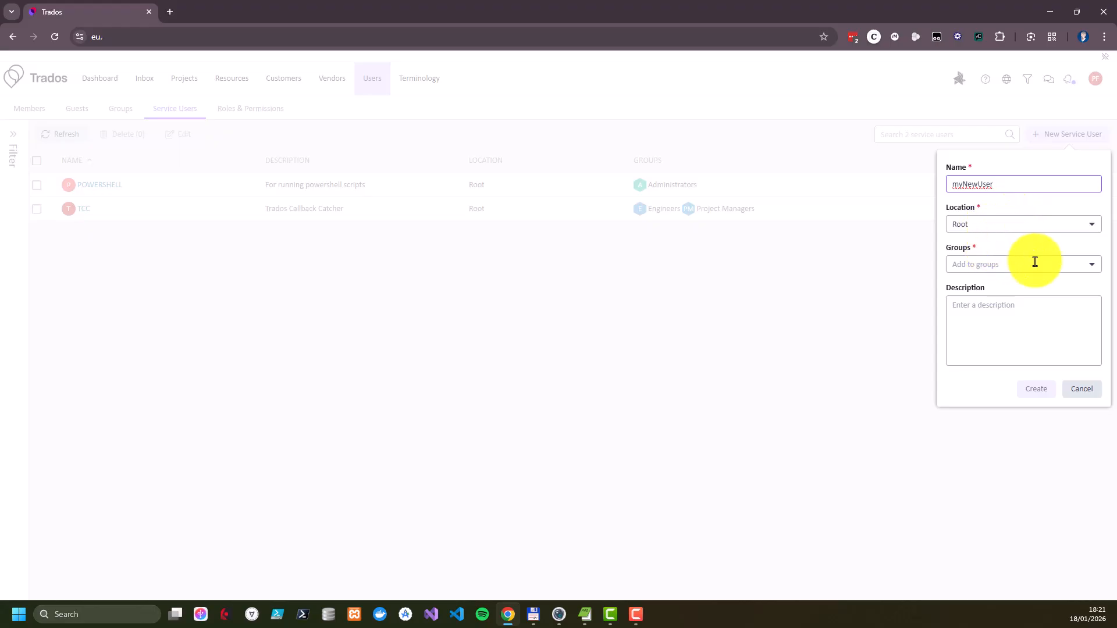
{"action": "left_click", "coordinate": [1098, 266]}
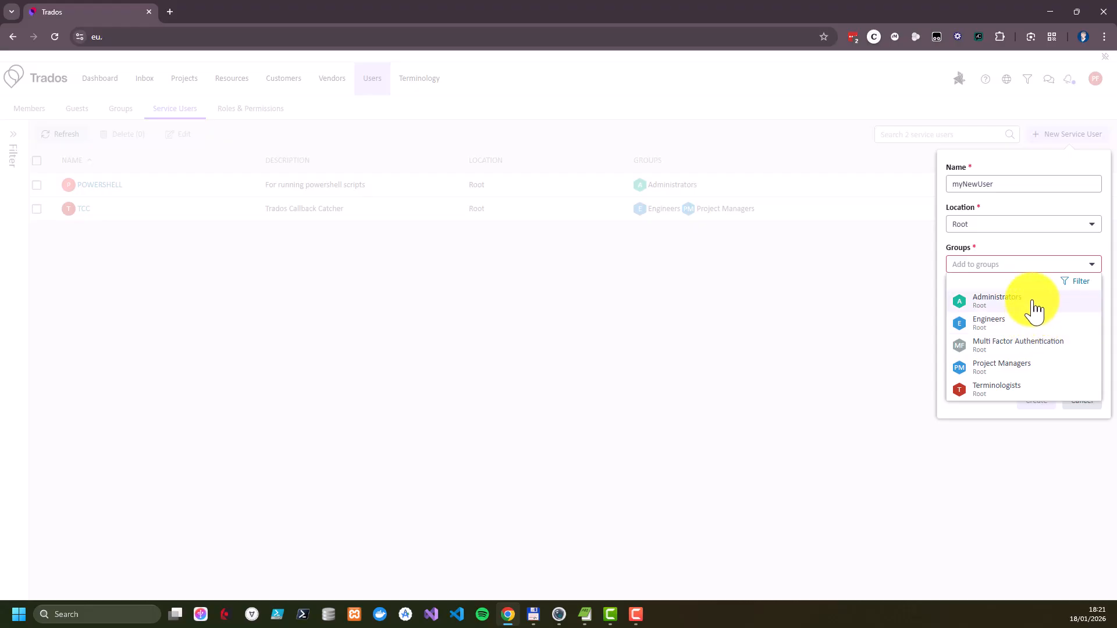
{"action": "left_click", "coordinate": [1031, 367]}
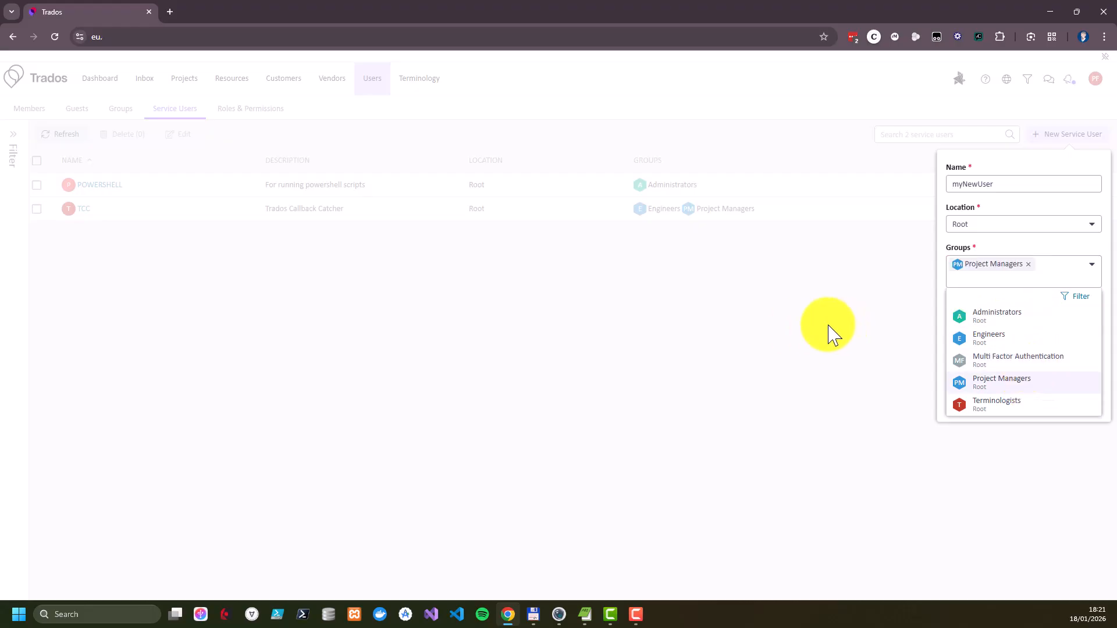
{"action": "left_click", "coordinate": [831, 332]}
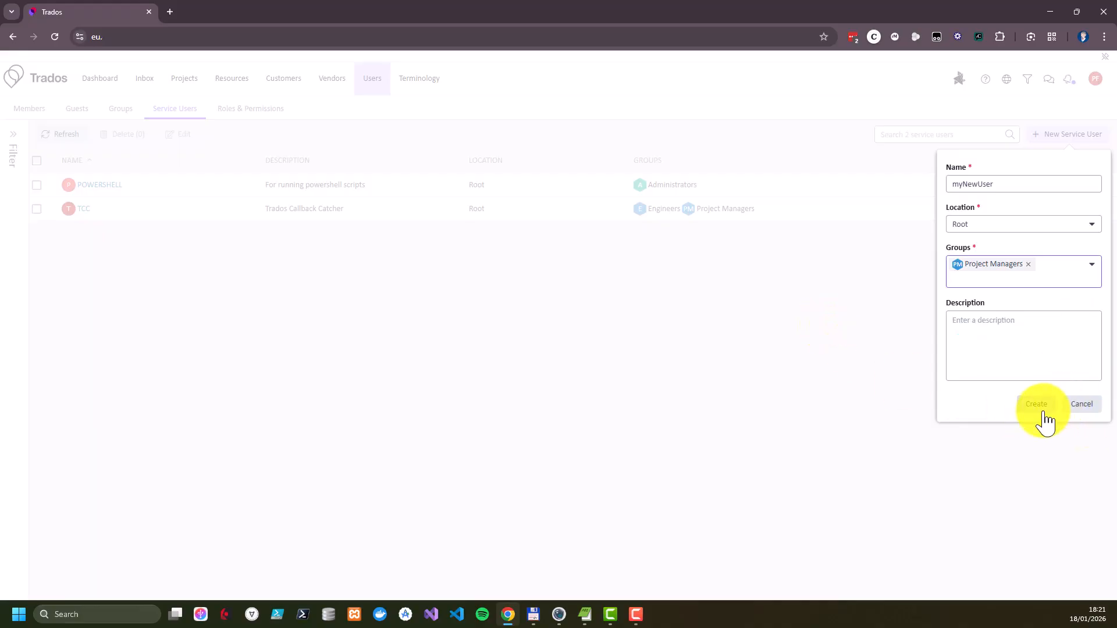
{"action": "left_click", "coordinate": [1040, 407]}
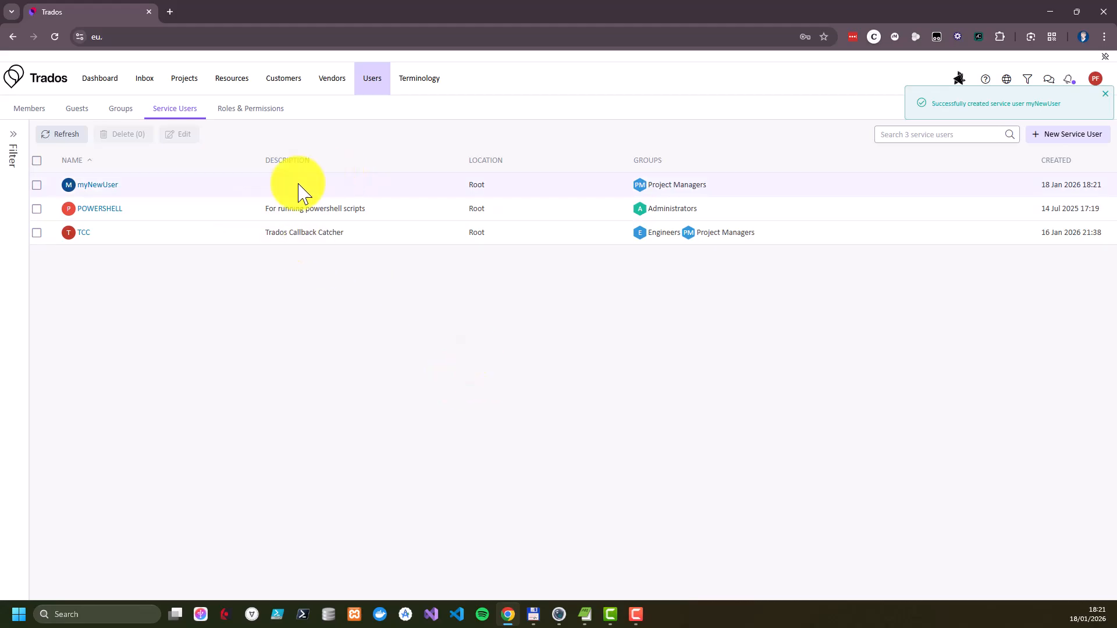
{"action": "left_click", "coordinate": [37, 186]}
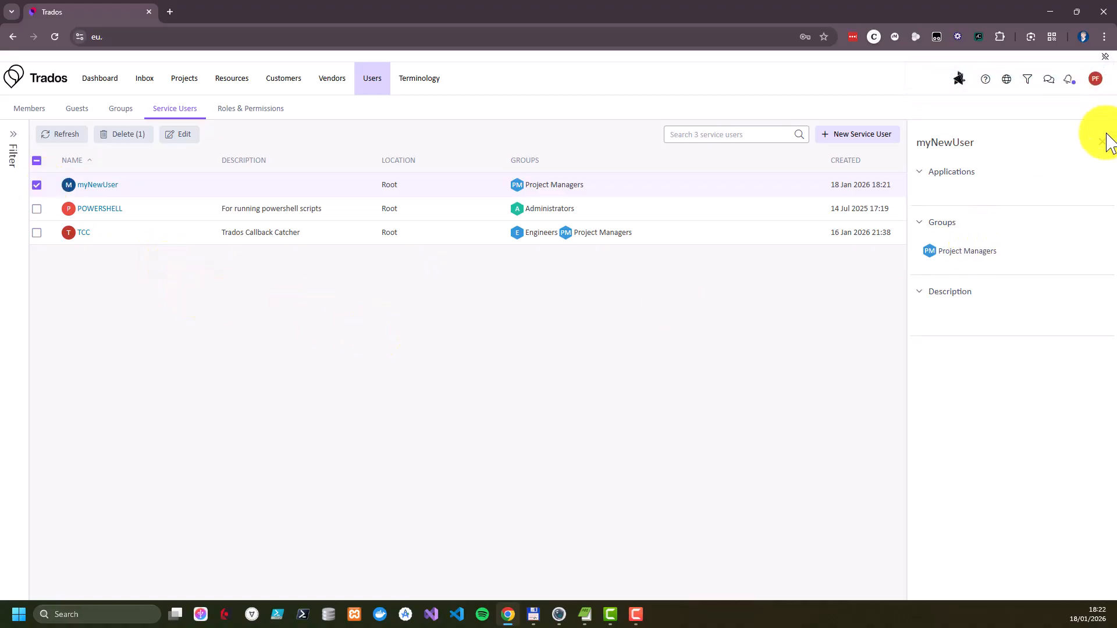
{"action": "left_click", "coordinate": [1103, 142]}
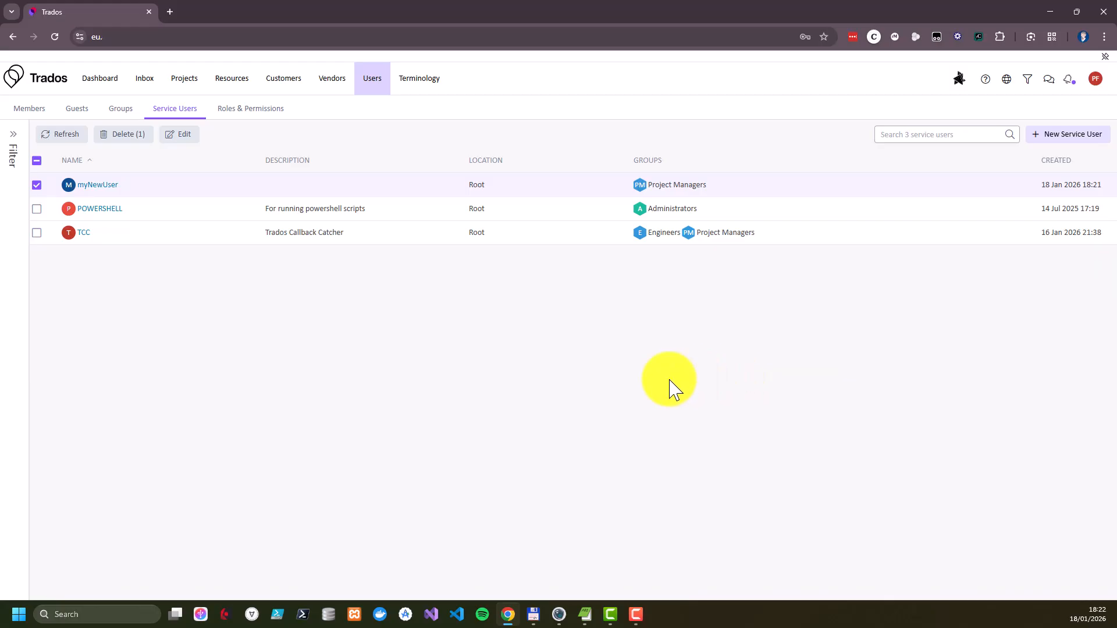
Add a new integration application named myNewApplication with myNewUser as its service user
{"action": "left_click", "coordinate": [1099, 80]}
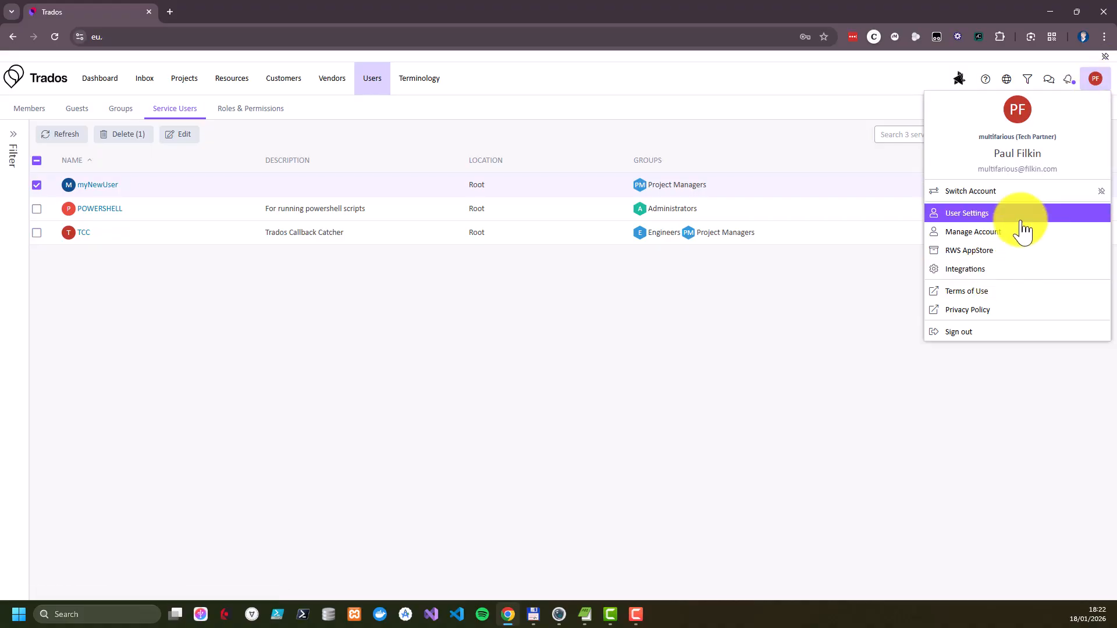
{"action": "left_click", "coordinate": [980, 272]}
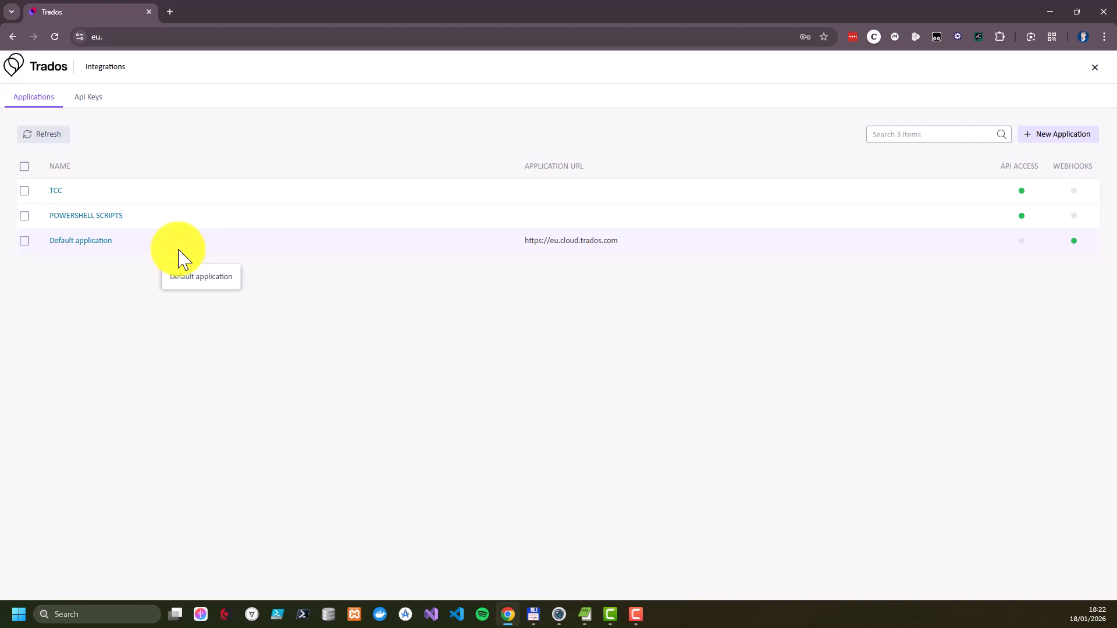
{"action": "left_click", "coordinate": [1058, 145]}
{"action": "left_click", "coordinate": [1004, 184]}
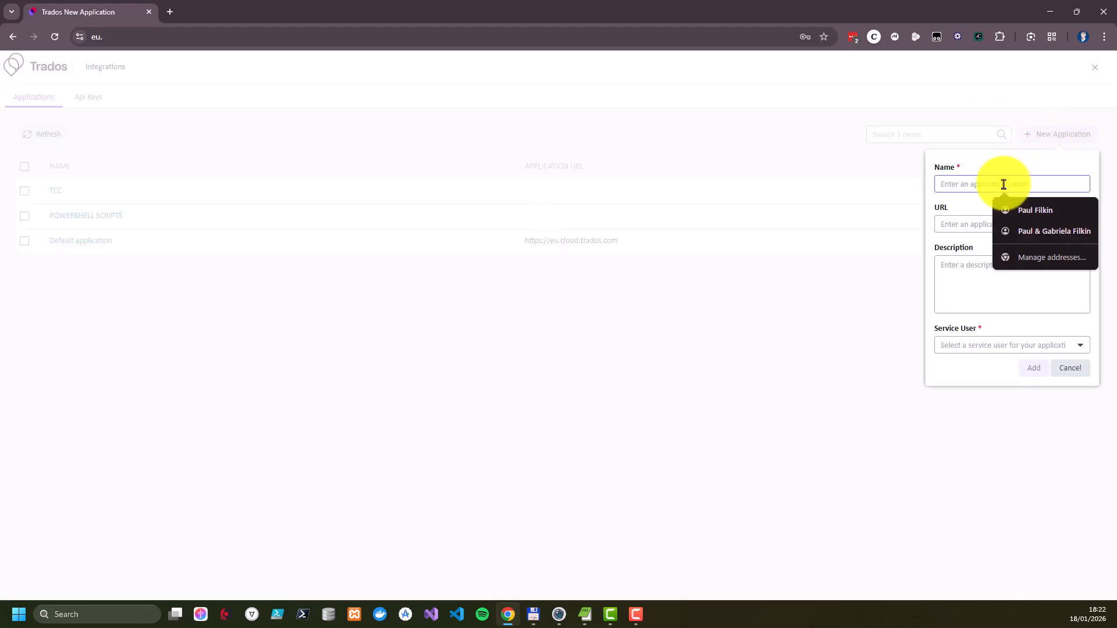
{"action": "type", "text": "myNe"}
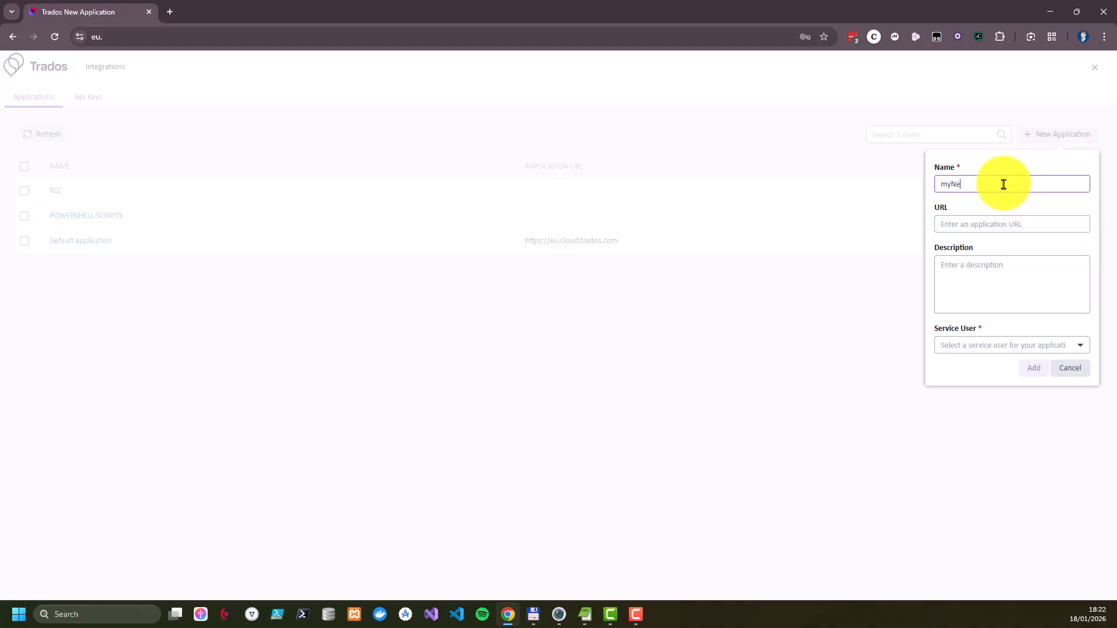
{"action": "type", "text": "wApplication"}
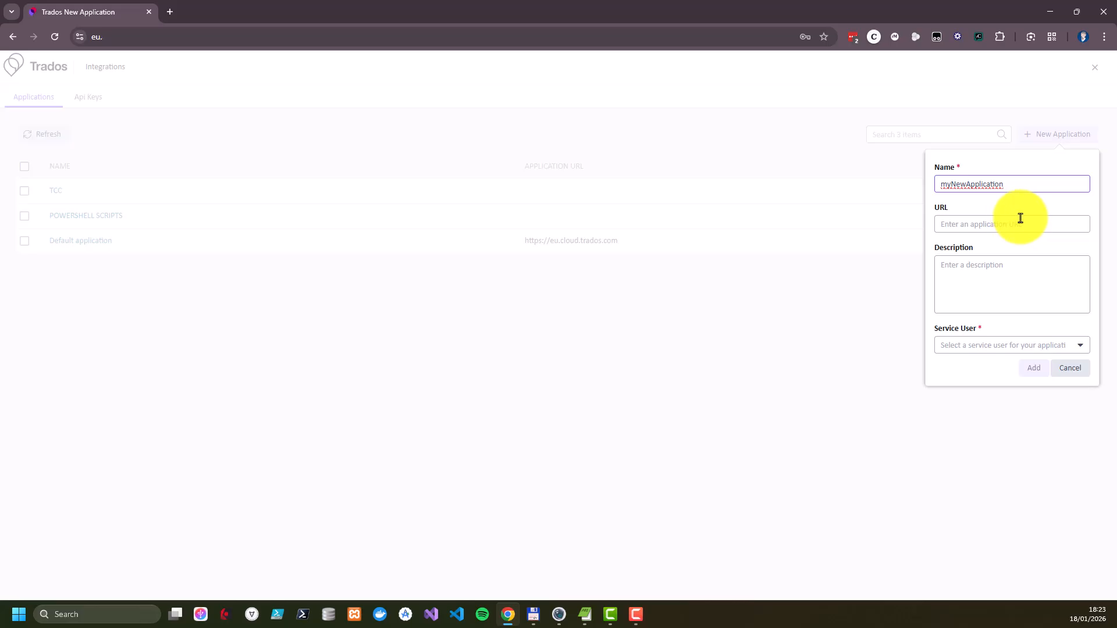
{"action": "left_click", "coordinate": [1005, 275]}
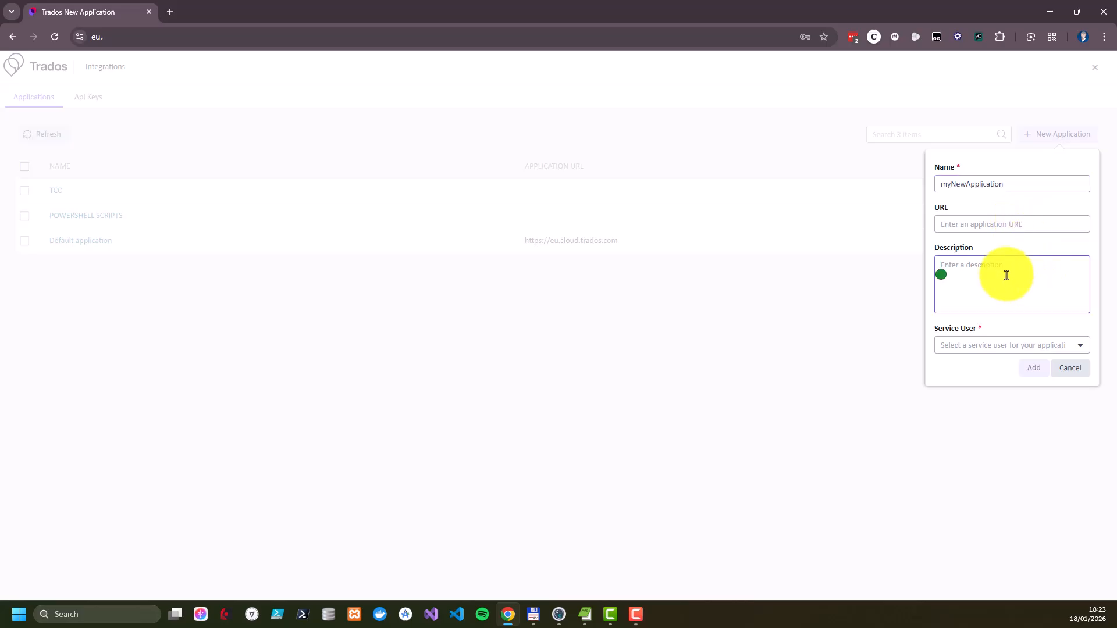
{"action": "left_click", "coordinate": [1081, 349]}
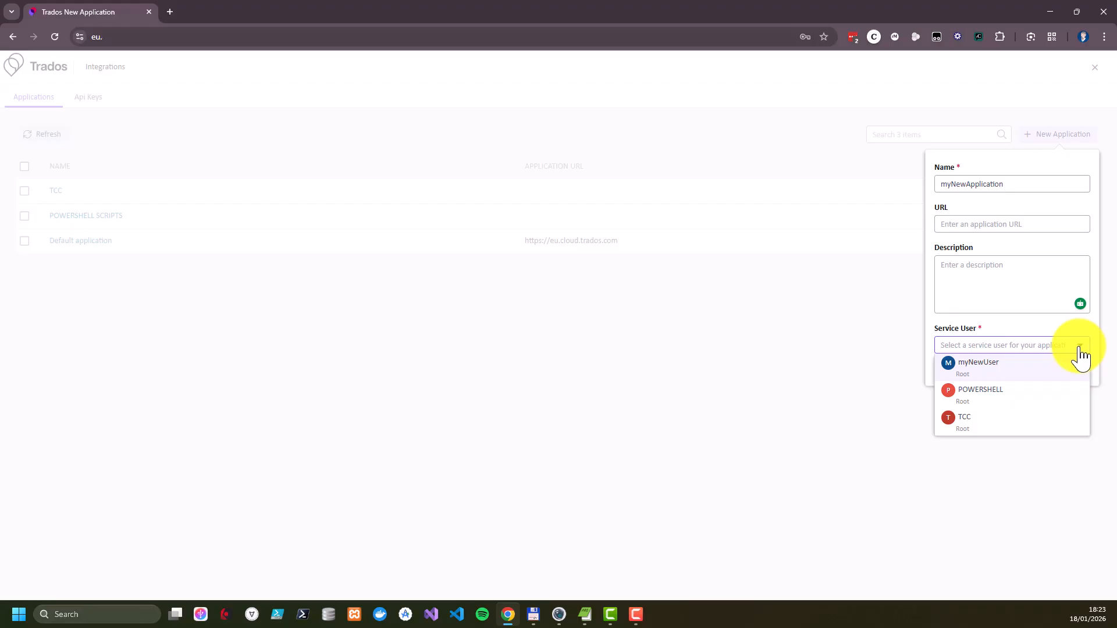
{"action": "left_click", "coordinate": [991, 372]}
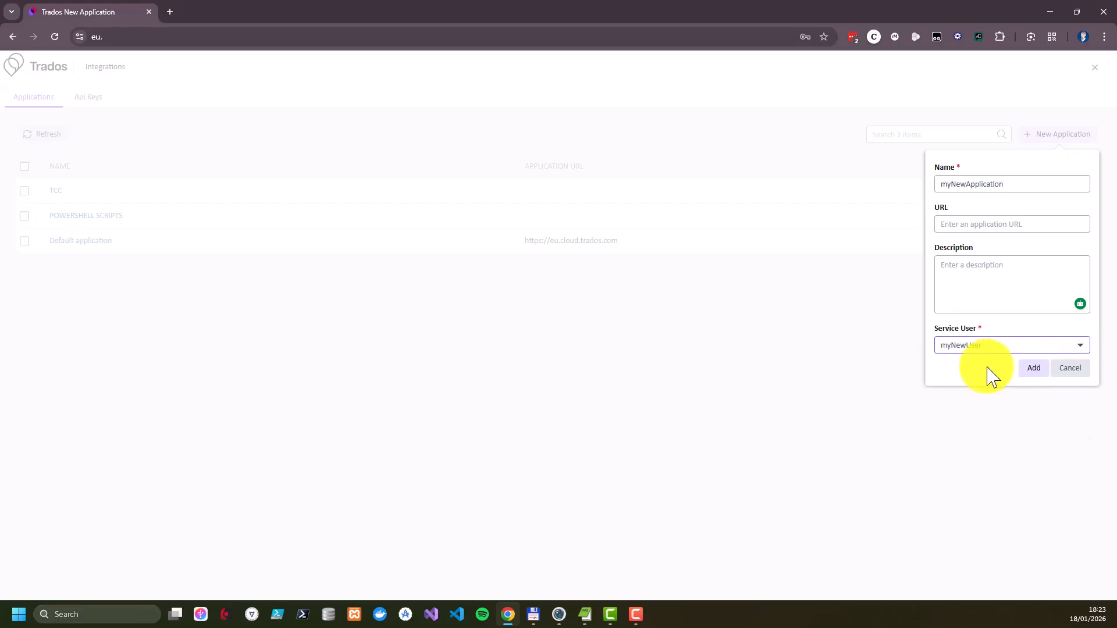
{"action": "left_click", "coordinate": [1034, 369]}
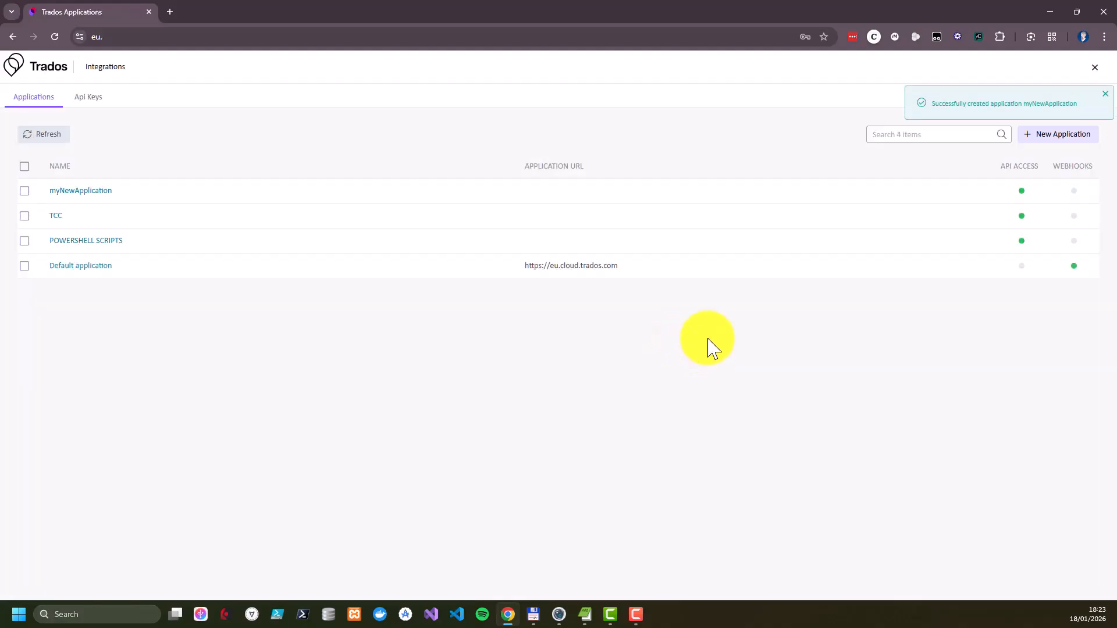
Open myNewApplication and review its overall information and API access credentials
{"action": "left_click", "coordinate": [84, 191]}
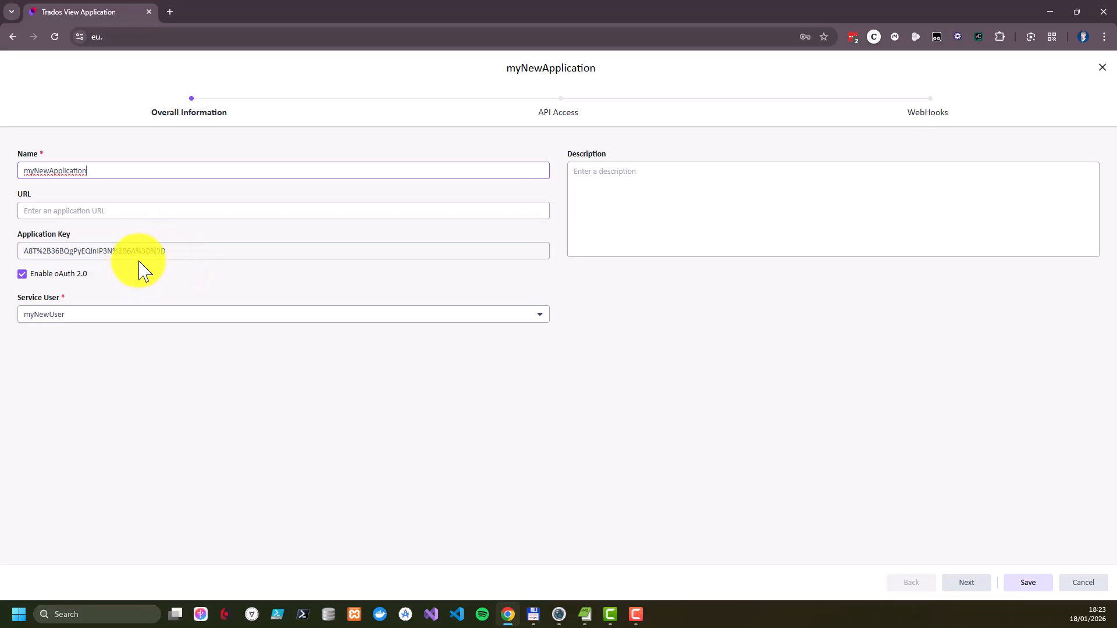
{"action": "left_click", "coordinate": [183, 209]}
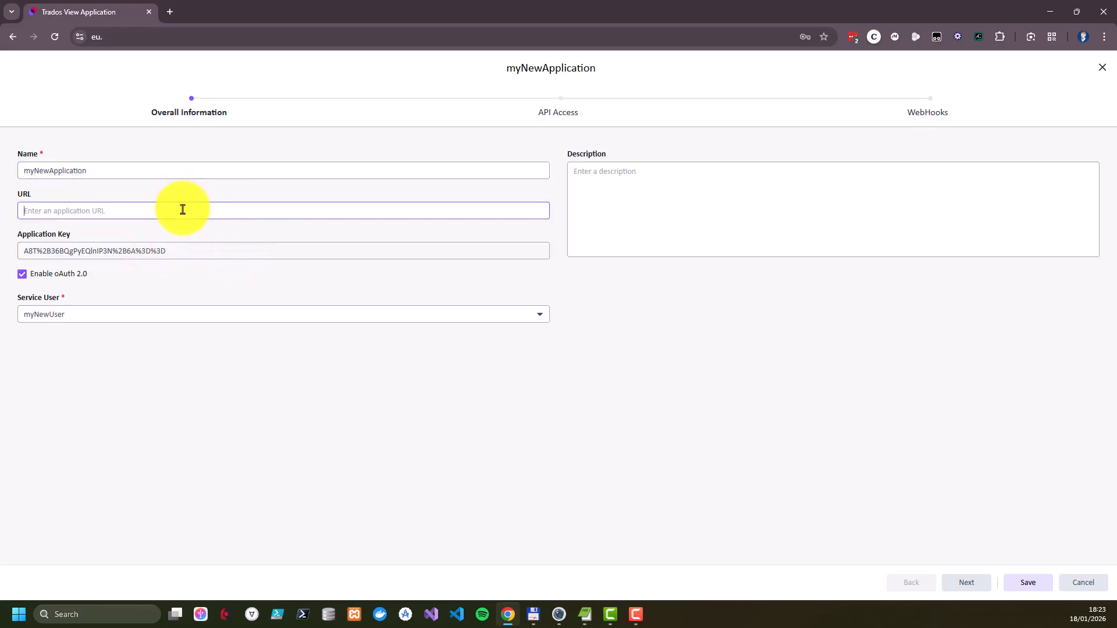
{"action": "left_click", "coordinate": [556, 114]}
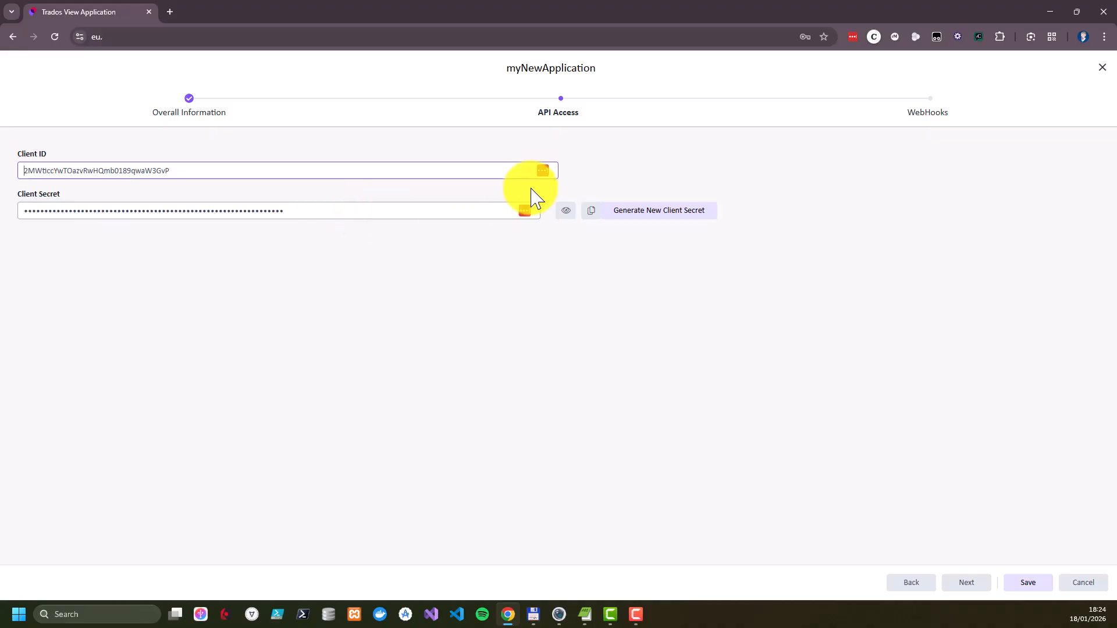
Examine the webhook settings and available webhook events of myNewApplication, and leave the application without saving
{"action": "left_click", "coordinate": [931, 116]}
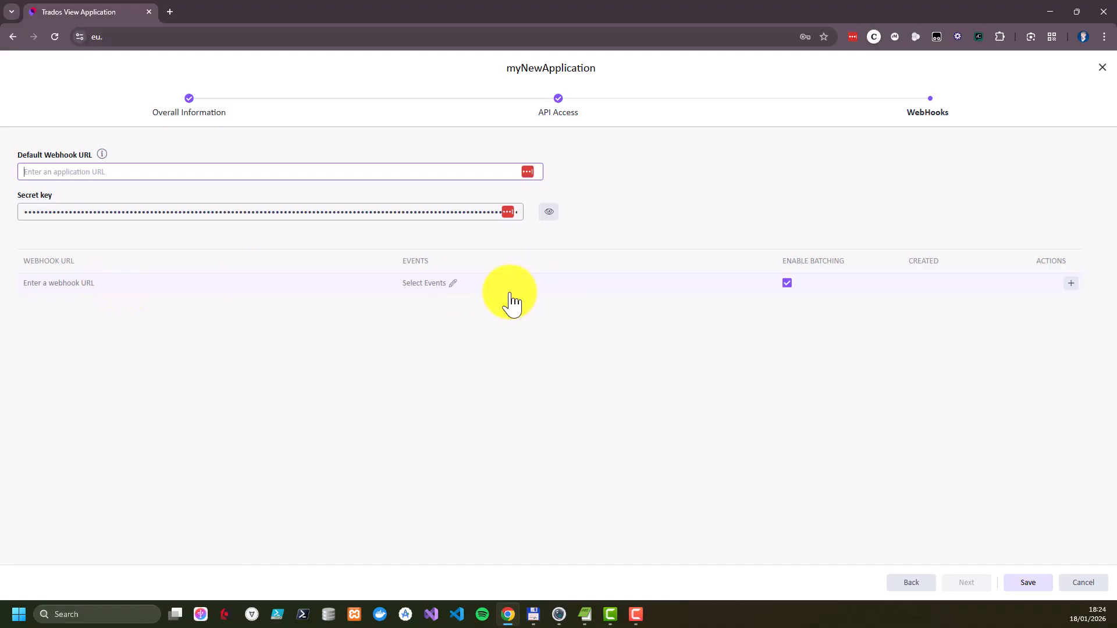
{"action": "left_click", "coordinate": [454, 289]}
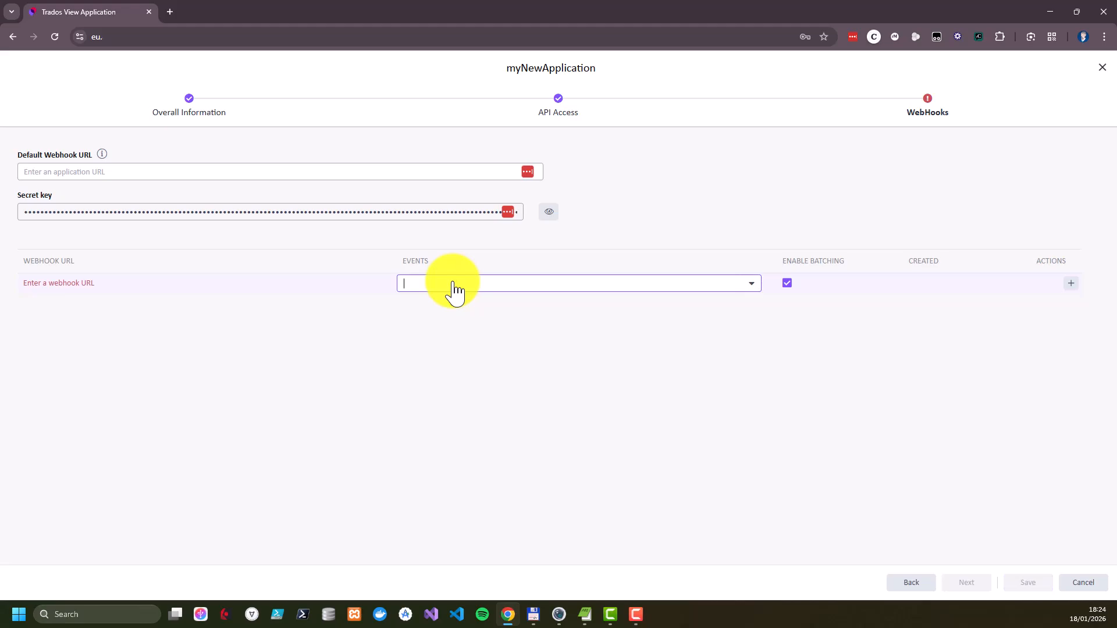
{"action": "left_click", "coordinate": [755, 286]}
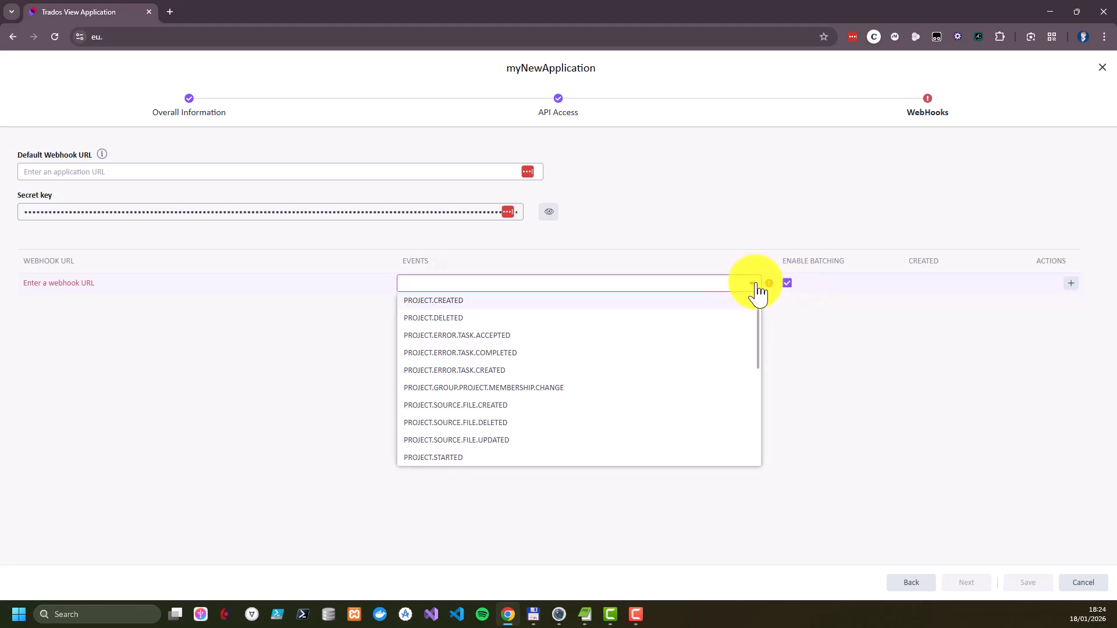
{"action": "left_click", "coordinate": [872, 335]}
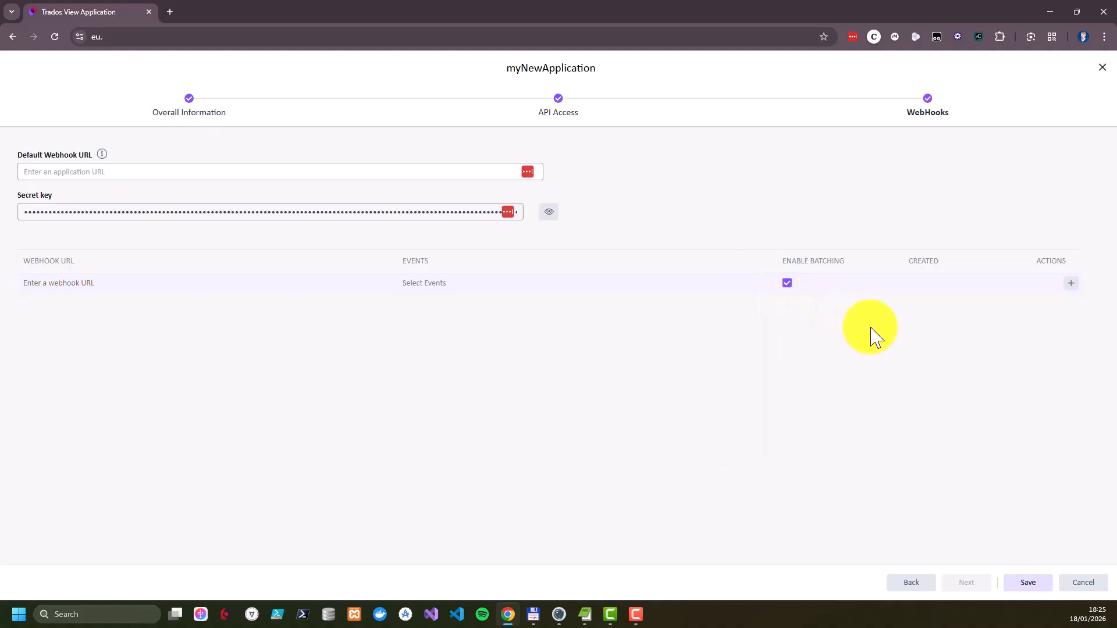
{"action": "left_click", "coordinate": [1078, 583]}
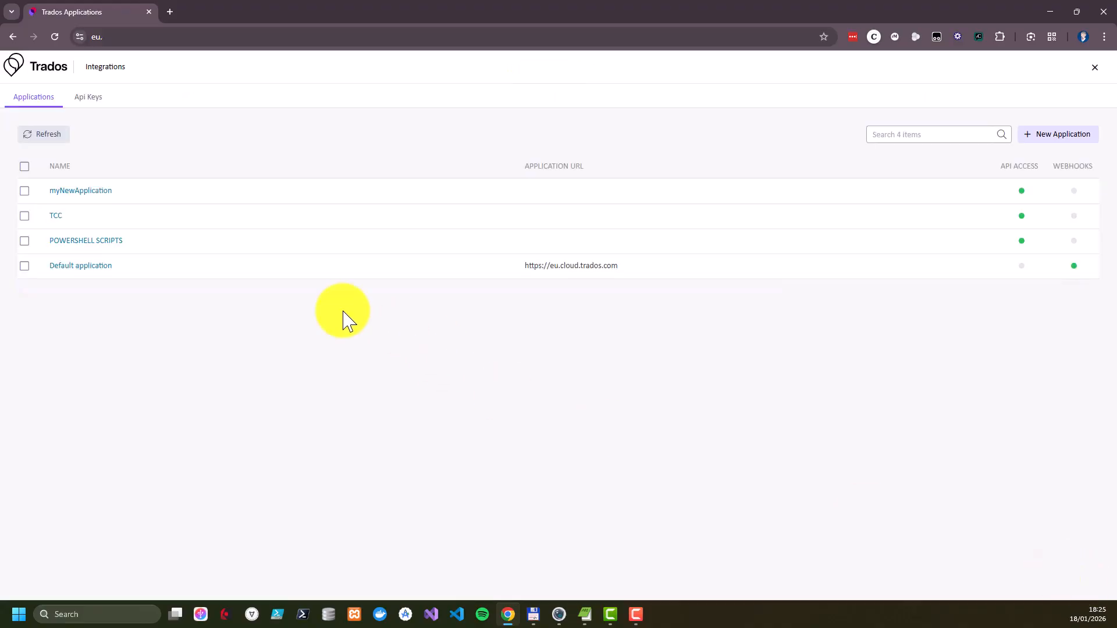
Delete the integration application myNewApplication
{"action": "left_click", "coordinate": [25, 191]}
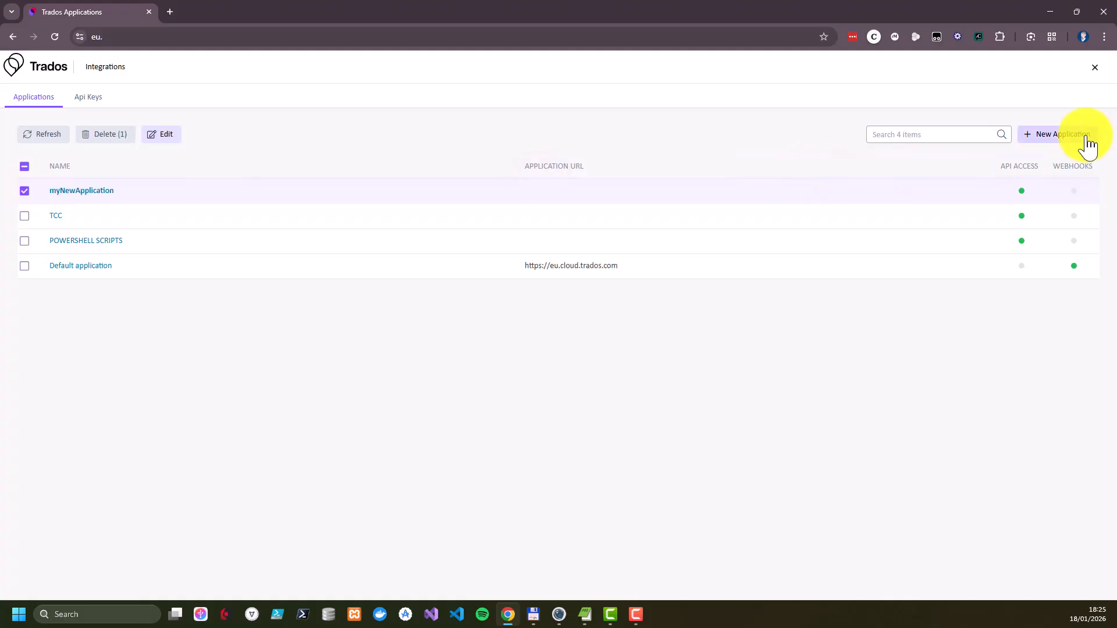
{"action": "left_click", "coordinate": [115, 146]}
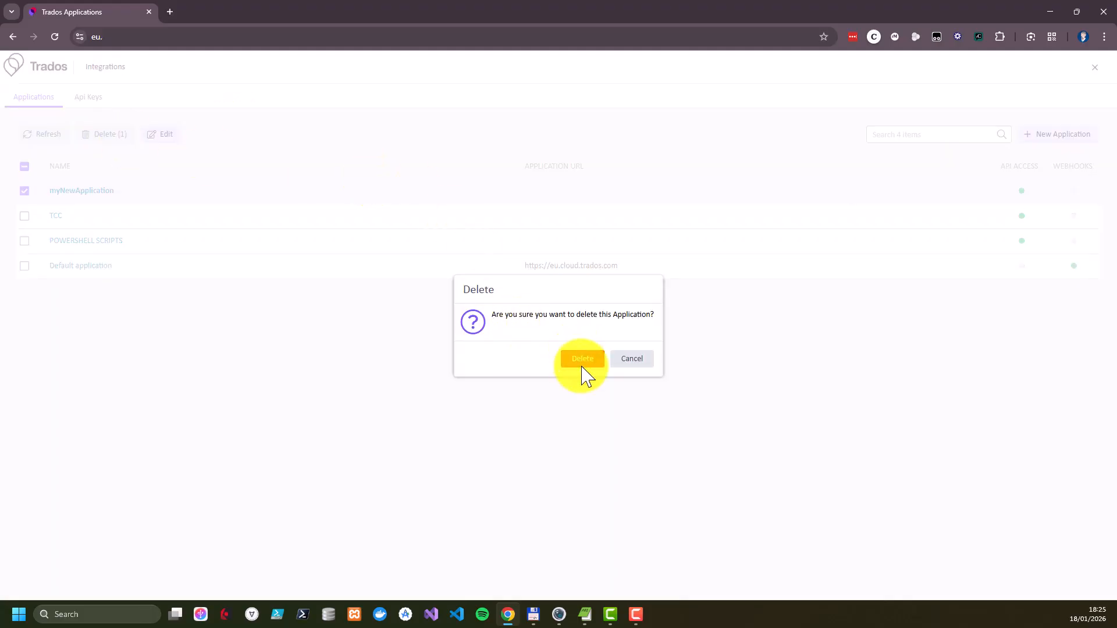
{"action": "left_click", "coordinate": [580, 360]}
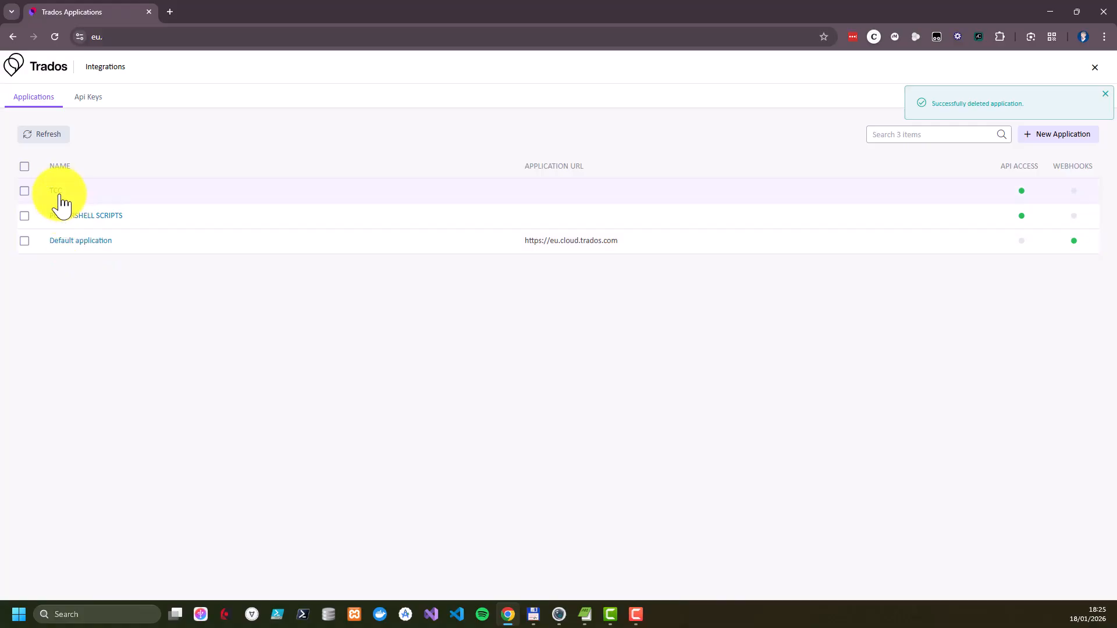
Open the TCC application and review its overall information, API access and webhook settings
{"action": "left_click", "coordinate": [59, 194]}
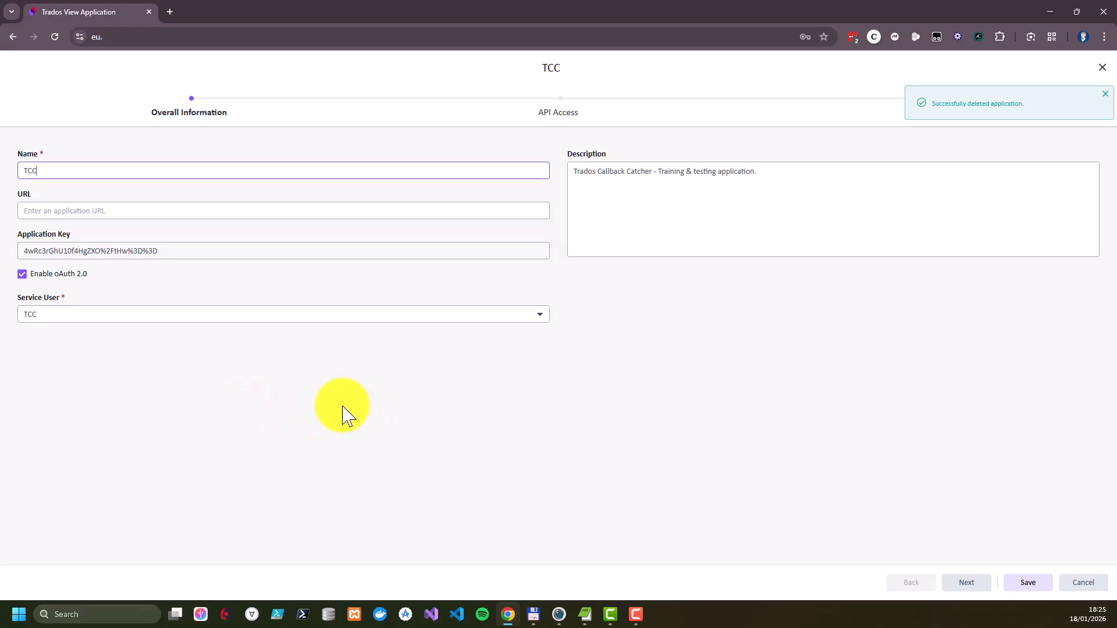
{"action": "left_click", "coordinate": [556, 124]}
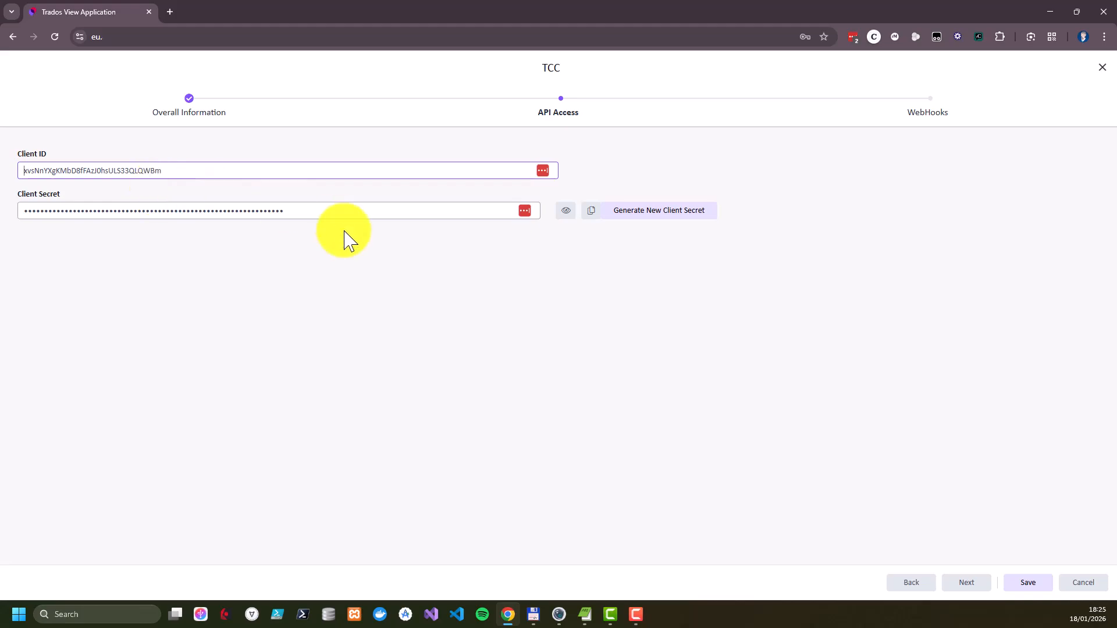
{"action": "left_click", "coordinate": [947, 113]}
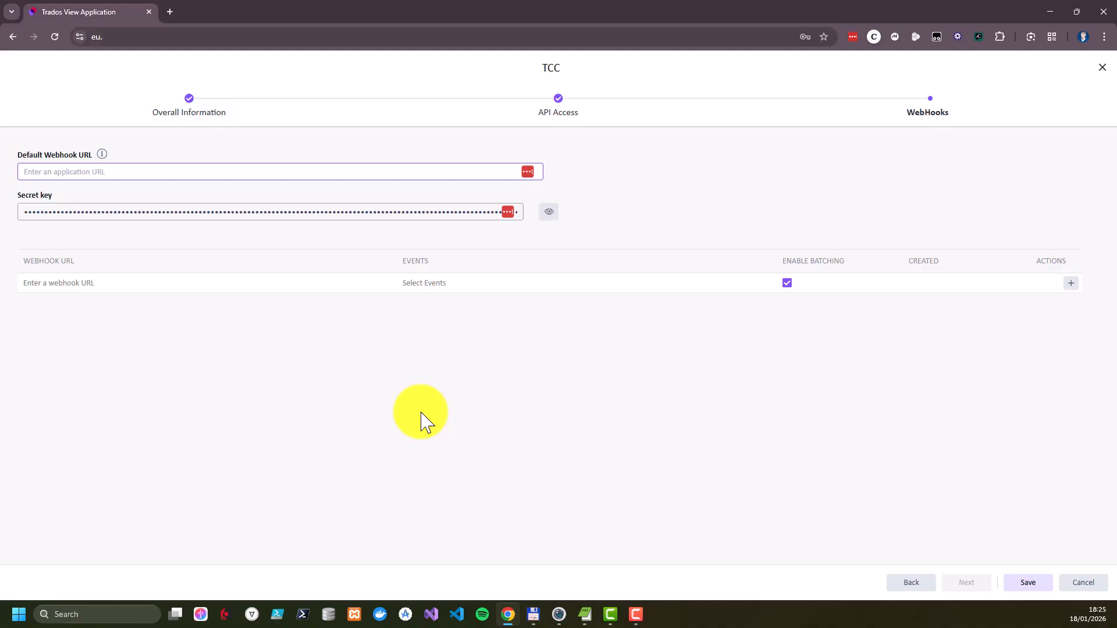
Arrange the browser and the Trados Callback Catcher window side by side, each filling about half the screen at full height
{"action": "left_click", "coordinate": [1077, 13]}
{"action": "left_click_drag", "start_coordinate": [734, 119], "coordinate": [449, 40]}
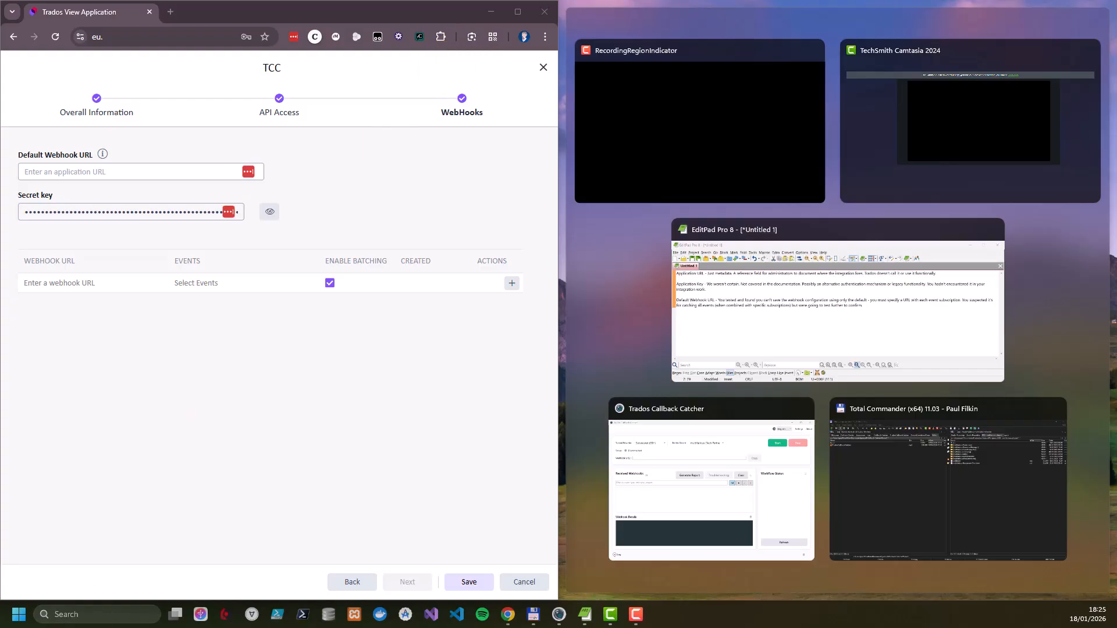
{"action": "left_click", "coordinate": [745, 417]}
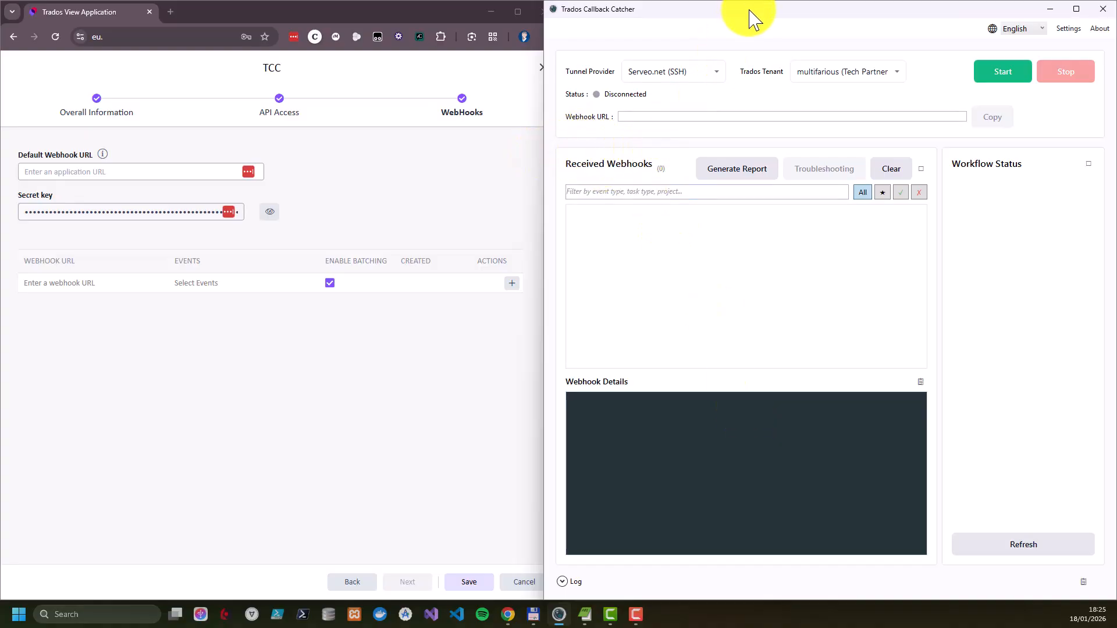
{"action": "left_click_drag", "start_coordinate": [747, 8], "coordinate": [688, 31]}
{"action": "left_click_drag", "start_coordinate": [483, 125], "coordinate": [560, 119]}
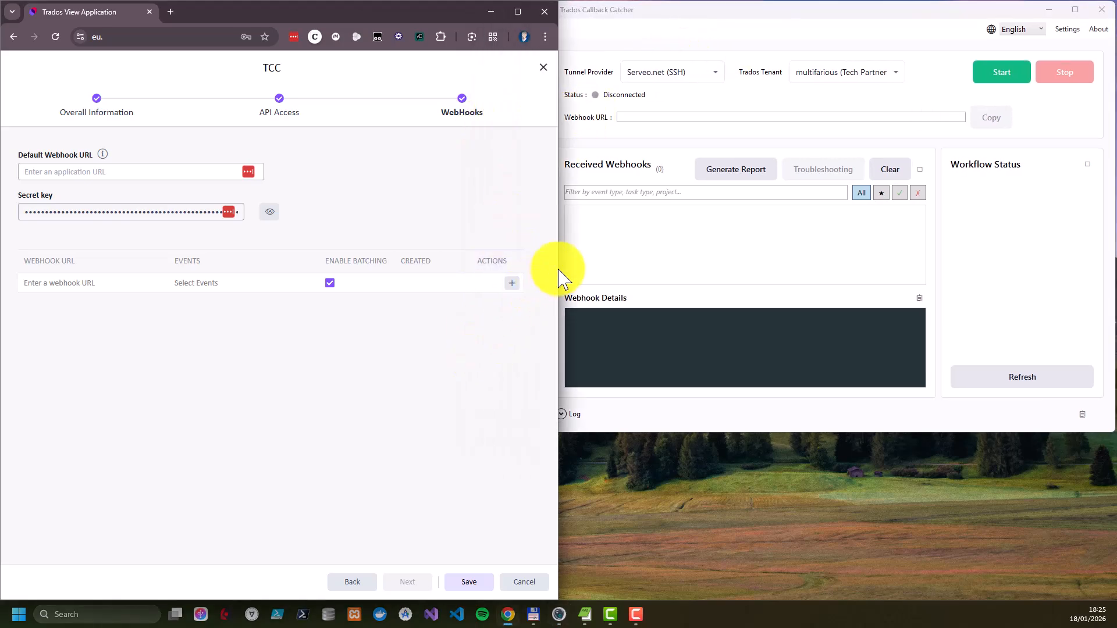
{"action": "mouse_move", "coordinate": [553, 266]}
{"action": "left_mouse_down"}
{"action": "mouse_move", "coordinate": [531, 266]}
{"action": "mouse_move", "coordinate": [541, 266]}
{"action": "left_mouse_up"}
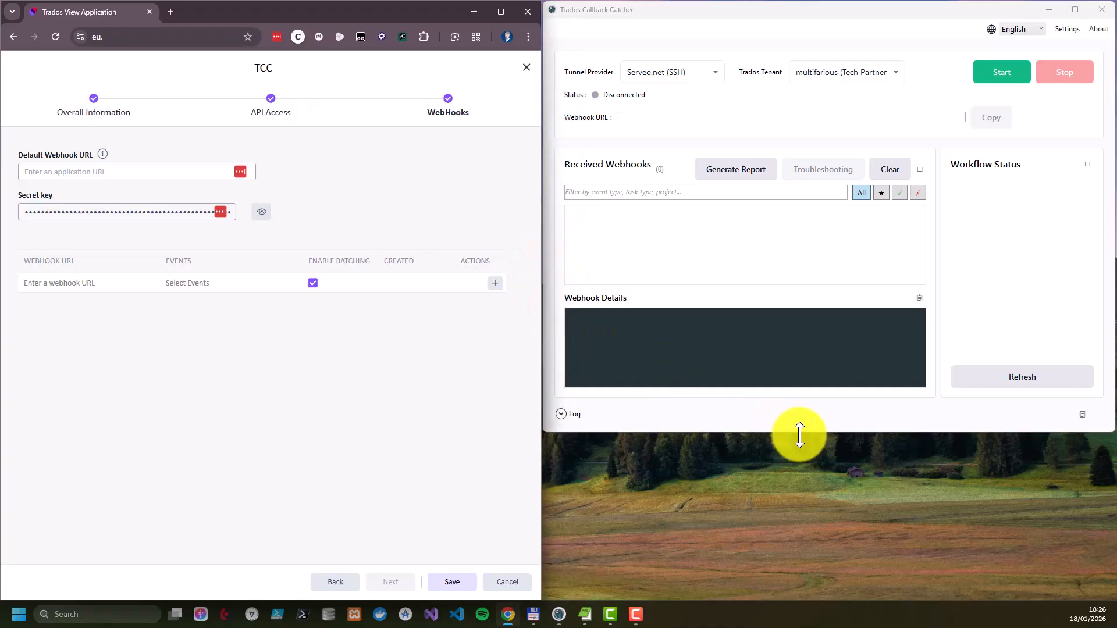
{"action": "left_click_drag", "start_coordinate": [798, 434], "coordinate": [786, 602]}
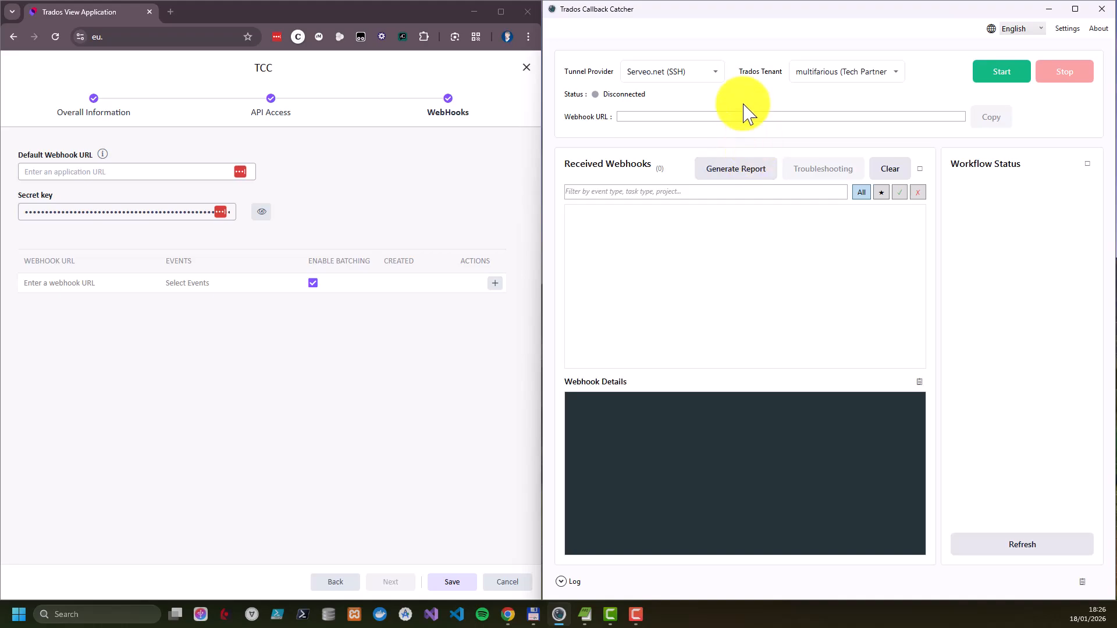
Switch the tunnel provider to ngrok and return it to Serveo.net (SSH)
{"action": "left_click", "coordinate": [719, 79]}
{"action": "left_click", "coordinate": [679, 120]}
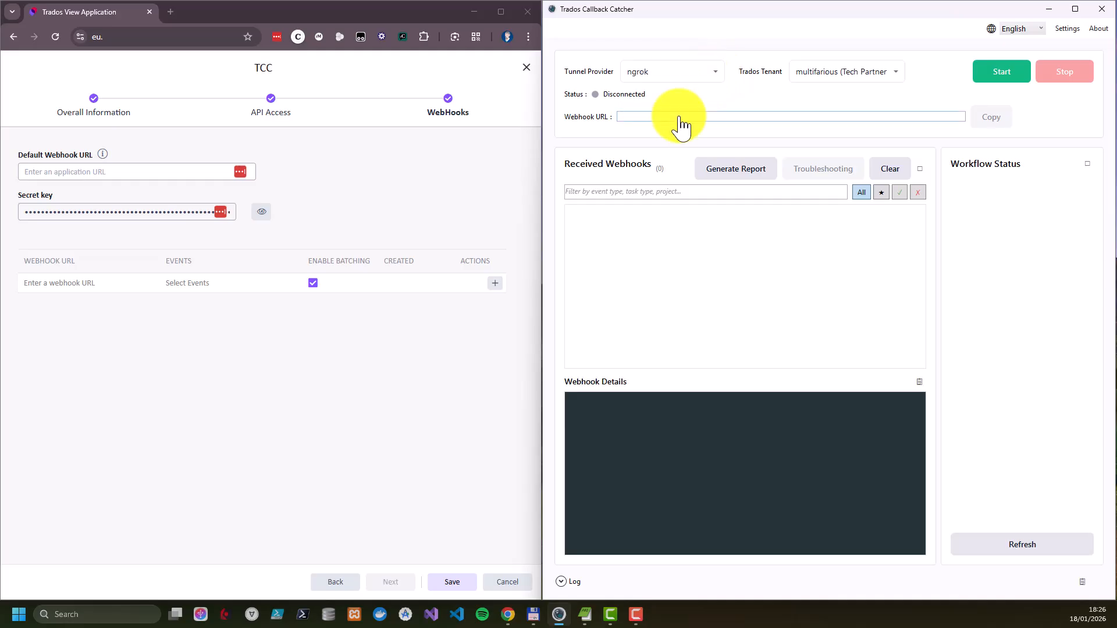
{"action": "left_click", "coordinate": [717, 79]}
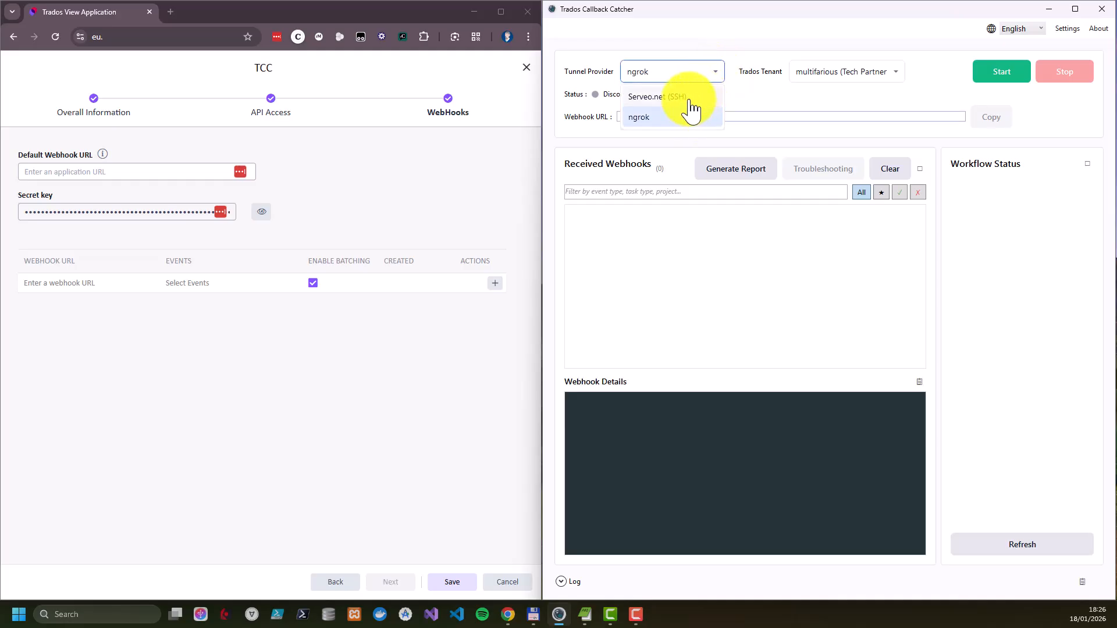
{"action": "left_click", "coordinate": [690, 99]}
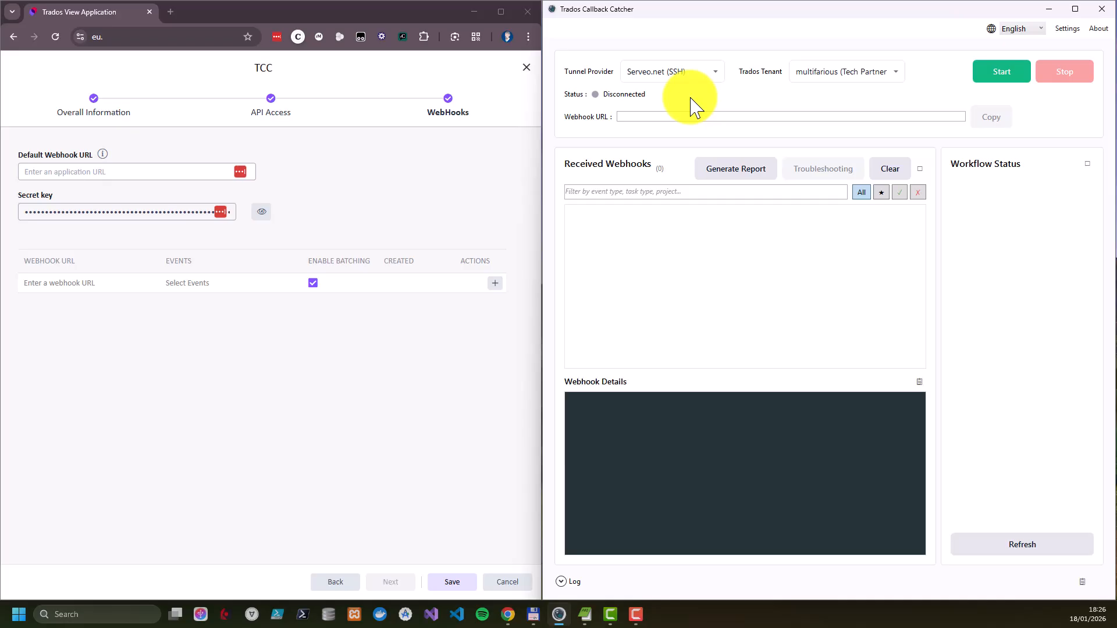
{"action": "left_click", "coordinate": [714, 76]}
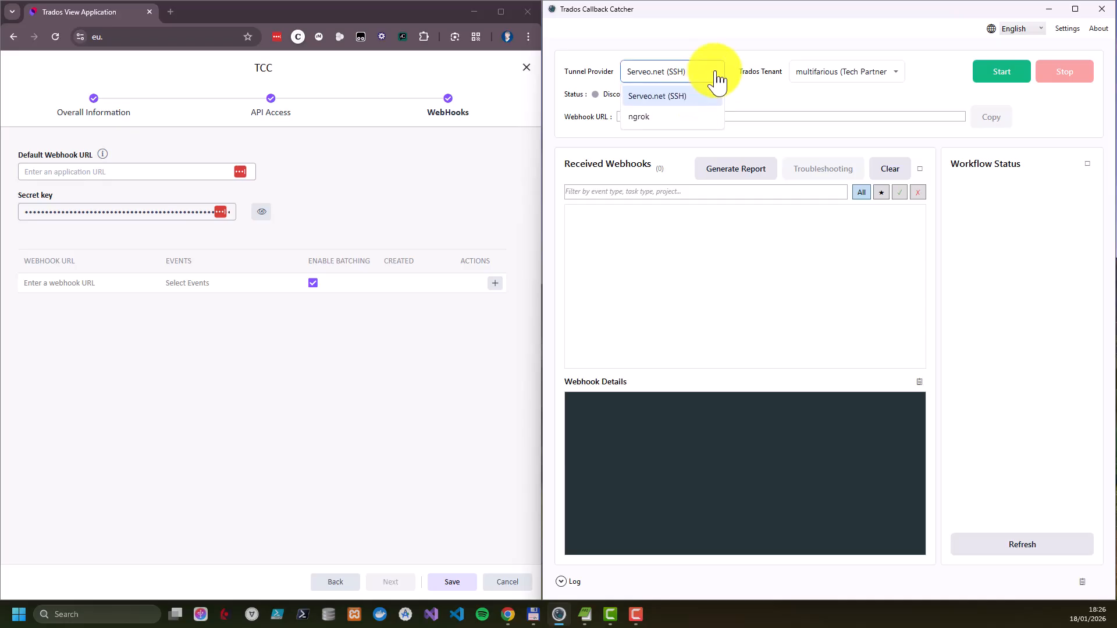
{"action": "left_click", "coordinate": [642, 120]}
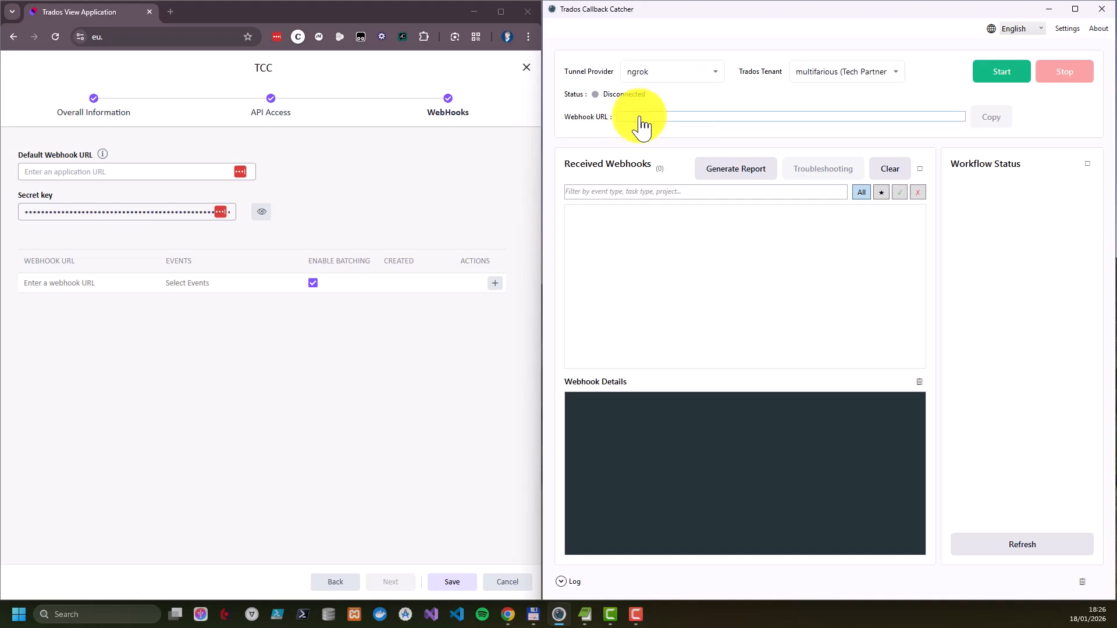
{"action": "left_click", "coordinate": [714, 76]}
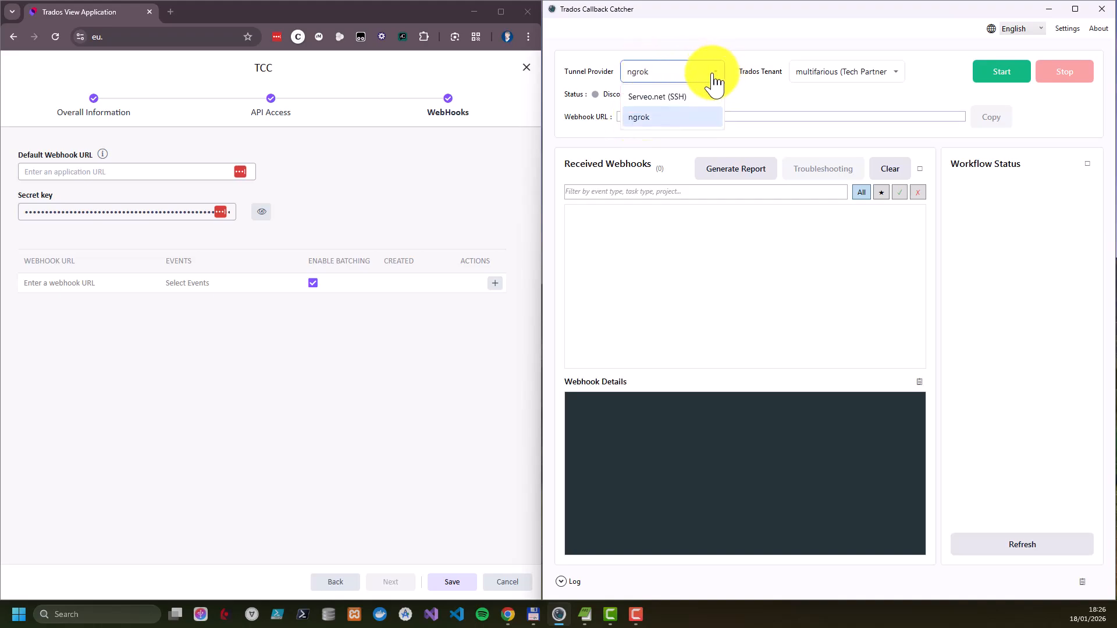
{"action": "left_click", "coordinate": [668, 100]}
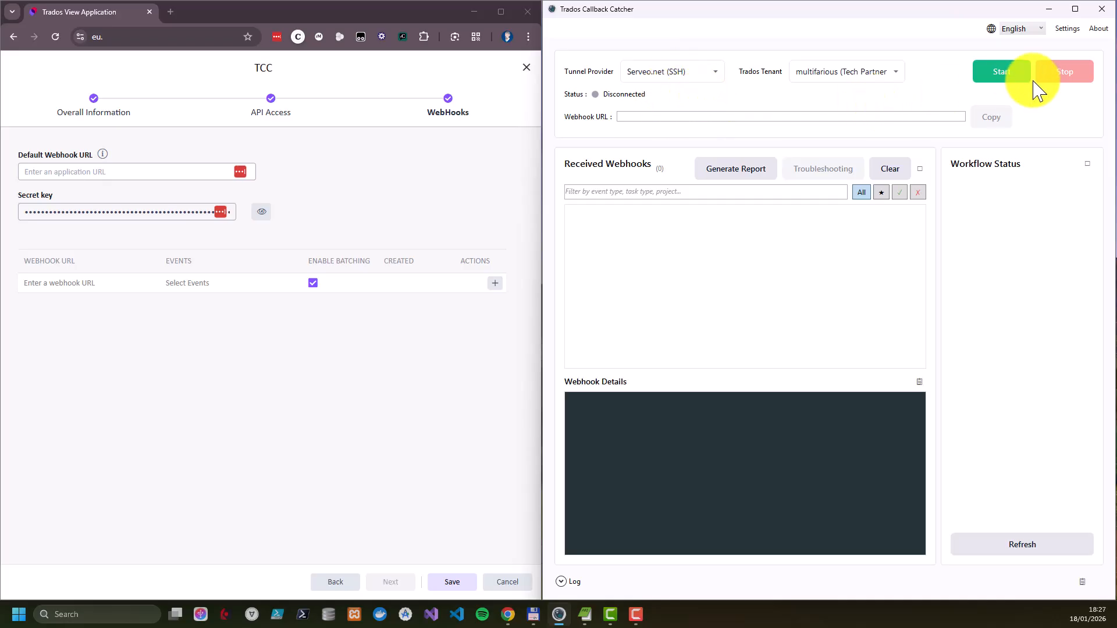
Examine the available Trados tenants and interface languages in Trados Callback Catcher
{"action": "left_click", "coordinate": [899, 74]}
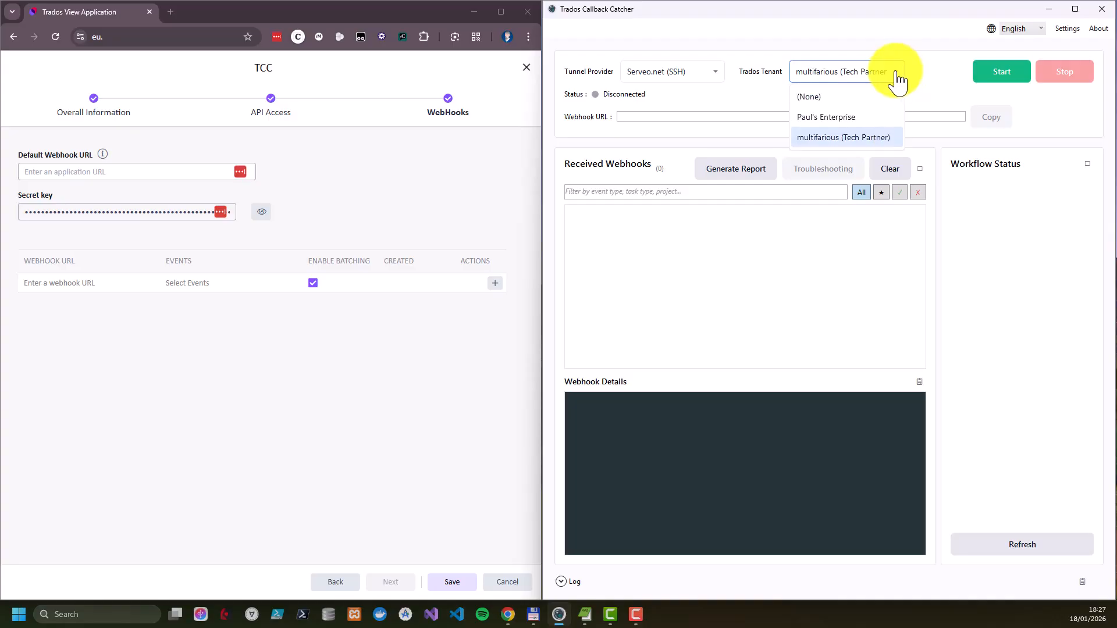
{"action": "left_click", "coordinate": [942, 74]}
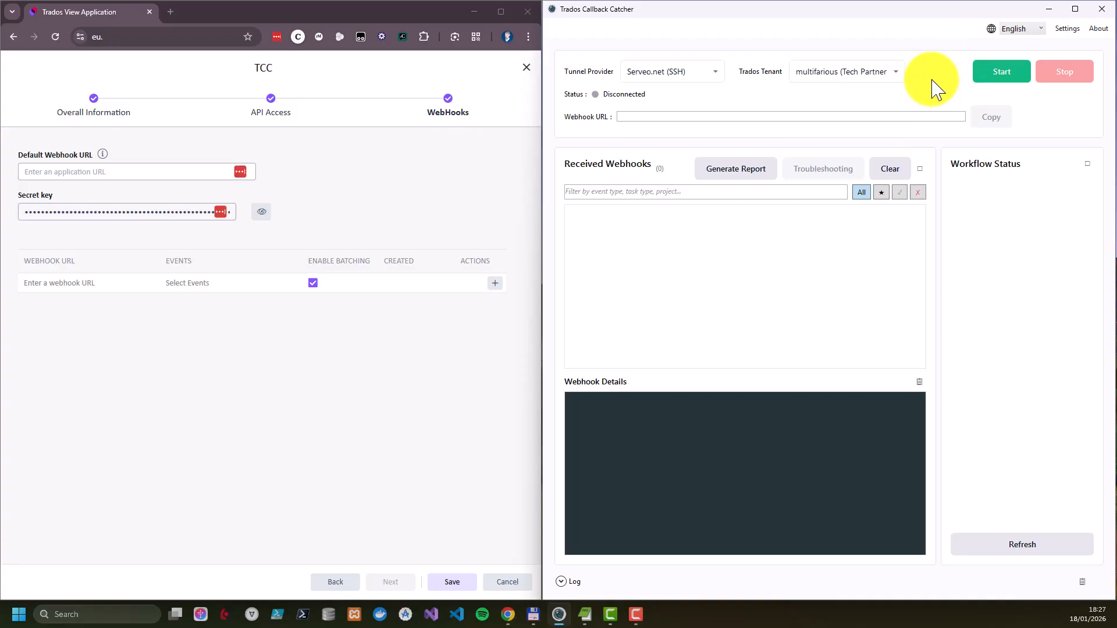
{"action": "left_click", "coordinate": [1041, 29]}
{"action": "left_click", "coordinate": [1041, 35]}
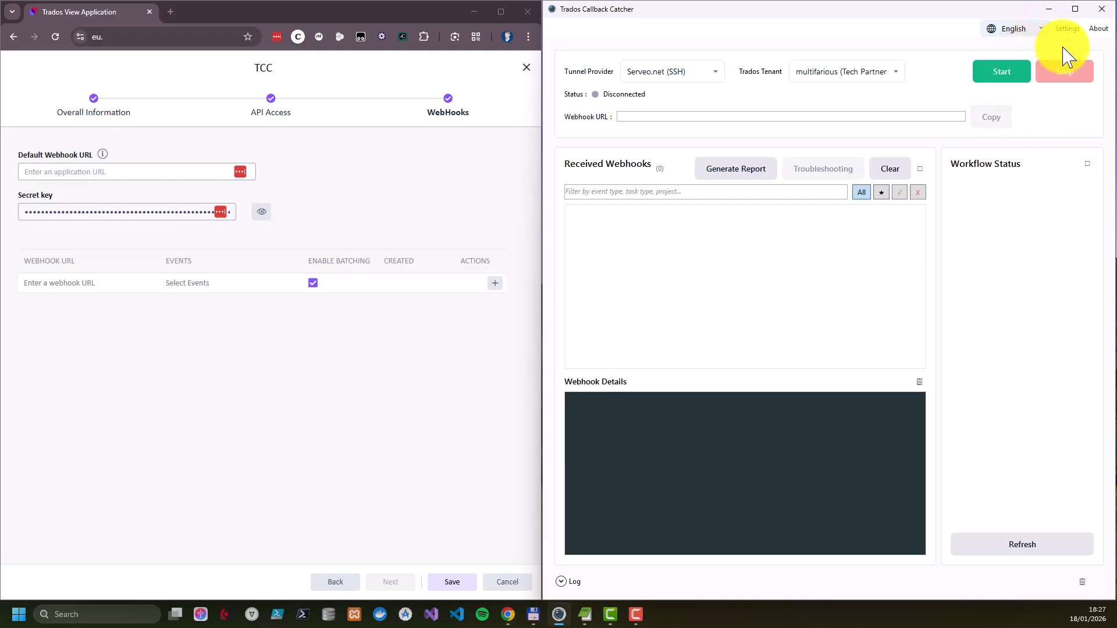
Open the Trados Callback Catcher settings and review the general, ngrok and Trados server configuration
{"action": "left_click", "coordinate": [1070, 32]}
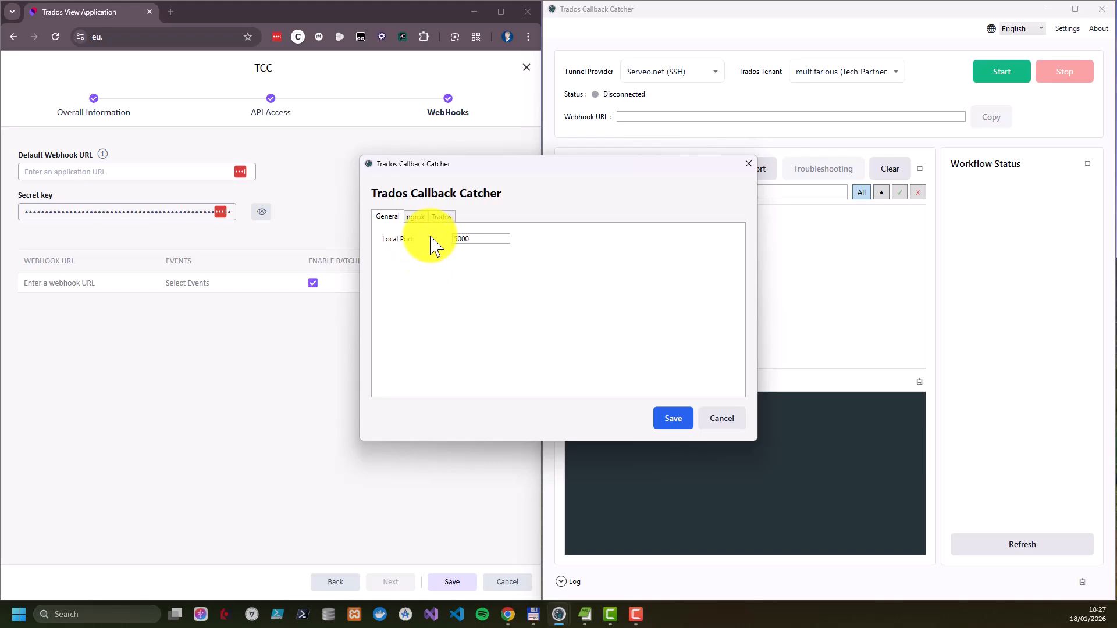
{"action": "left_click", "coordinate": [418, 217]}
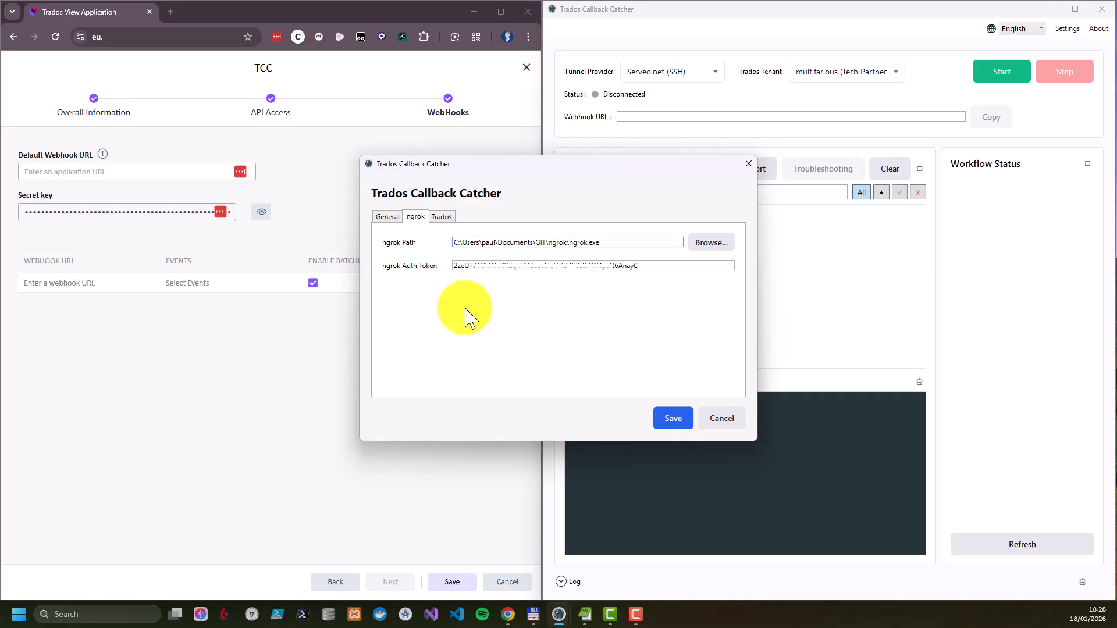
{"action": "left_click", "coordinate": [444, 218]}
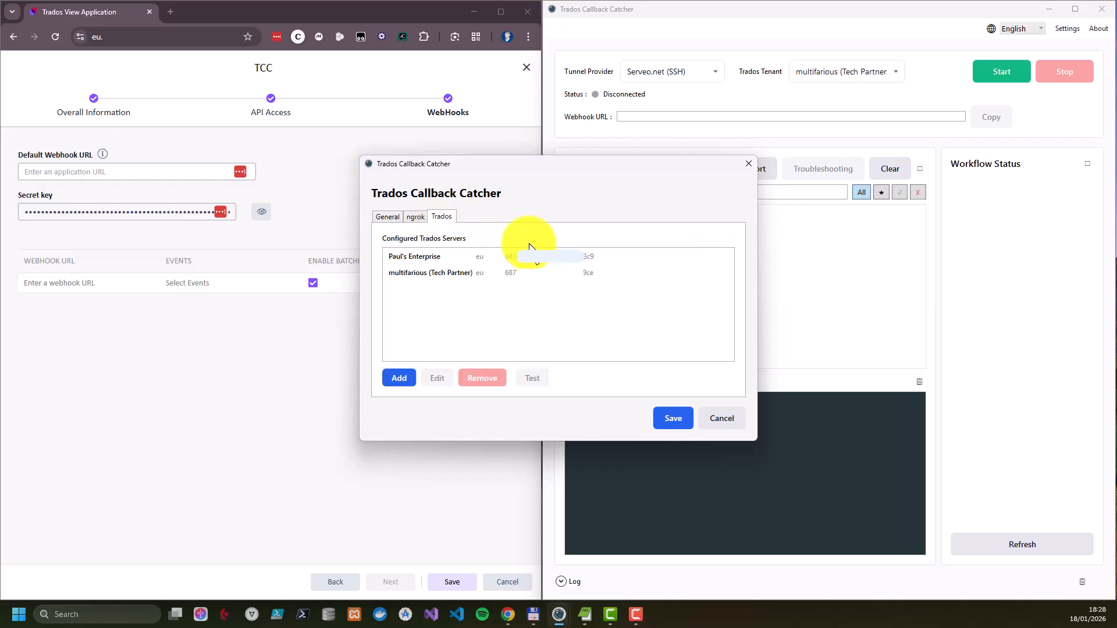
Examine the name, region, tenant ID and credential fields for adding a Trados server, and leave the settings without saving
{"action": "left_click", "coordinate": [399, 378]}
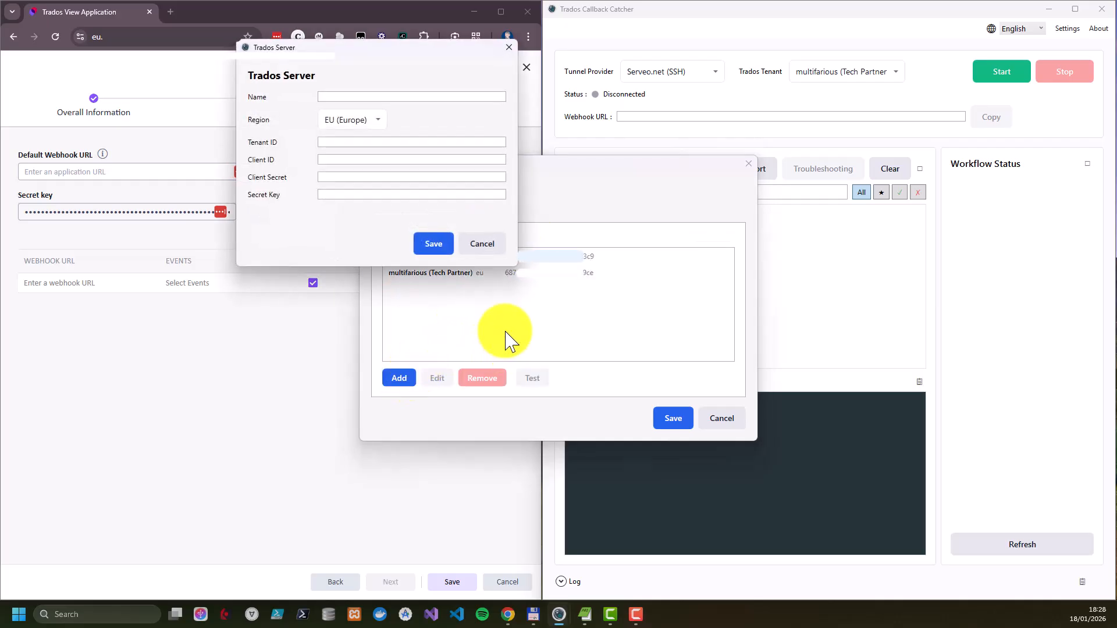
{"action": "left_click", "coordinate": [347, 98]}
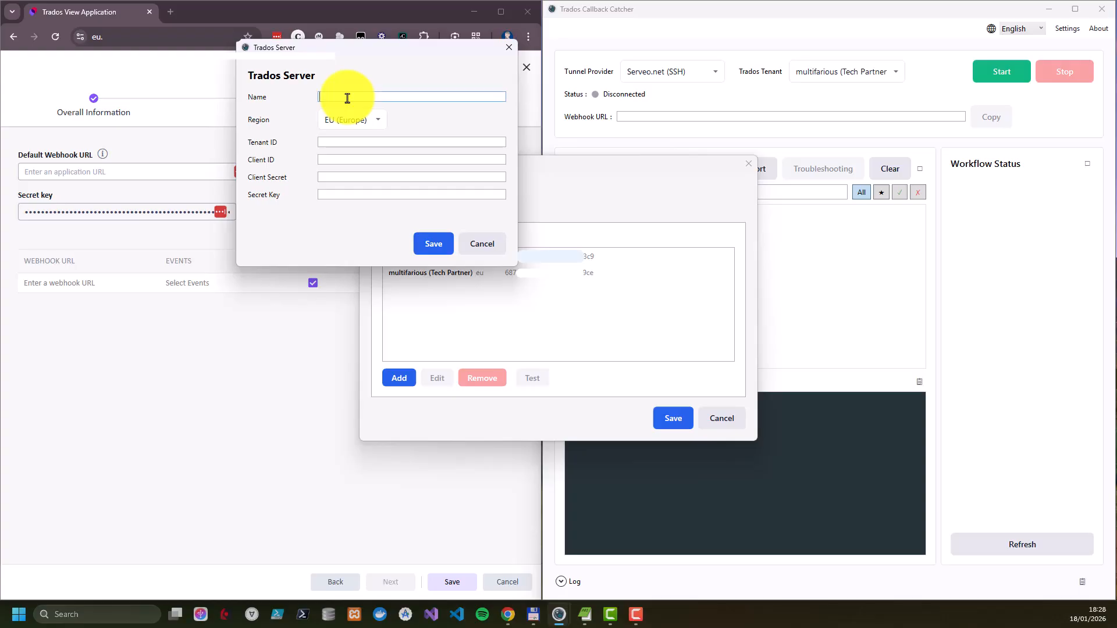
{"action": "left_click", "coordinate": [380, 123]}
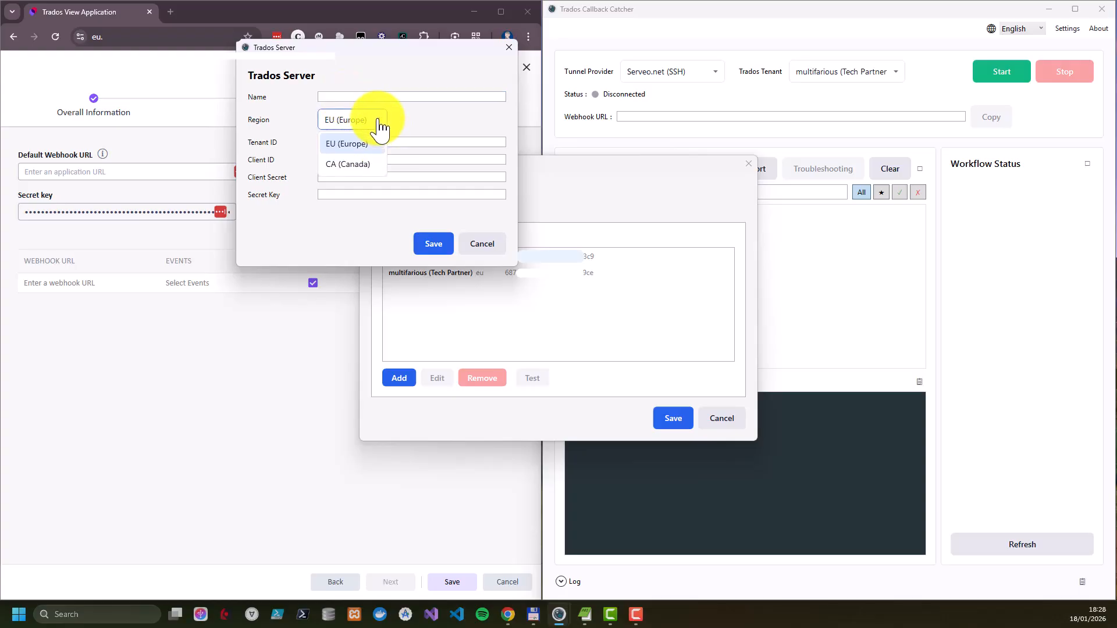
{"action": "left_click", "coordinate": [381, 127]}
{"action": "left_click", "coordinate": [396, 143]}
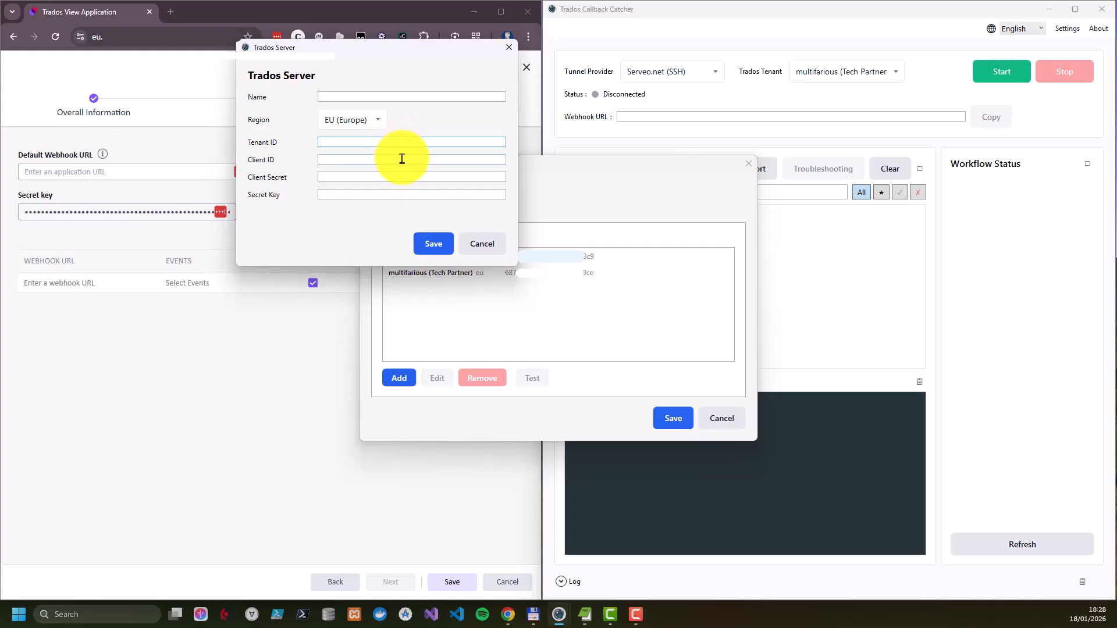
{"action": "left_click", "coordinate": [402, 159]}
{"action": "left_click", "coordinate": [402, 174]}
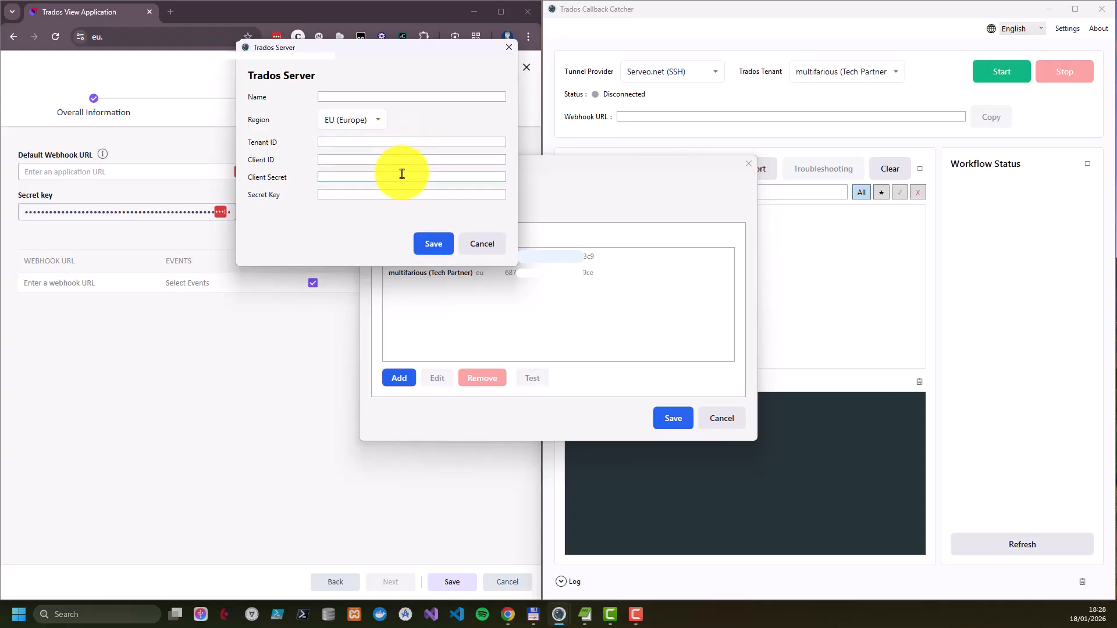
{"action": "left_click", "coordinate": [397, 195]}
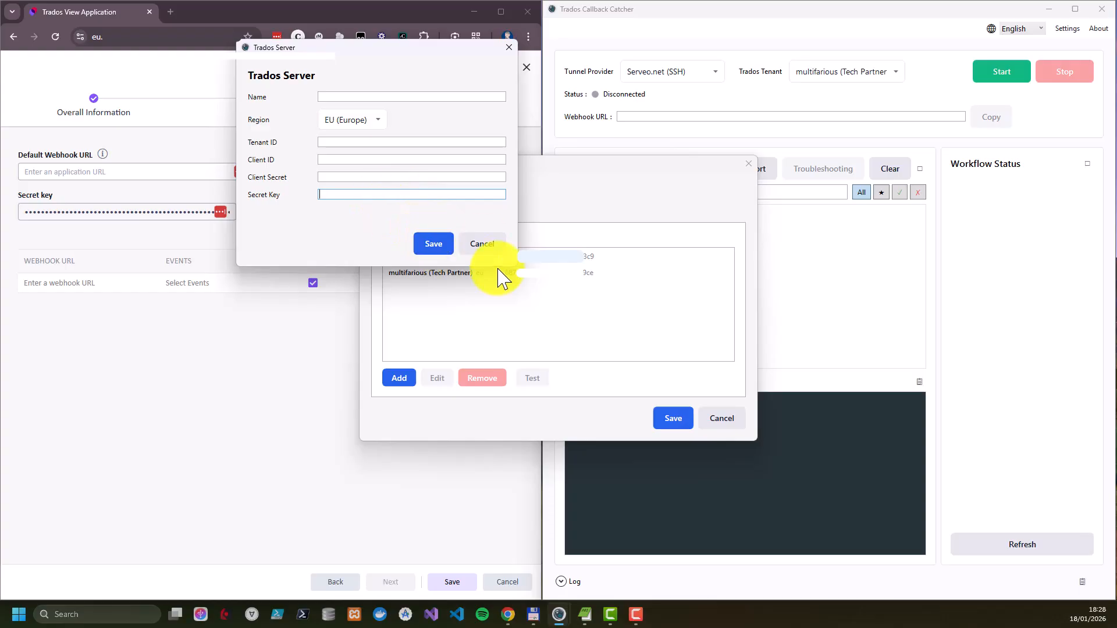
{"action": "left_click", "coordinate": [490, 247]}
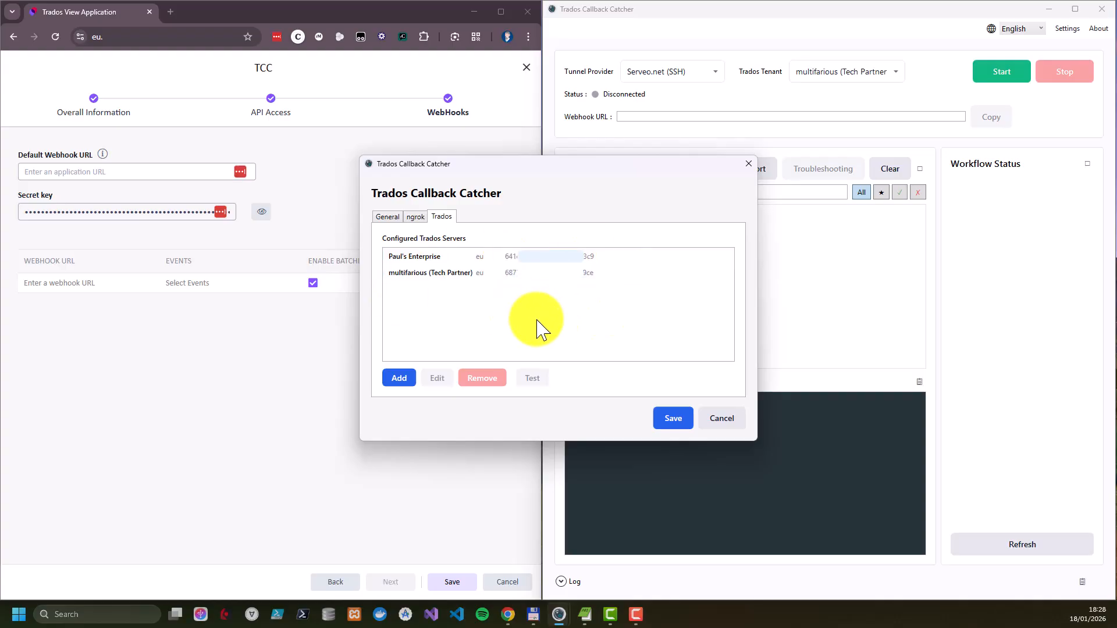
{"action": "left_click", "coordinate": [723, 420]}
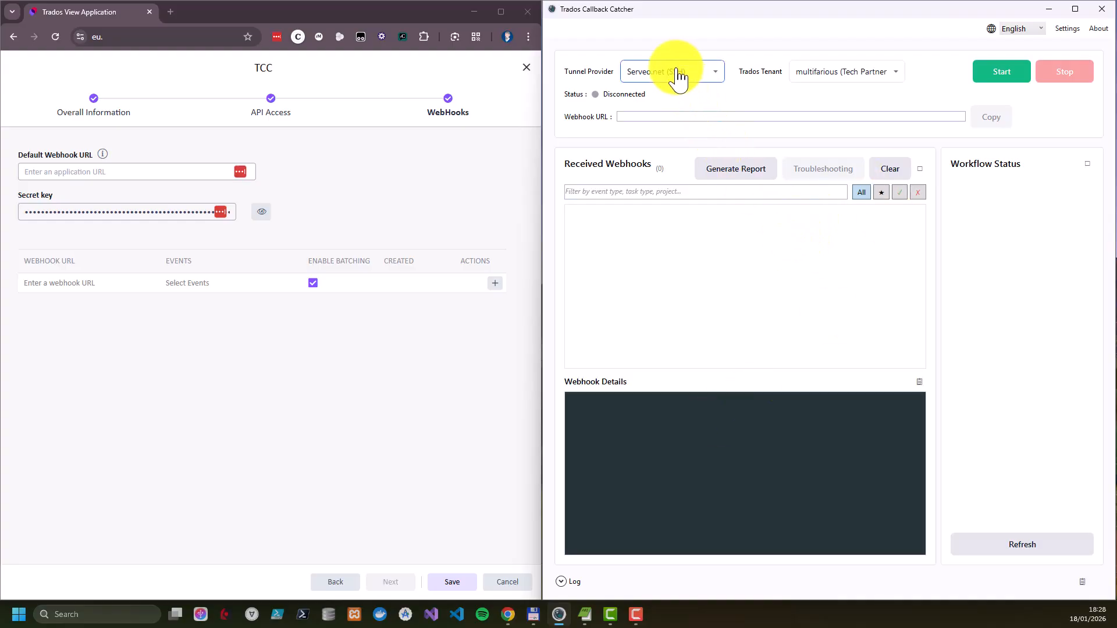
Start the Serveo.net (SSH) tunnel and copy the generated webhook URL
{"action": "left_click", "coordinate": [1011, 87]}
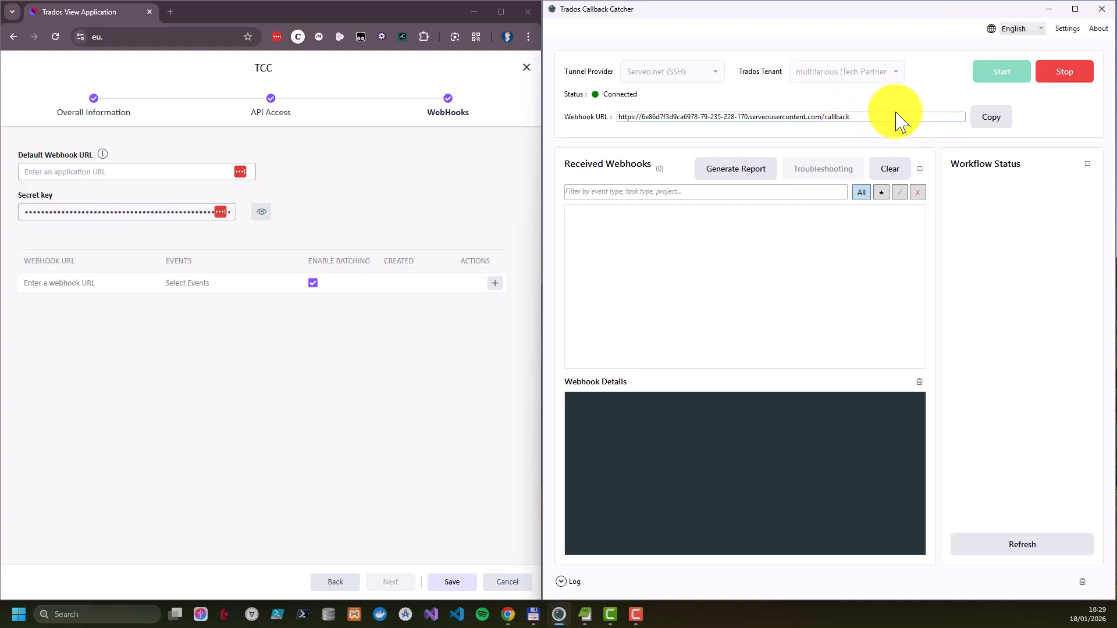
{"action": "left_click", "coordinate": [977, 132]}
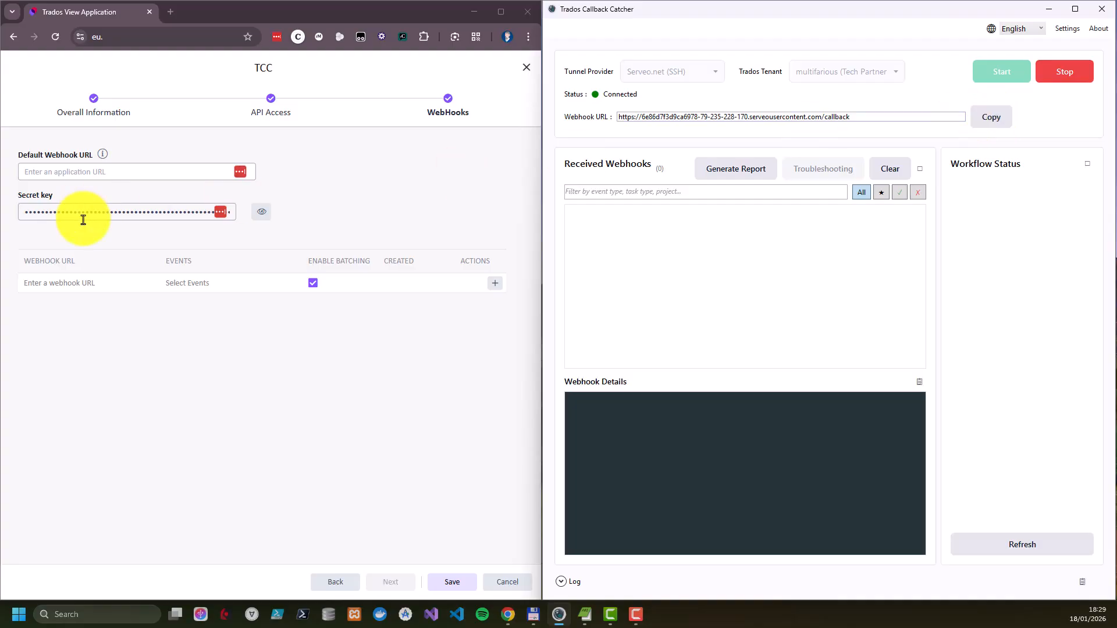
Add a webhook to the TCC application with the copied callback URL and the PROJECT.TASK.CREATED event, and save the application
{"action": "left_click", "coordinate": [91, 286]}
{"action": "left_click", "coordinate": [91, 285]}
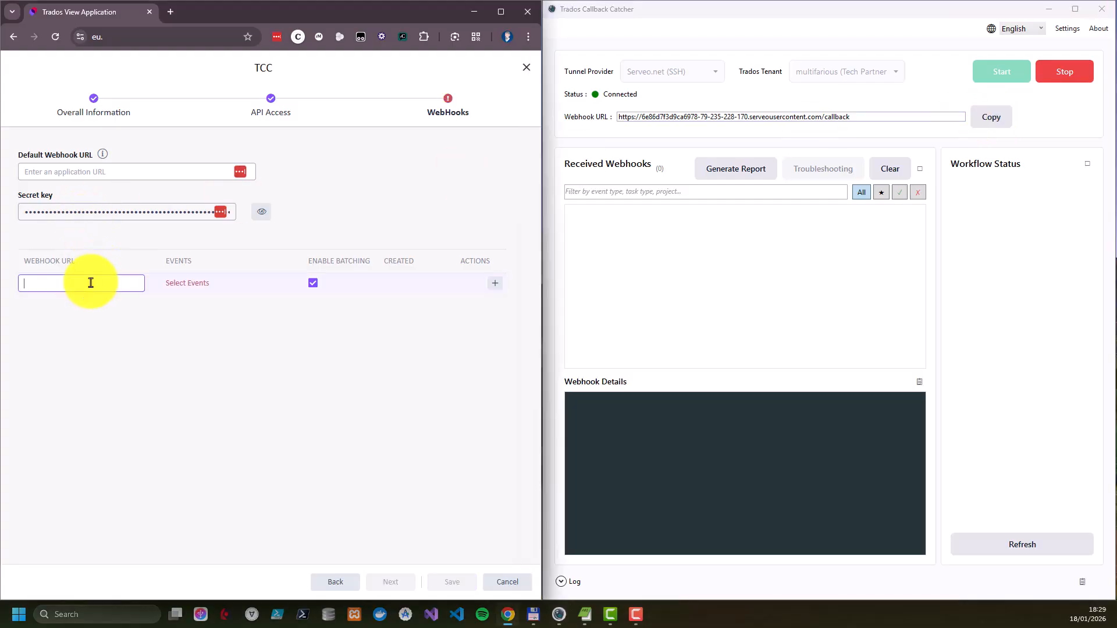
{"action": "key", "text": "ctrl+v"}
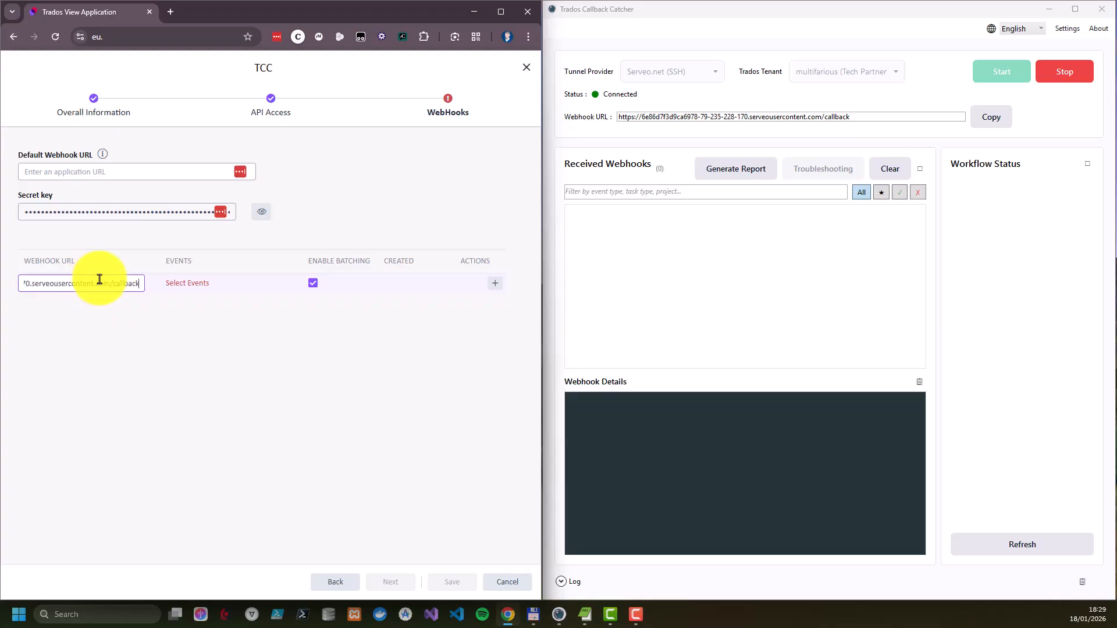
{"action": "left_click", "coordinate": [205, 285]}
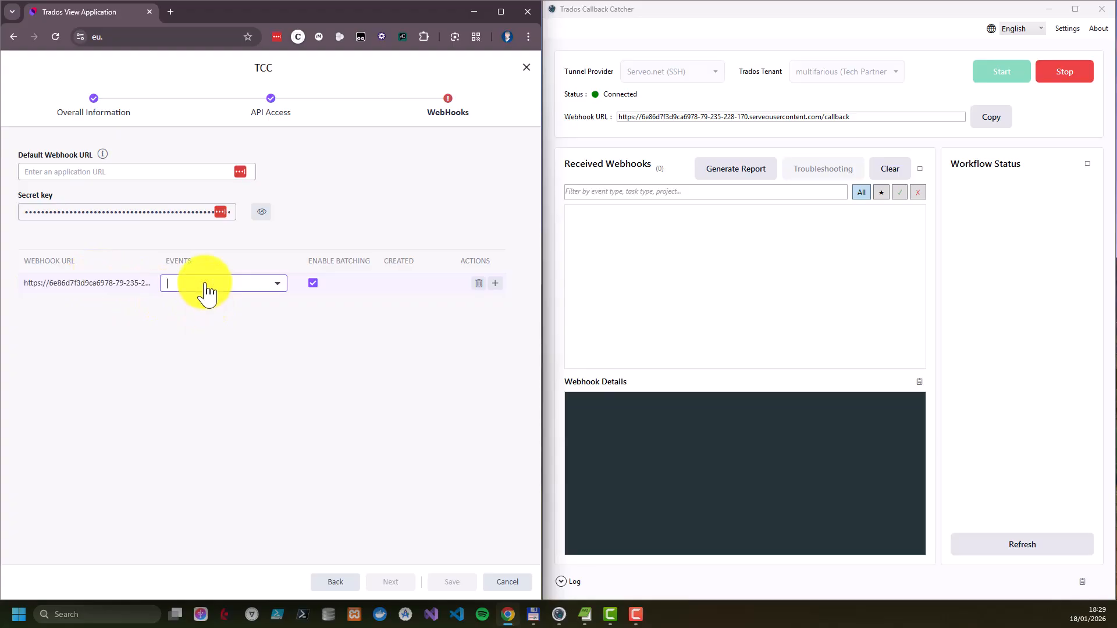
{"action": "left_click", "coordinate": [279, 285]}
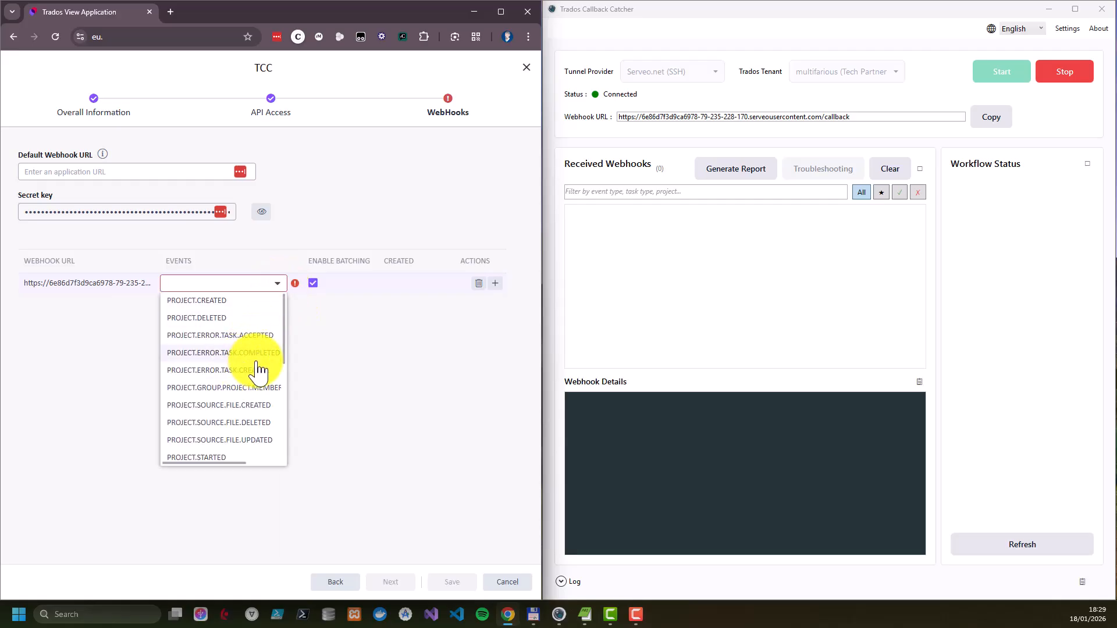
{"action": "scroll", "coordinate": [258, 370], "scroll_direction": "down", "scroll_amount": 3}
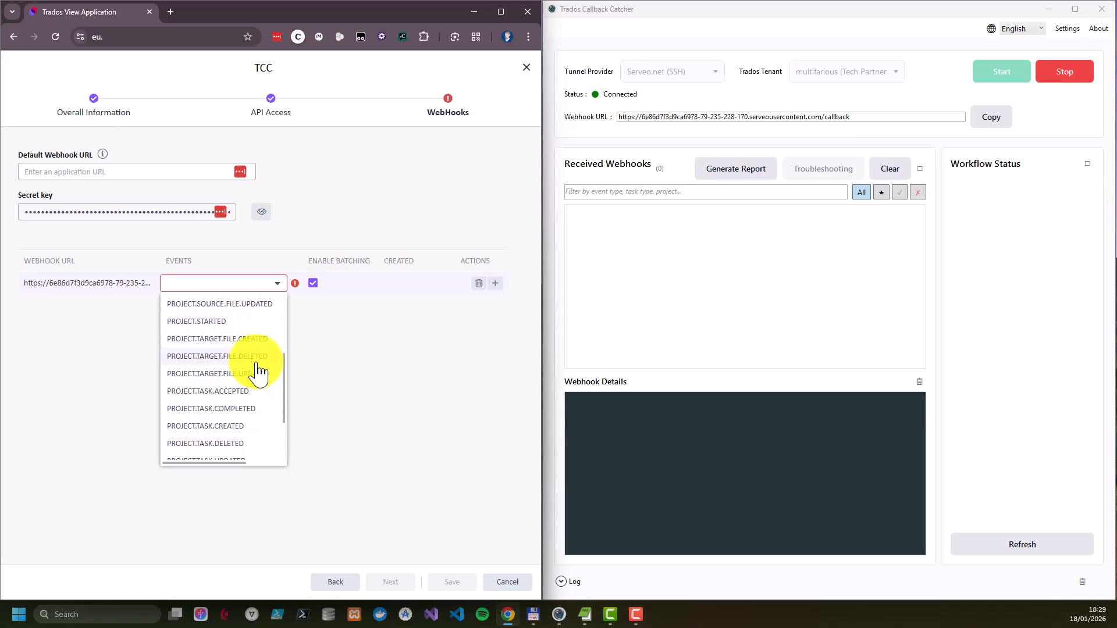
{"action": "scroll", "coordinate": [258, 371], "scroll_direction": "down", "scroll_amount": 1}
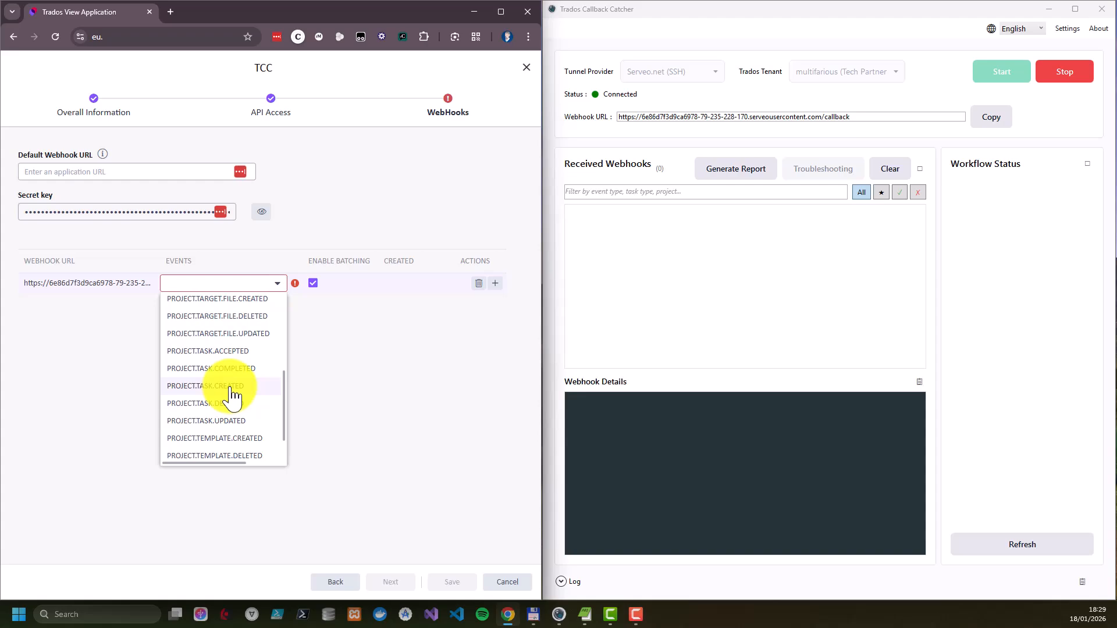
{"action": "left_click", "coordinate": [229, 388]}
{"action": "left_click", "coordinate": [426, 380]}
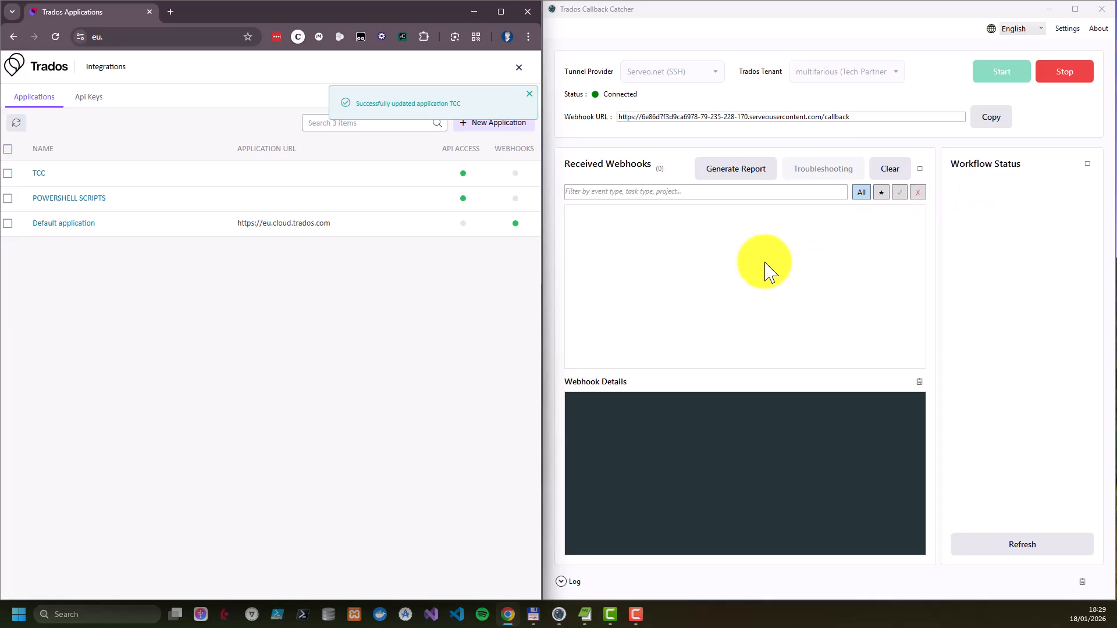
Leave Integrations and start a new project named "01 - TCC" in the Administration and Operations location
{"action": "left_click", "coordinate": [517, 68]}
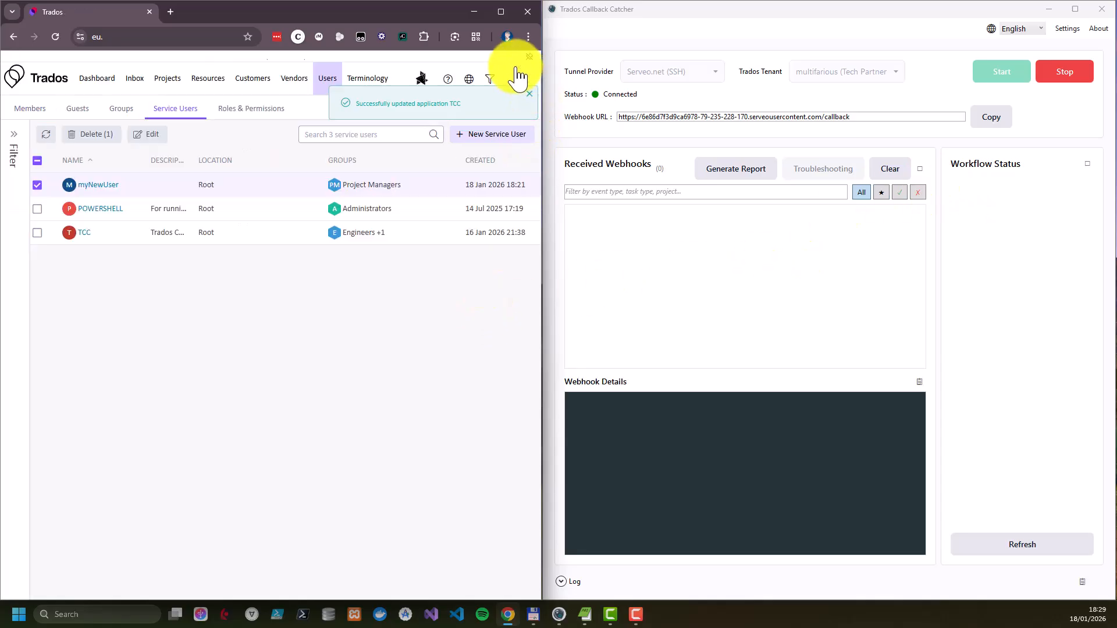
{"action": "left_click", "coordinate": [167, 85]}
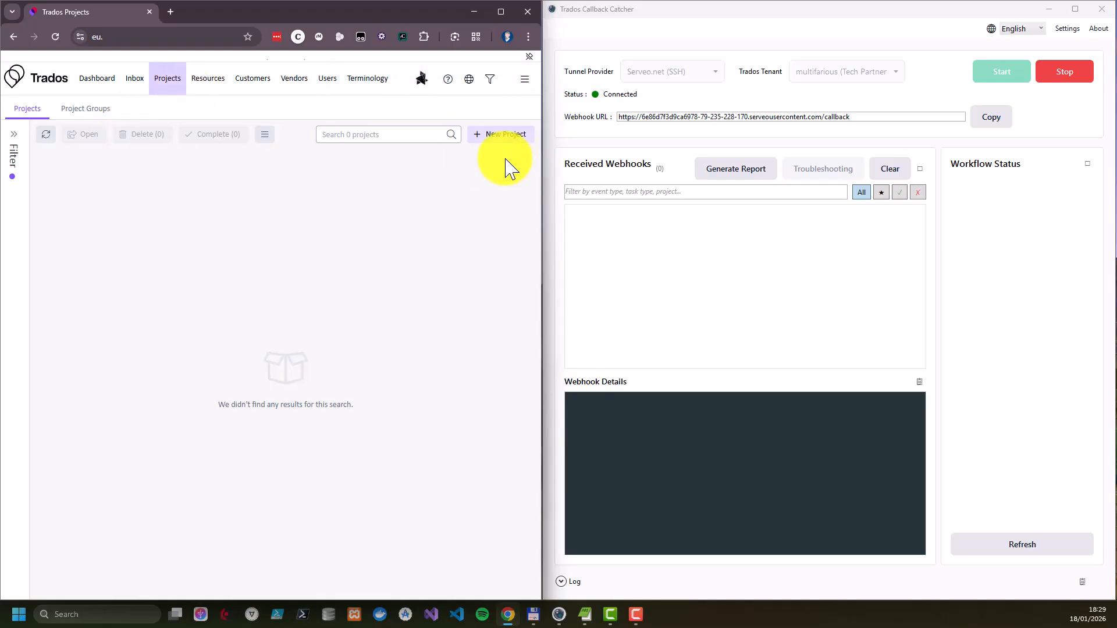
{"action": "left_click", "coordinate": [502, 140]}
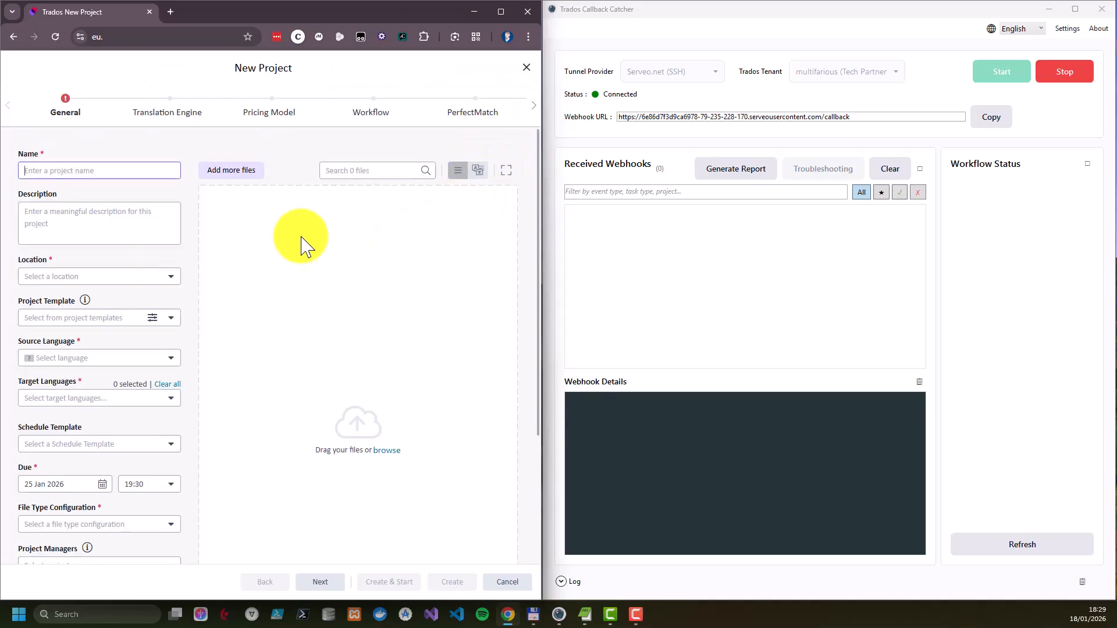
{"action": "left_click", "coordinate": [108, 170]}
{"action": "type", "text": "01 - TCC"}
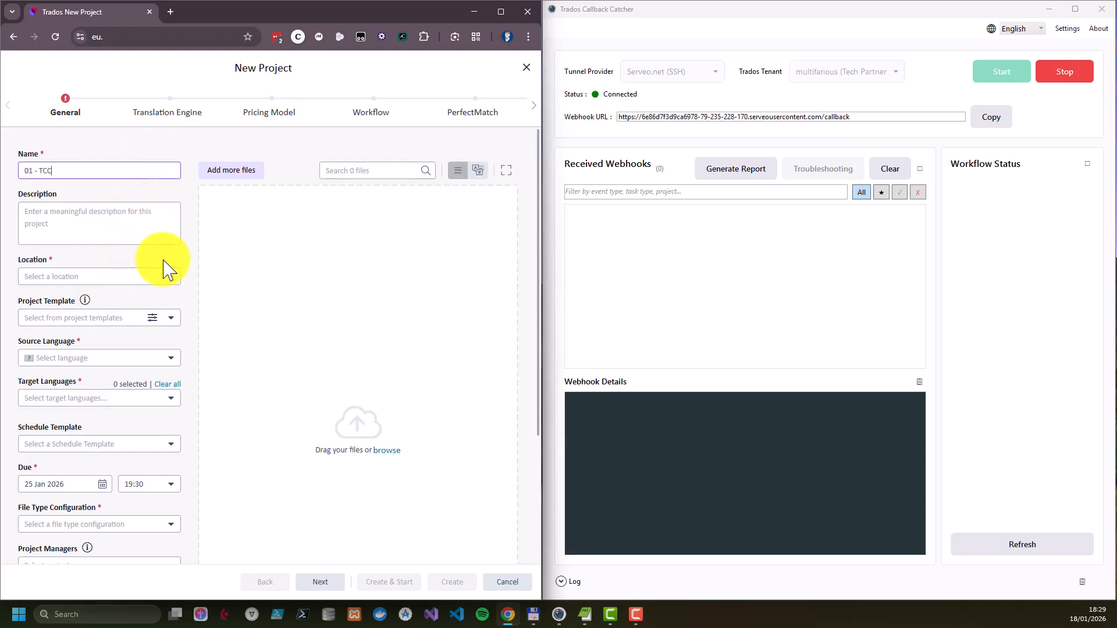
{"action": "left_click", "coordinate": [171, 281]}
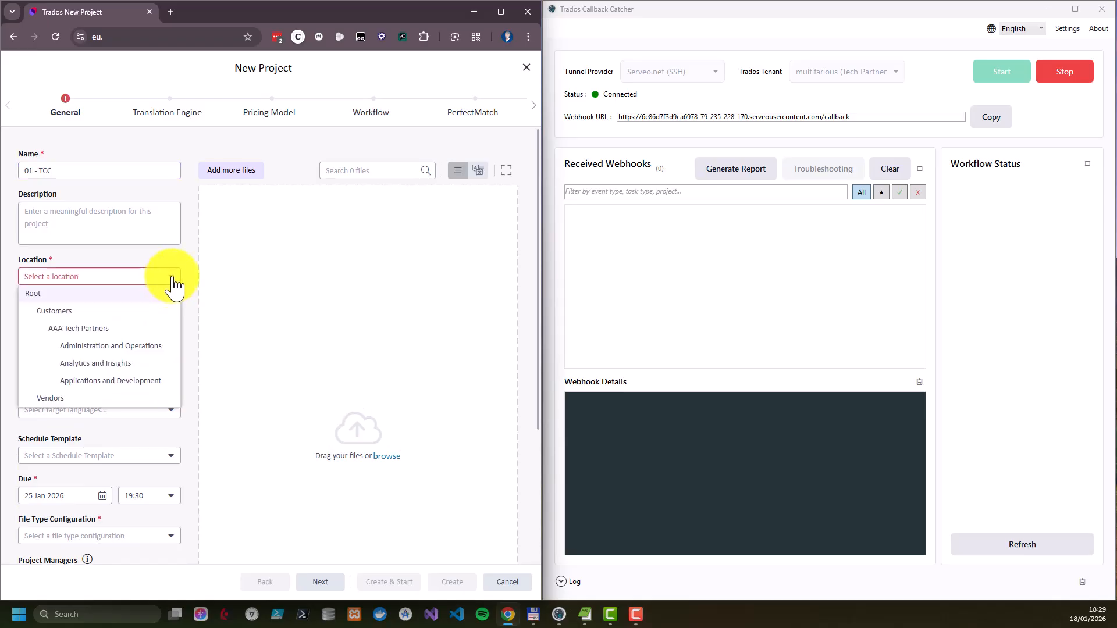
{"action": "left_click", "coordinate": [151, 348]}
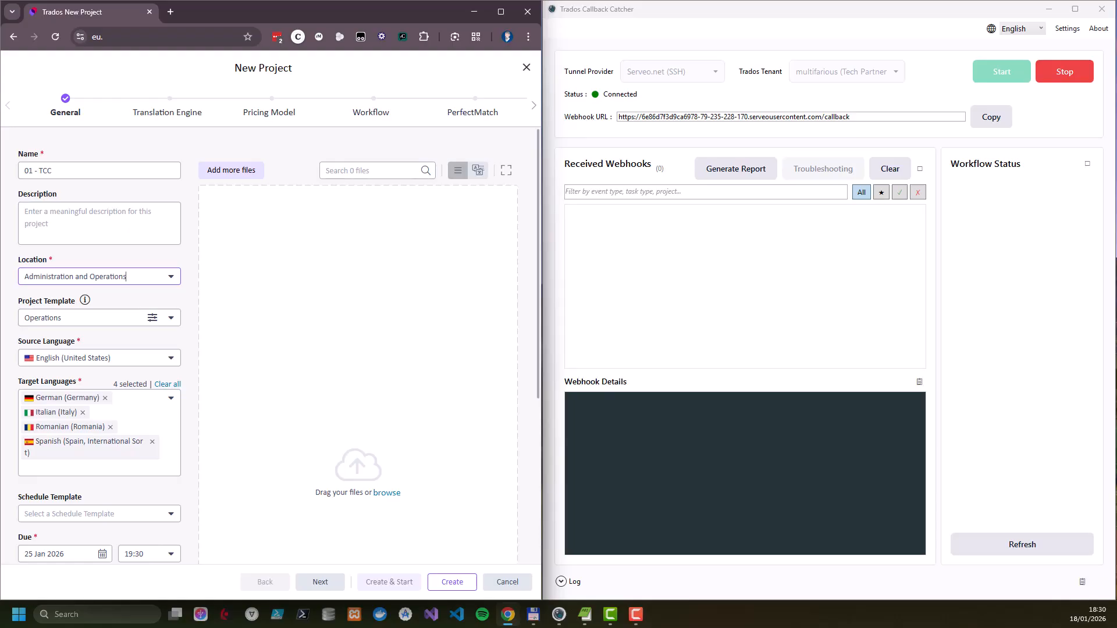
Create and start the project with TCC_Technical_Design_Document.md as its source file, and open its stages
{"action": "key", "text": "alt+Tab"}
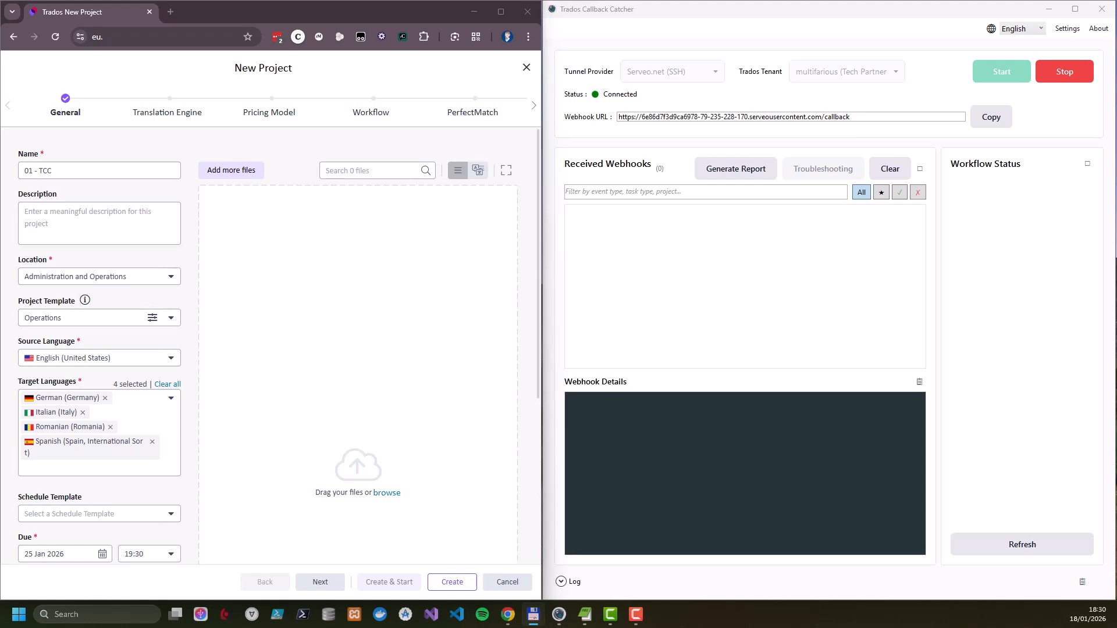
{"action": "left_click_drag", "start_coordinate": [264, 407], "coordinate": [371, 310]}
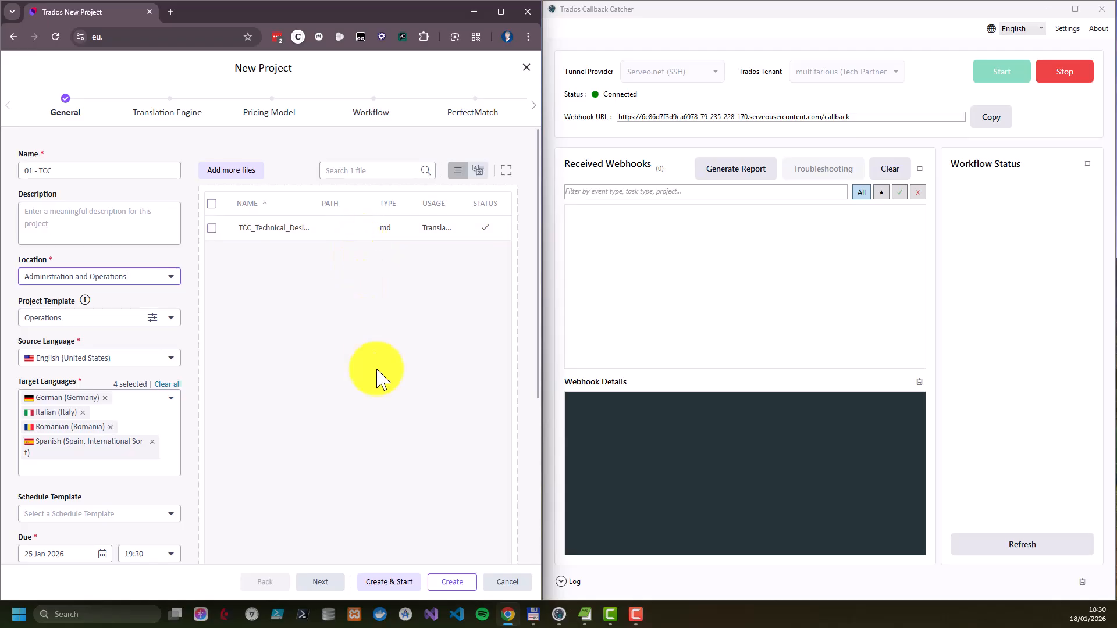
{"action": "left_click", "coordinate": [388, 584]}
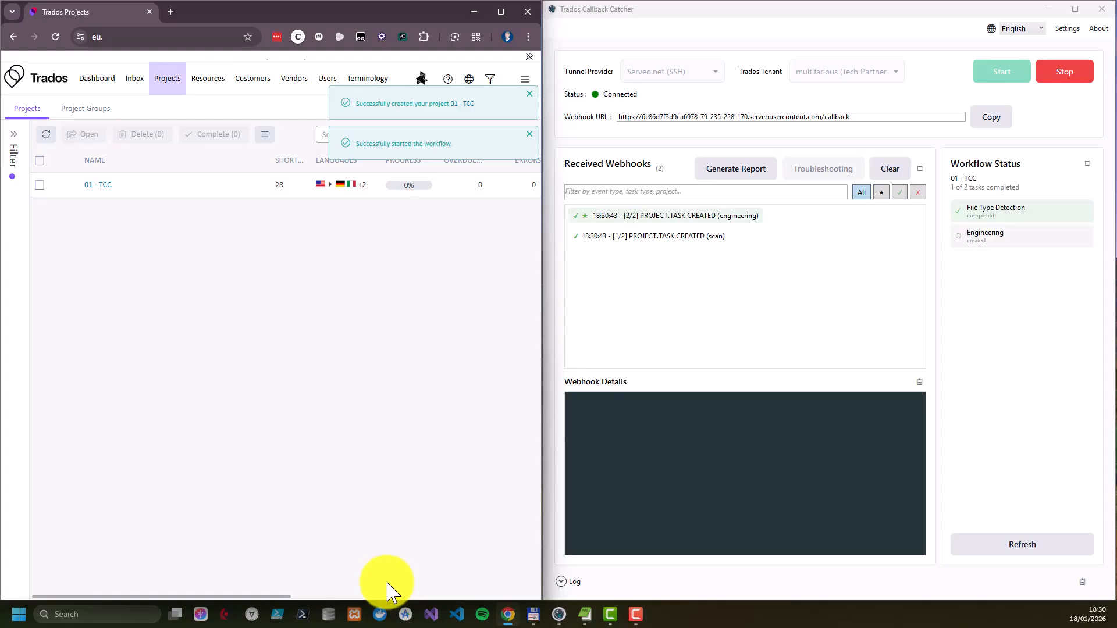
{"action": "left_click", "coordinate": [103, 185]}
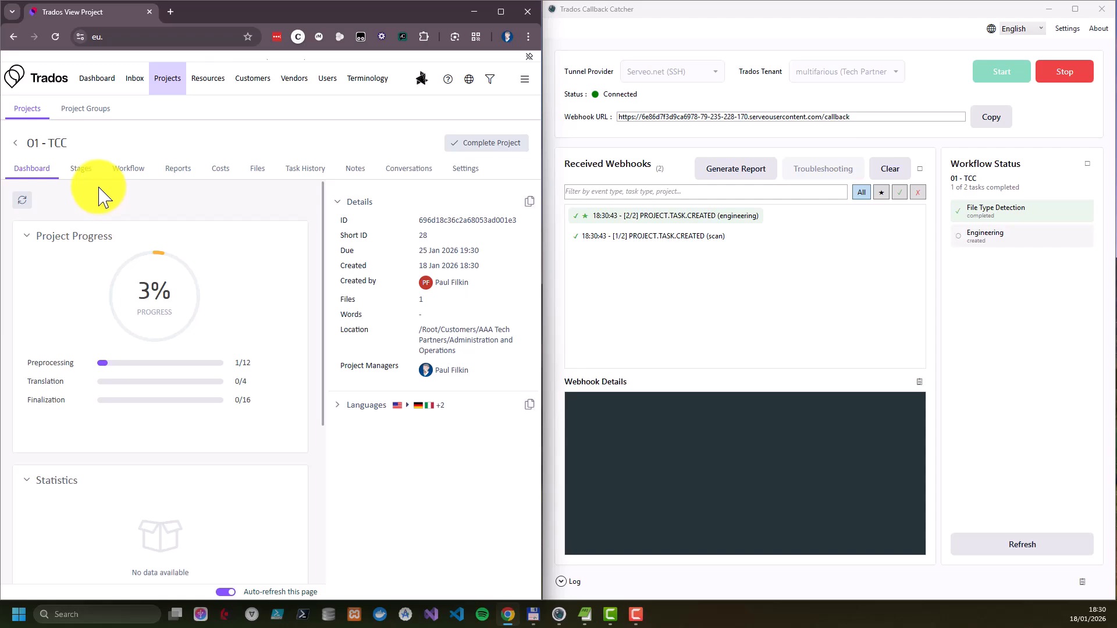
{"action": "left_click", "coordinate": [82, 170]}
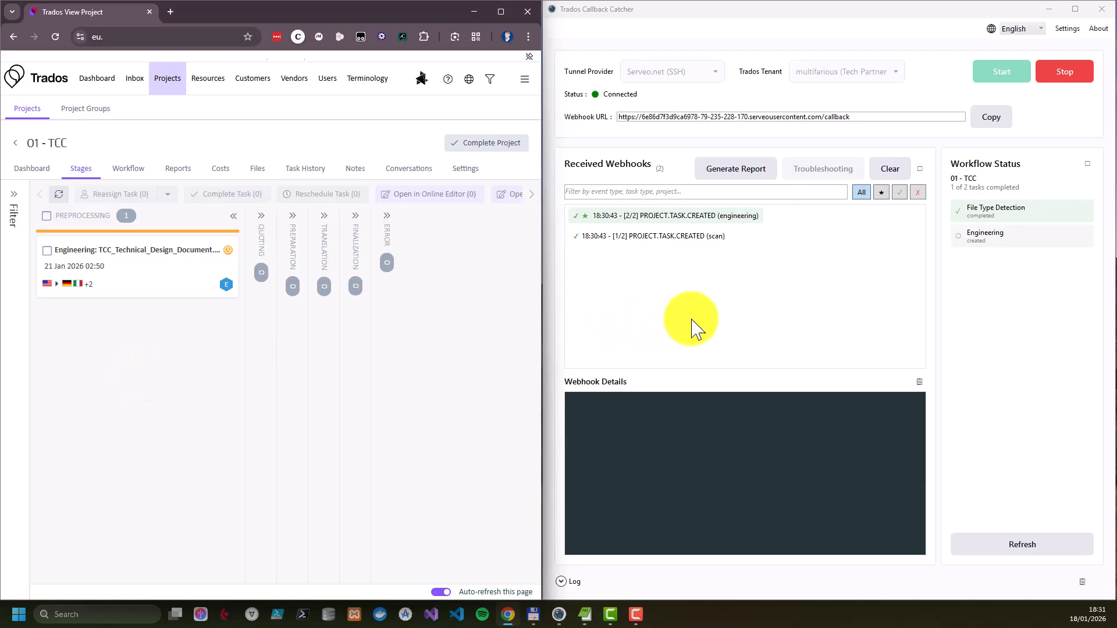
Examine the webhook details of the scan and engineering task events in Trados Callback Catcher
{"action": "left_click", "coordinate": [720, 240]}
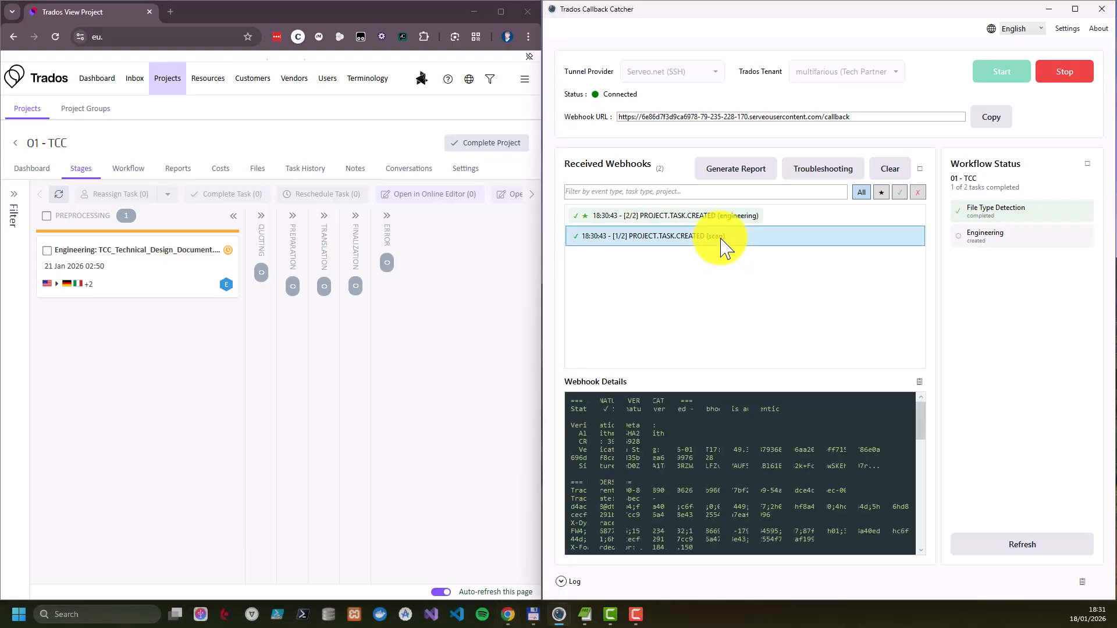
{"action": "left_click", "coordinate": [724, 218]}
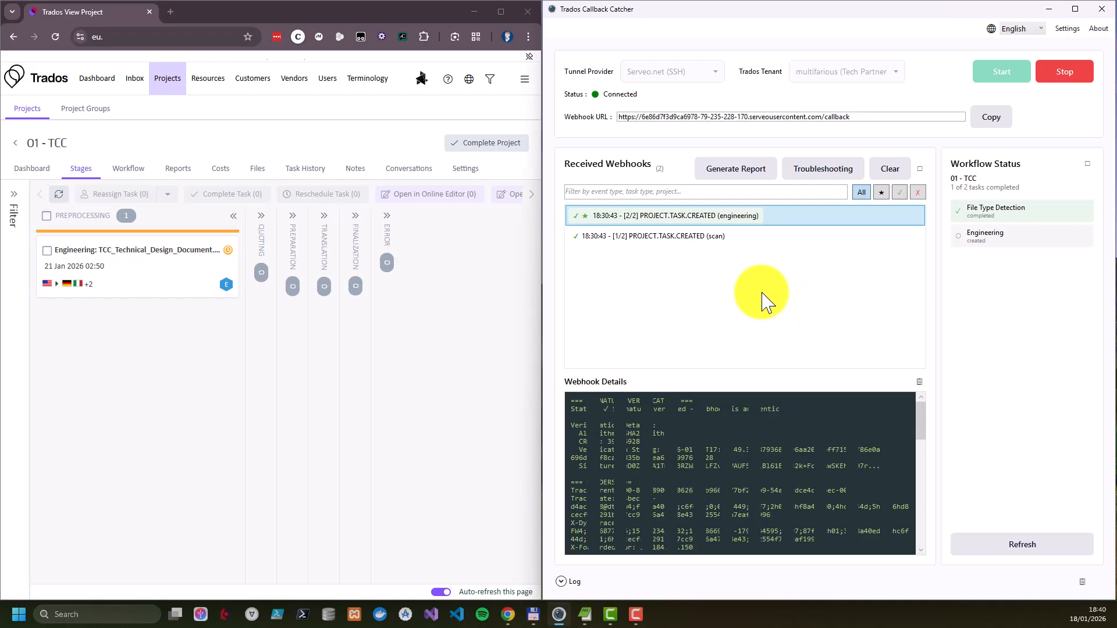
{"action": "left_click", "coordinate": [730, 236]}
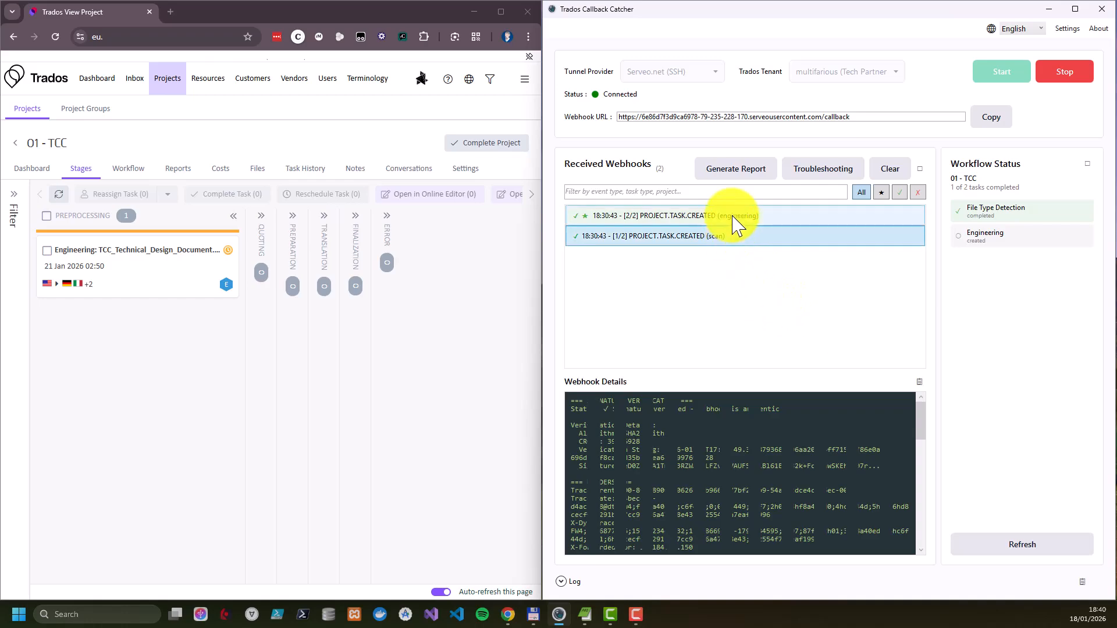
{"action": "left_click", "coordinate": [739, 218]}
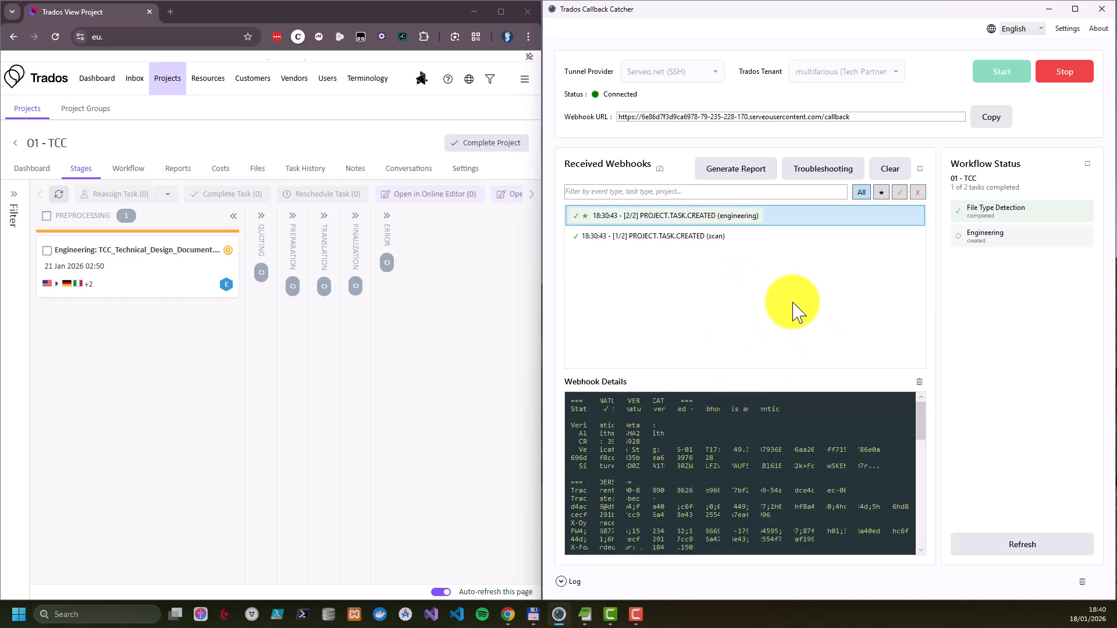
{"action": "scroll", "coordinate": [924, 434], "scroll_direction": "down", "scroll_amount": 1}
{"action": "left_click_drag", "start_coordinate": [924, 434], "coordinate": [925, 499]}
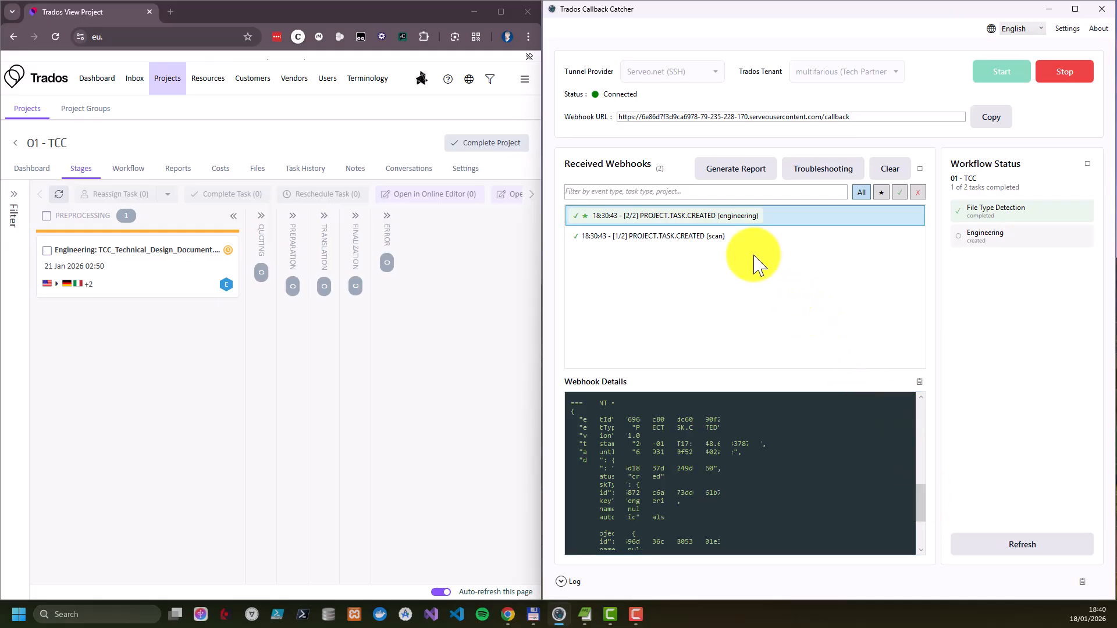
{"action": "left_click", "coordinate": [722, 237]}
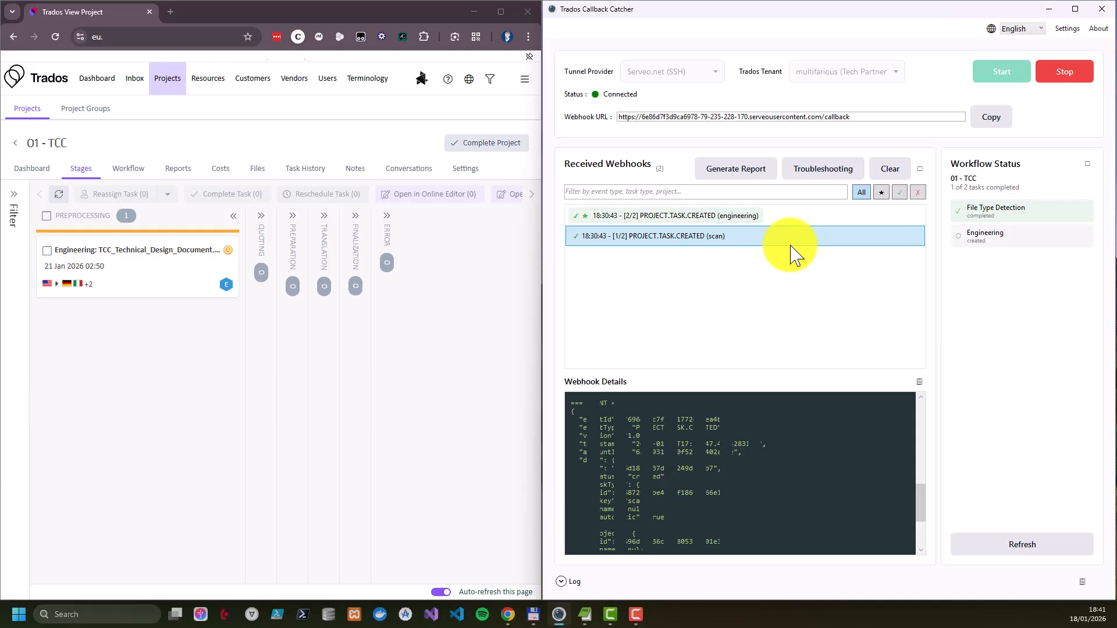
Complete the Engineering task of TCC_Technical_Design_Document.md in Trados and review the list of received webhooks
{"action": "left_click", "coordinate": [49, 252]}
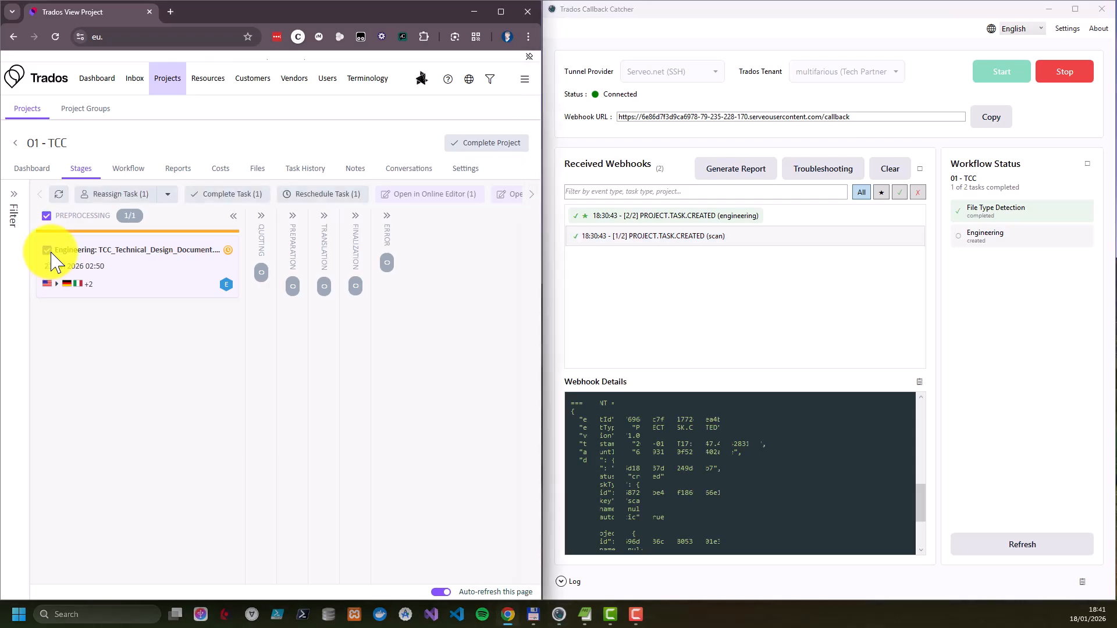
{"action": "left_click", "coordinate": [230, 195]}
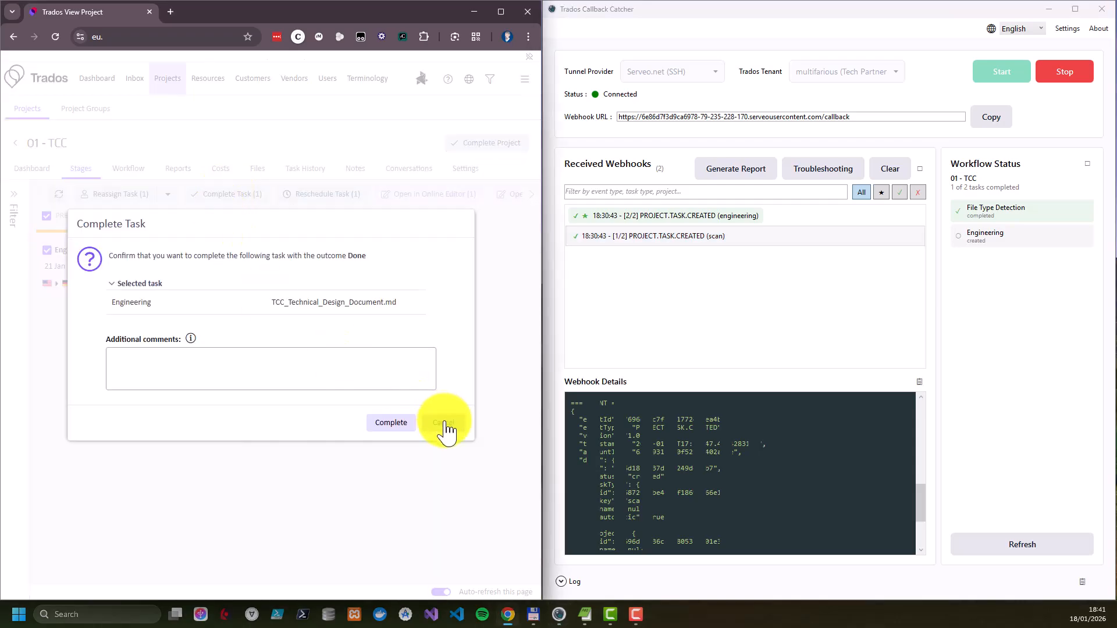
{"action": "left_click", "coordinate": [391, 423]}
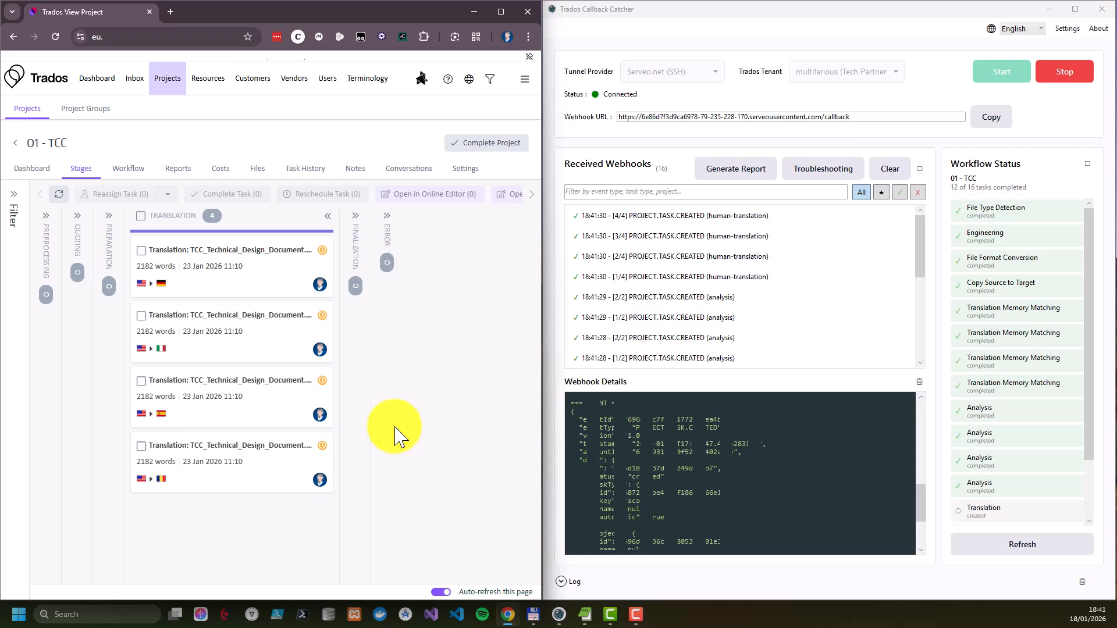
{"action": "scroll", "coordinate": [573, 249], "scroll_direction": "down", "scroll_amount": 5}
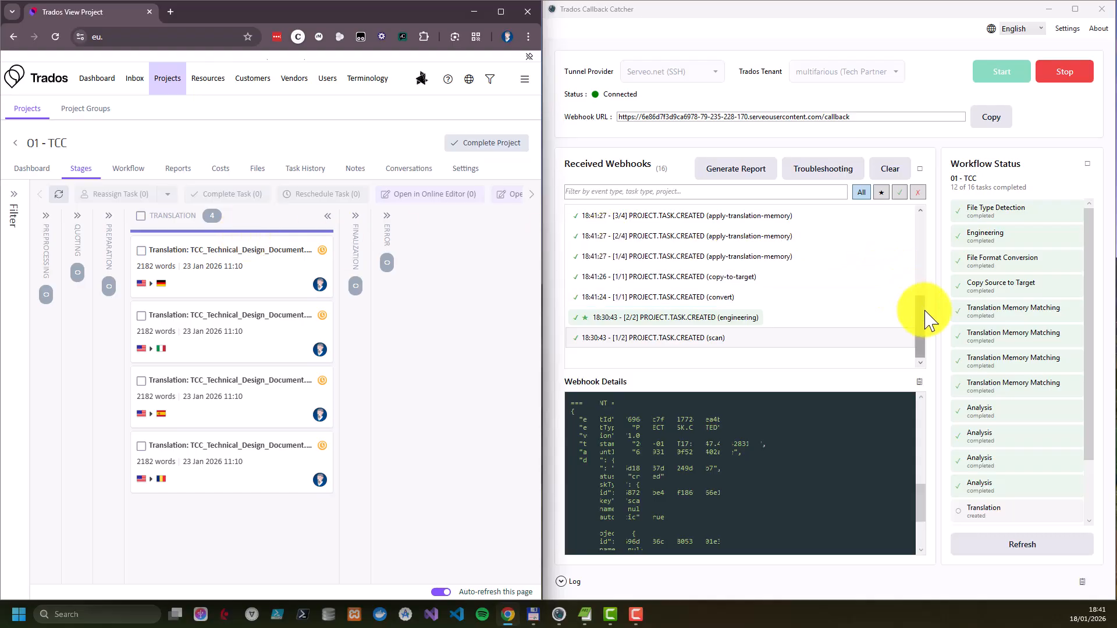
{"action": "scroll", "coordinate": [922, 321], "scroll_direction": "up", "scroll_amount": 2}
{"action": "left_click_drag", "start_coordinate": [920, 310], "coordinate": [921, 233]}
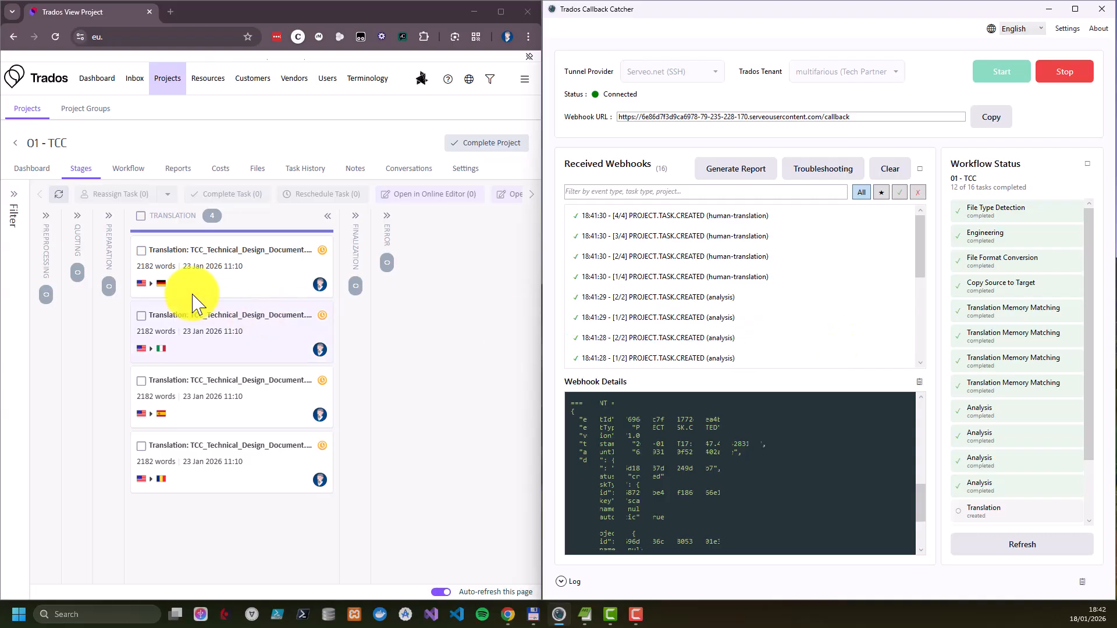
Complete the German translation task, and complete the remaining Italian, Spanish and Romanian translation tasks together
{"action": "left_click", "coordinate": [142, 252]}
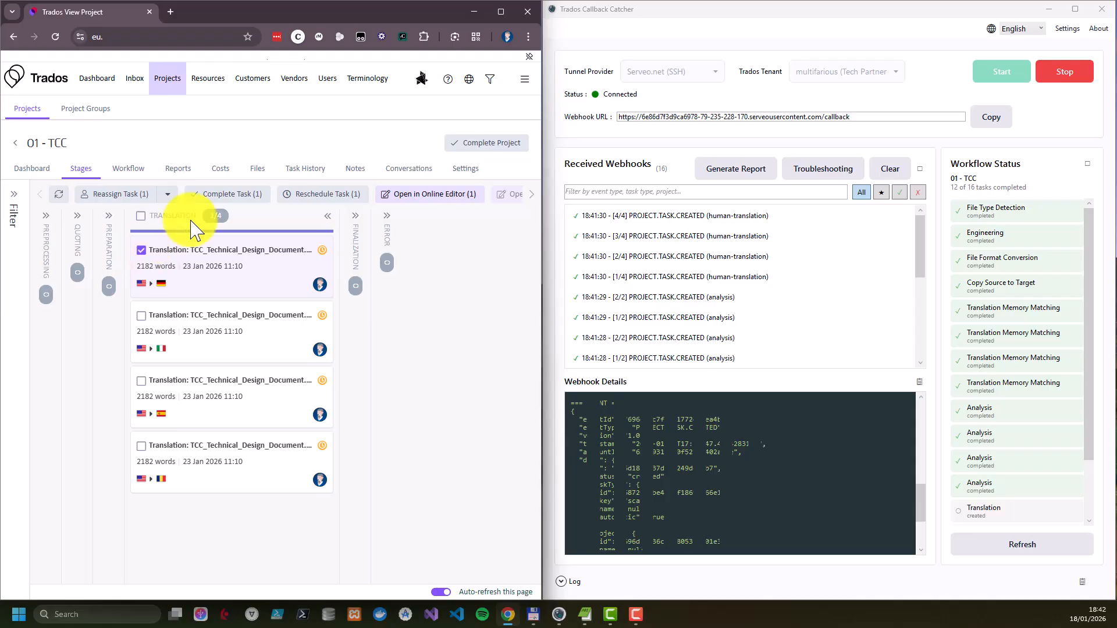
{"action": "left_click", "coordinate": [240, 197]}
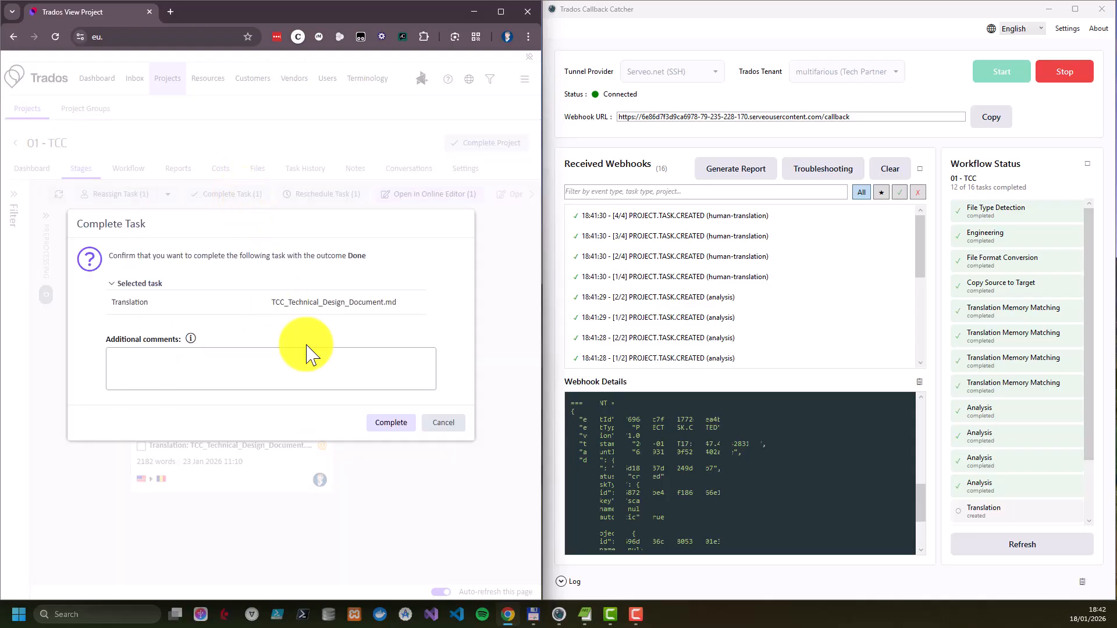
{"action": "left_click", "coordinate": [391, 423]}
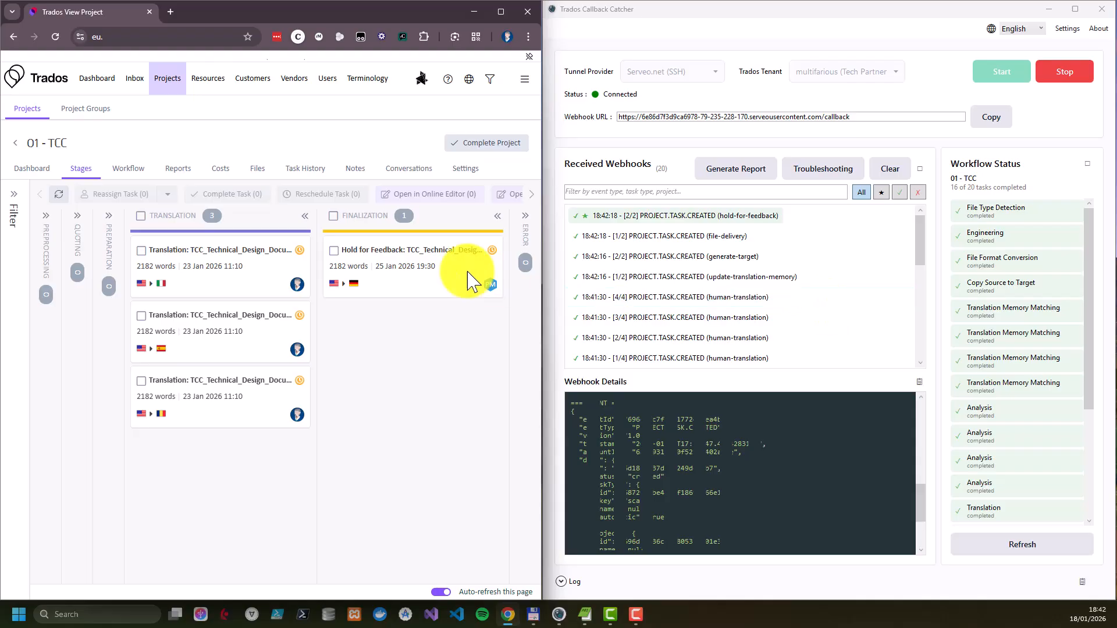
{"action": "left_click", "coordinate": [142, 216]}
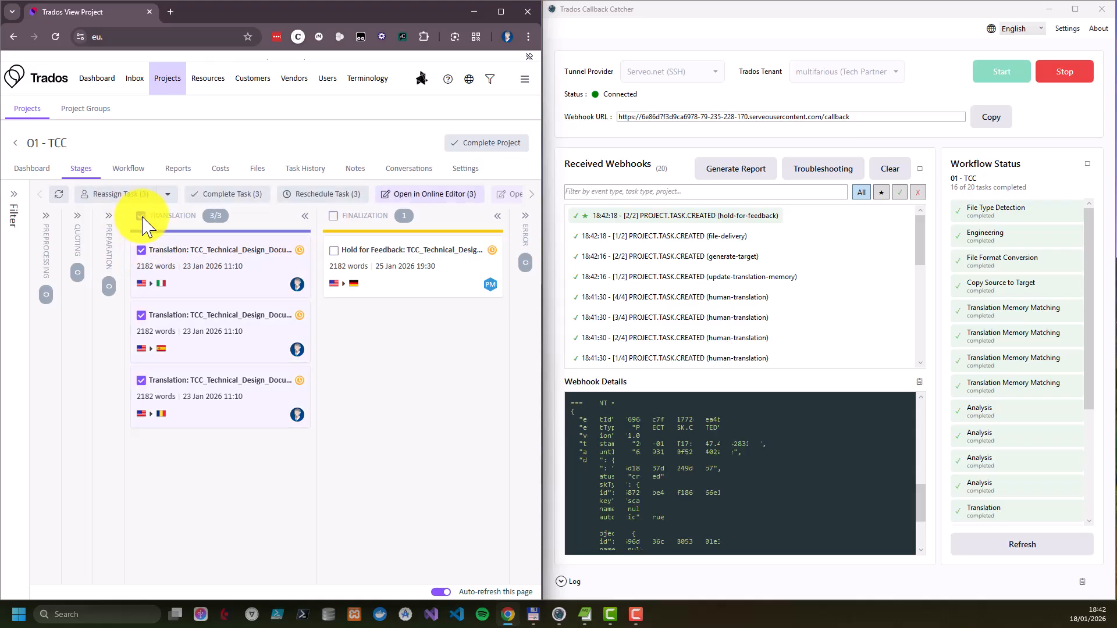
{"action": "left_click", "coordinate": [238, 195]}
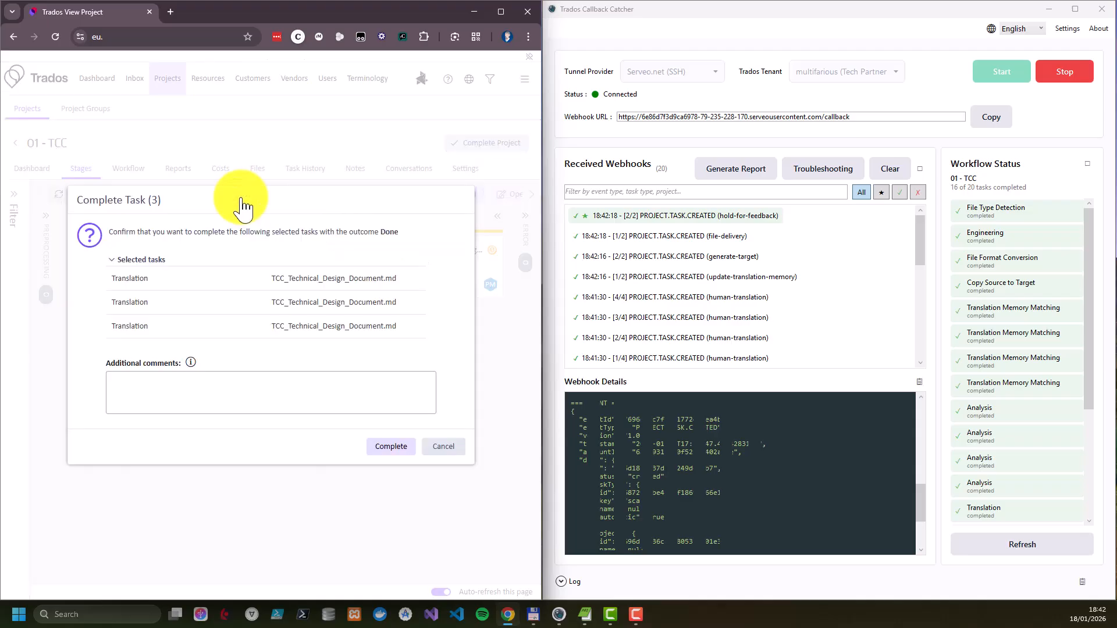
{"action": "left_click", "coordinate": [389, 448]}
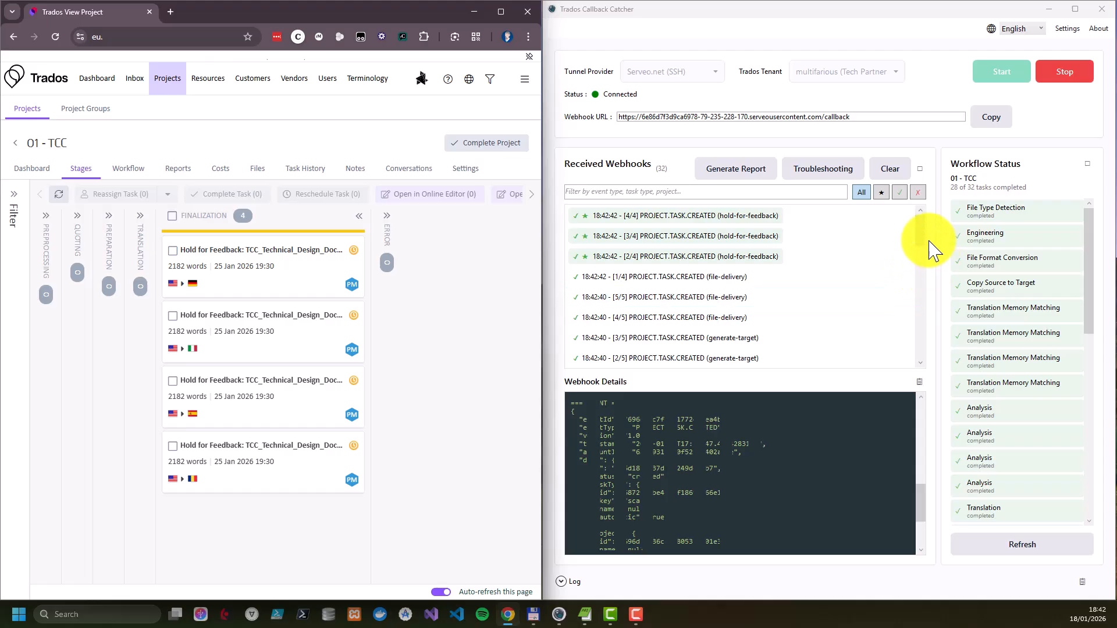
Filter the received webhooks by the text "engine" and by starred entries, resetting each filter to list all webhooks again
{"action": "left_click_drag", "start_coordinate": [930, 241], "coordinate": [923, 218]}
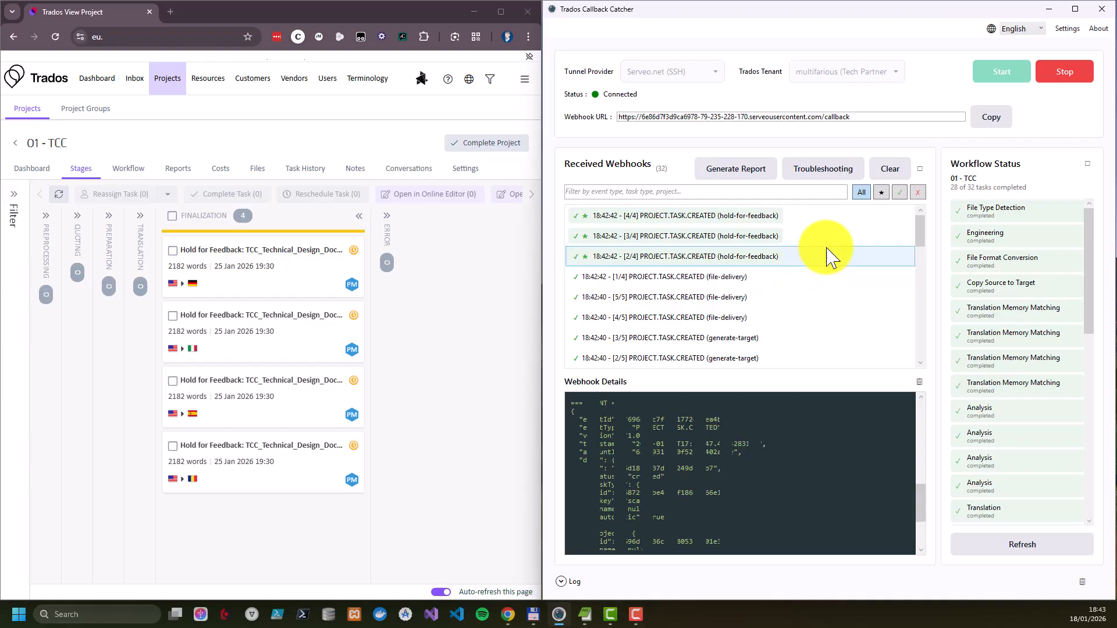
{"action": "left_click", "coordinate": [804, 194]}
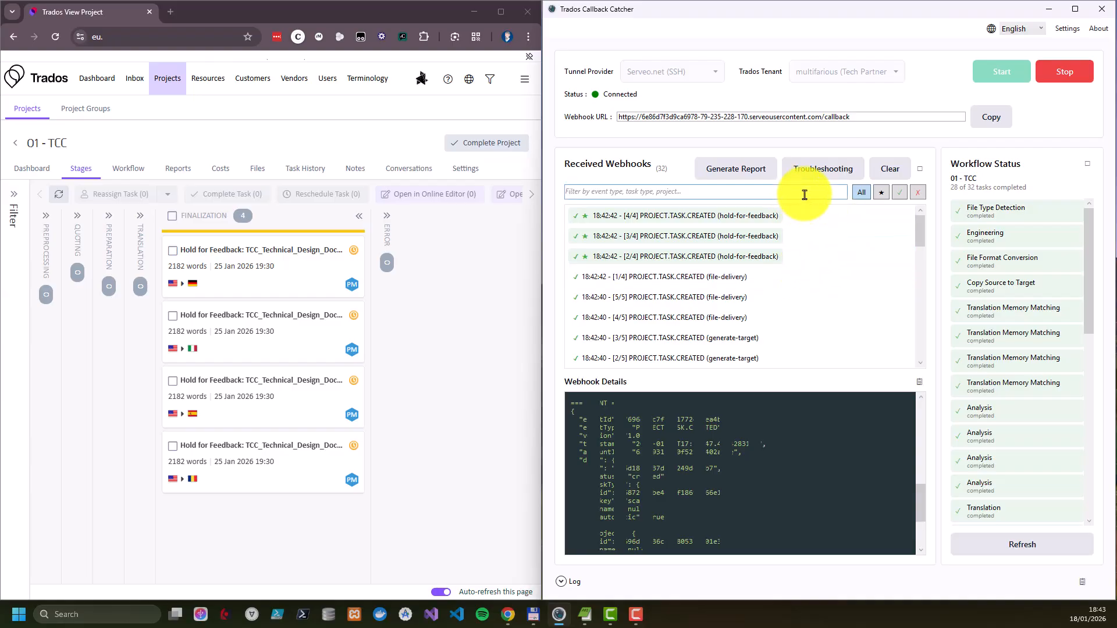
{"action": "type", "text": "enginer"}
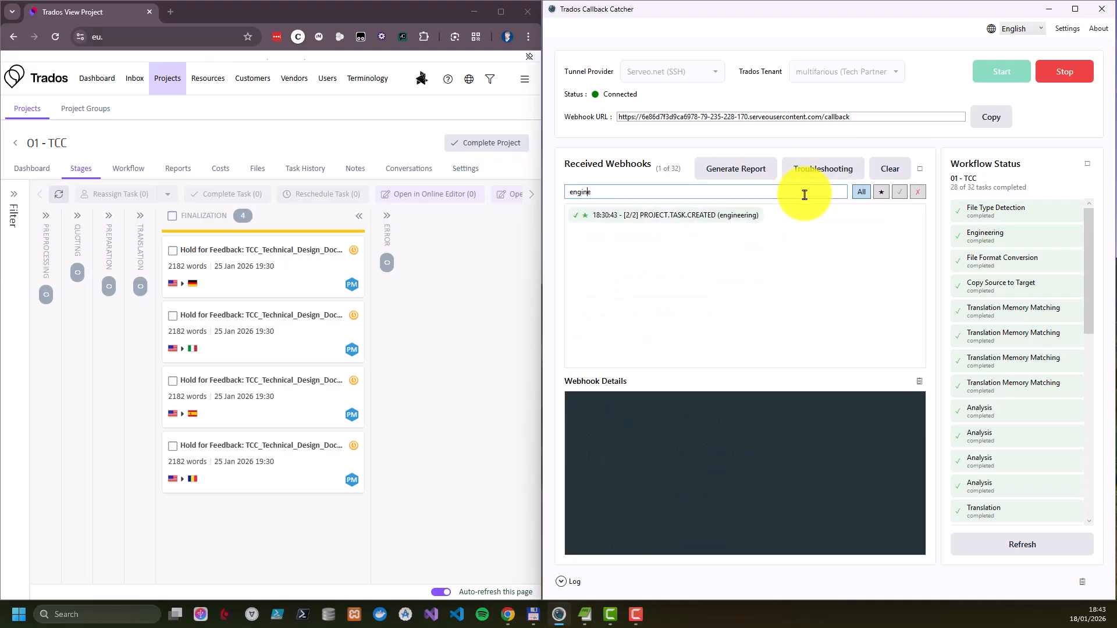
{"action": "key", "text": "BackSpace"}
{"action": "key", "text": "BackSpace"}
{"action": "key", "text": "BackSpace"}
{"action": "key", "text": "BackSpace"}
{"action": "key", "text": "BackSpace"}
{"action": "key", "text": "BackSpace"}
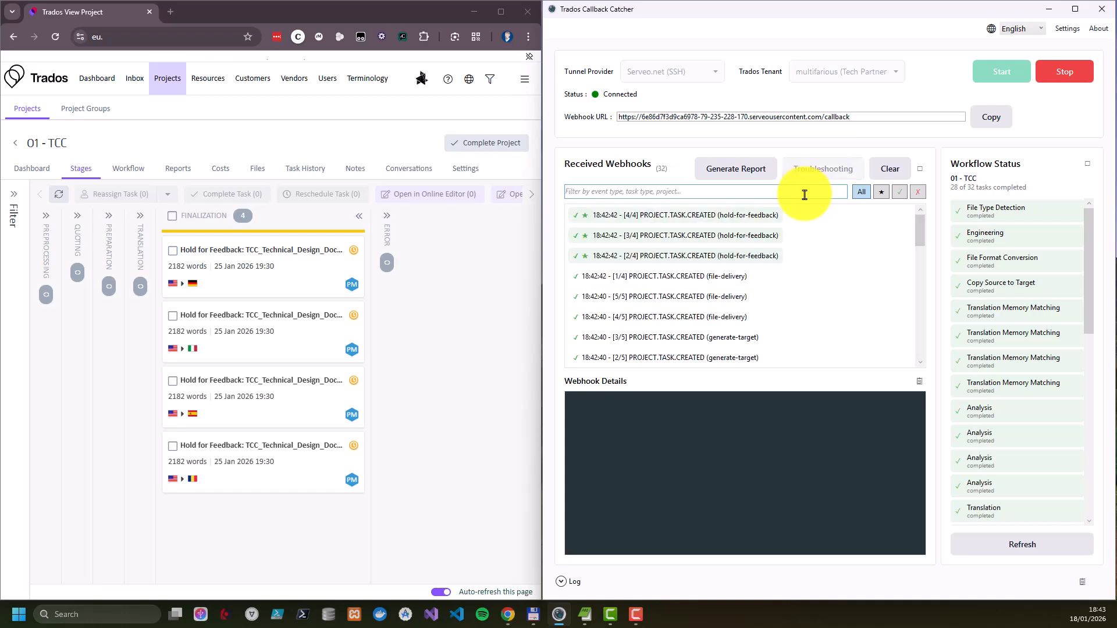
{"action": "left_click", "coordinate": [882, 193]}
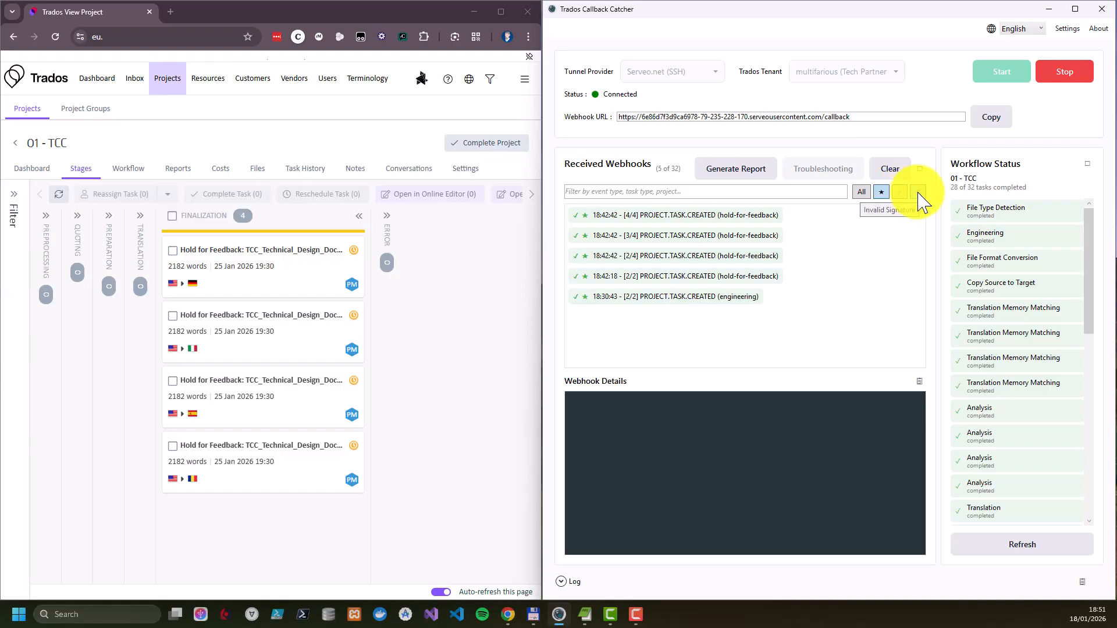
{"action": "left_click", "coordinate": [864, 193]}
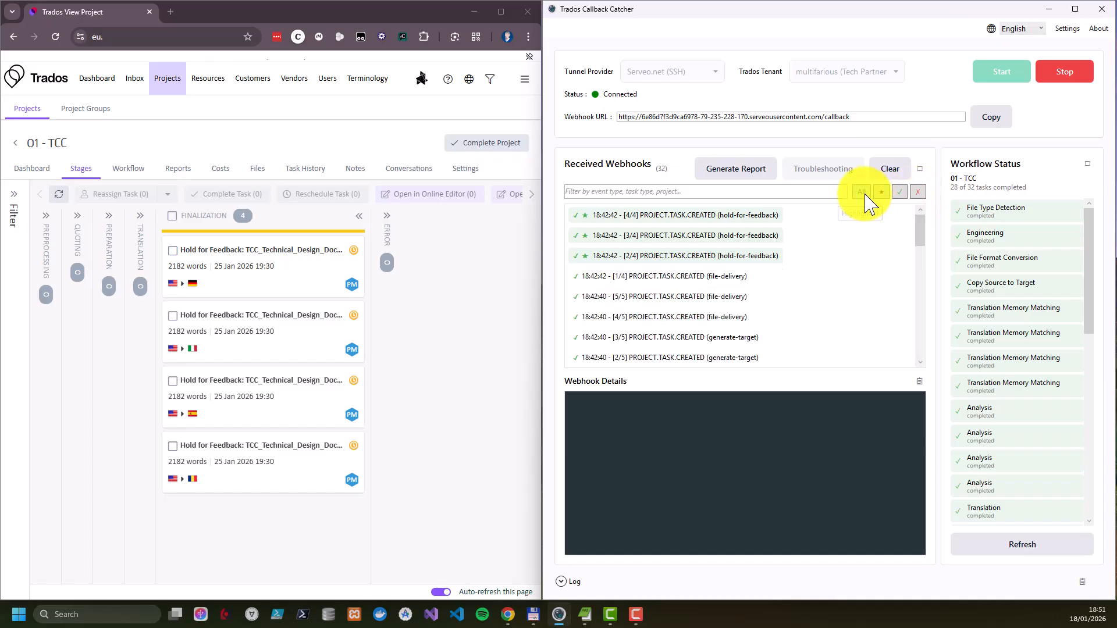
Examine the configured Trados servers and the fields for adding a new server in the settings, and cancel without saving
{"action": "left_click", "coordinate": [1067, 29]}
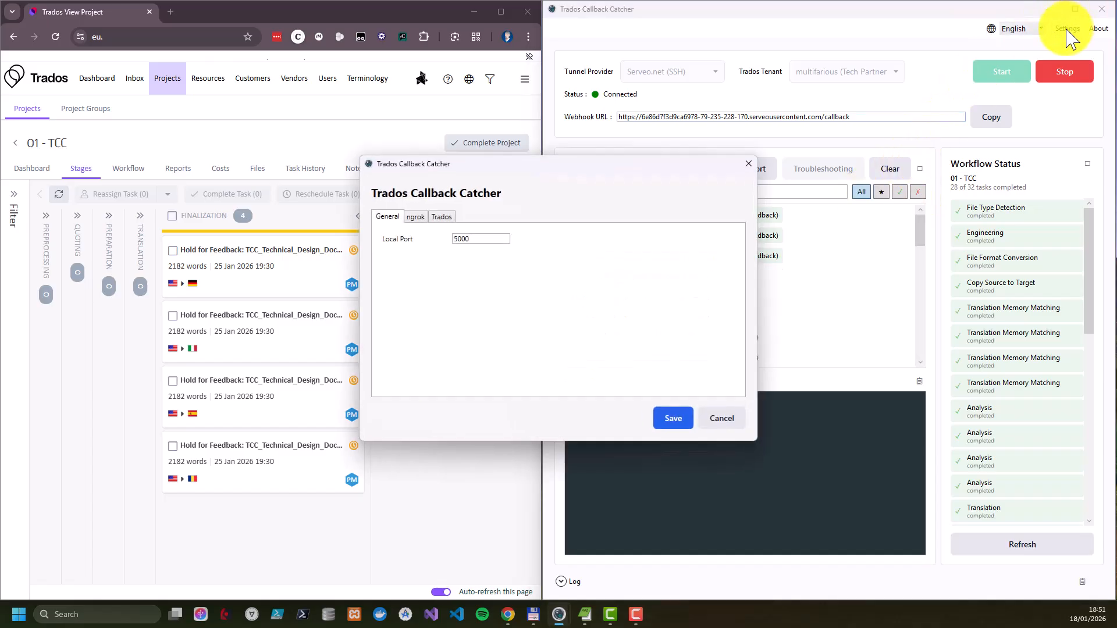
{"action": "left_click", "coordinate": [443, 219]}
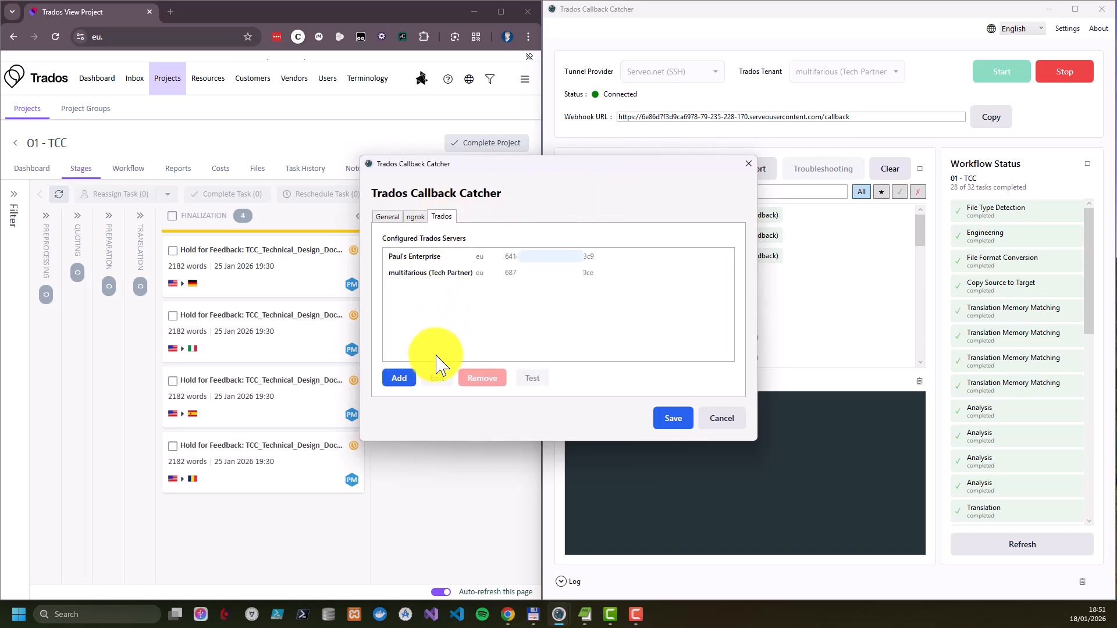
{"action": "left_click", "coordinate": [405, 379]}
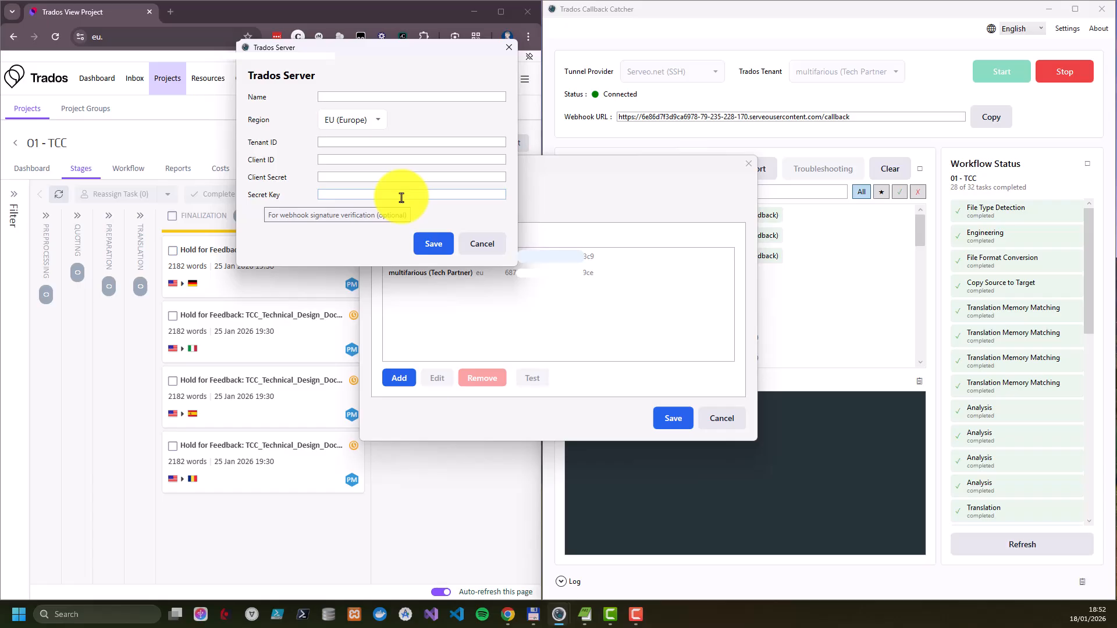
{"action": "left_click", "coordinate": [432, 196]}
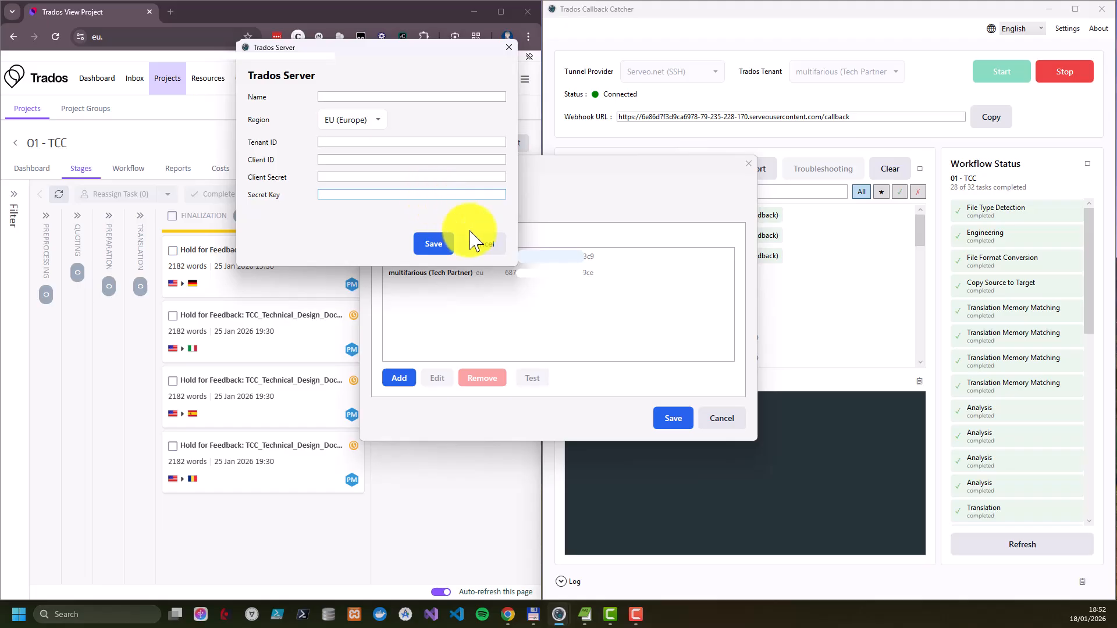
{"action": "left_click", "coordinate": [489, 243]}
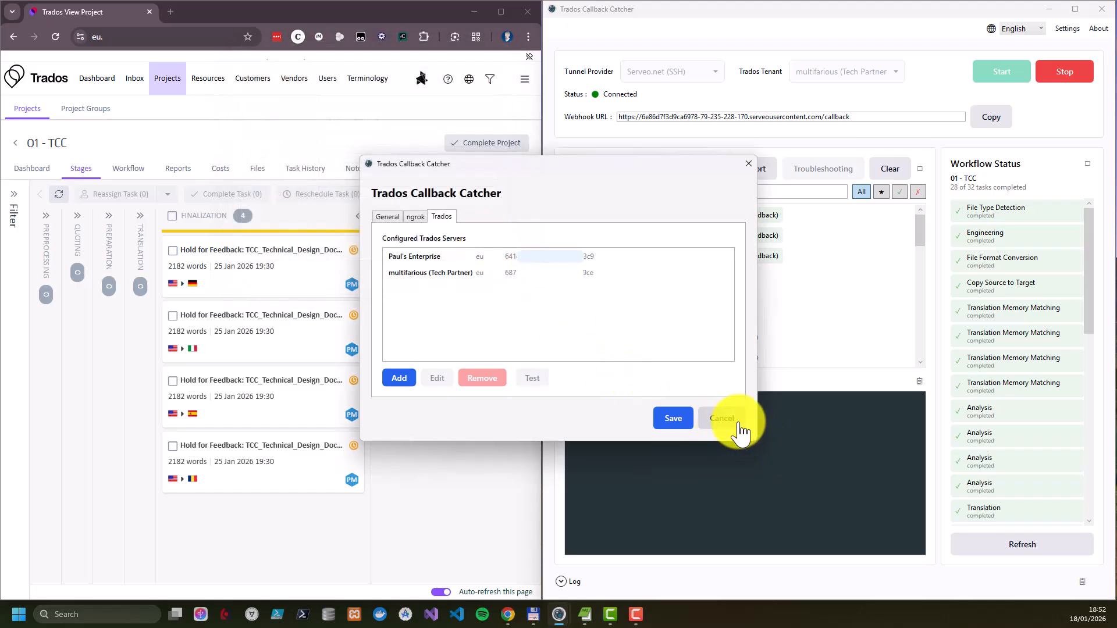
{"action": "left_click", "coordinate": [721, 424]}
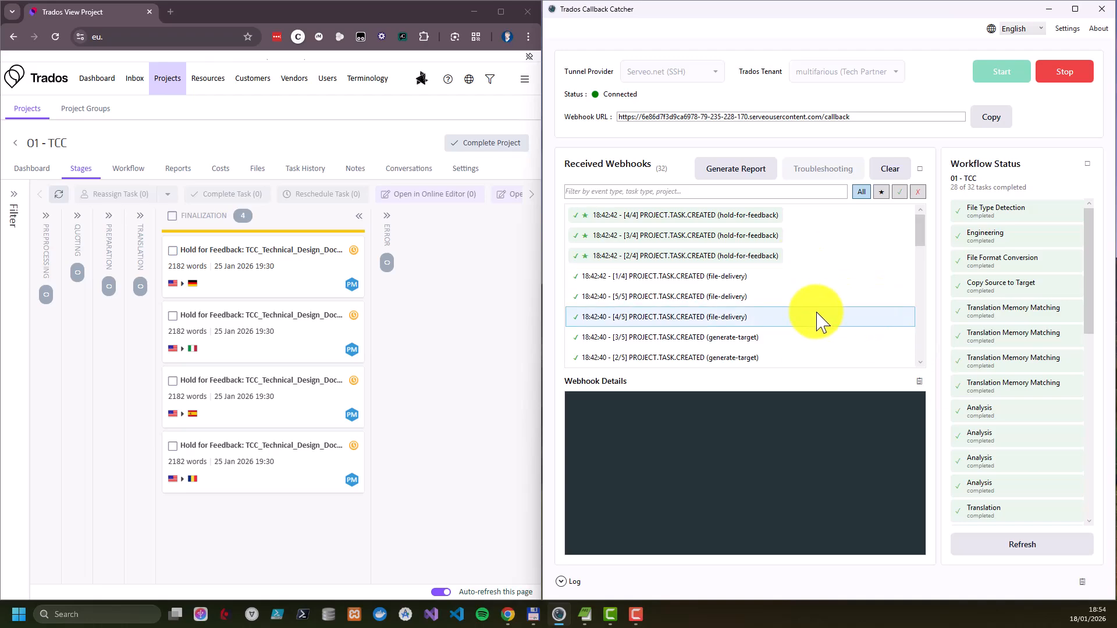
Open the troubleshooting report for the [4/4] hold-for-feedback webhook and move its window clear of the screen corner
{"action": "left_click", "coordinate": [736, 215]}
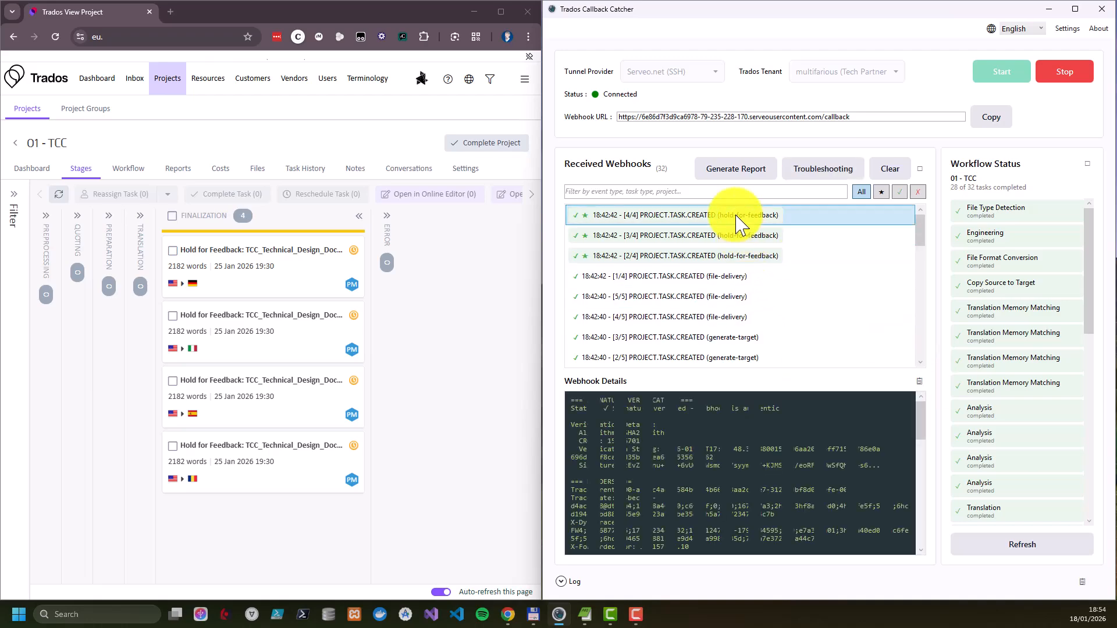
{"action": "left_click", "coordinate": [830, 172]}
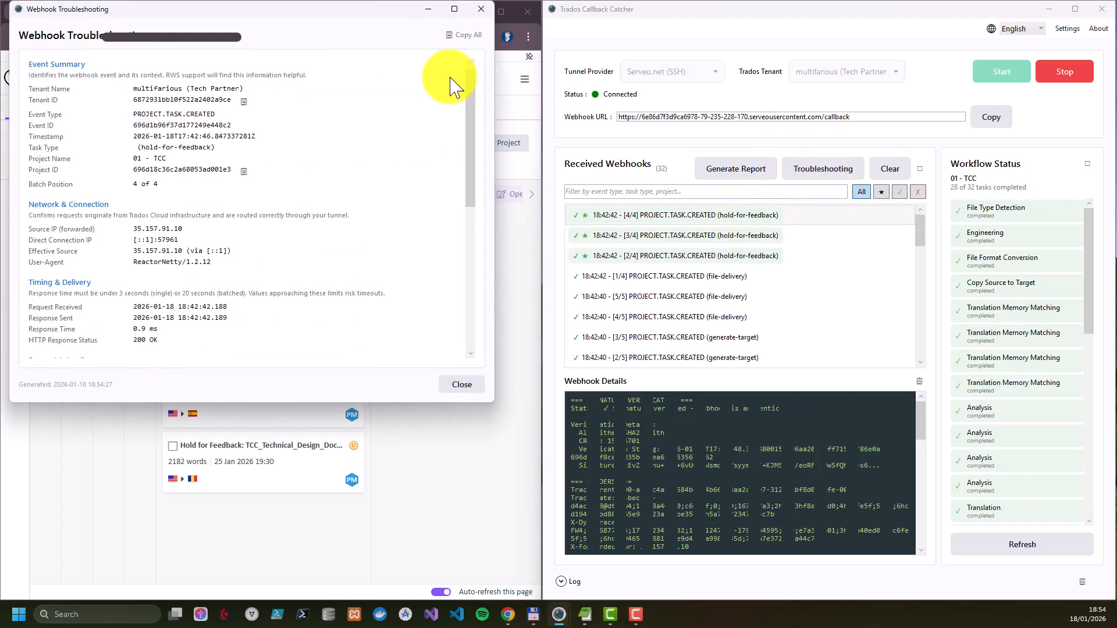
{"action": "left_click_drag", "start_coordinate": [358, 13], "coordinate": [499, 70]}
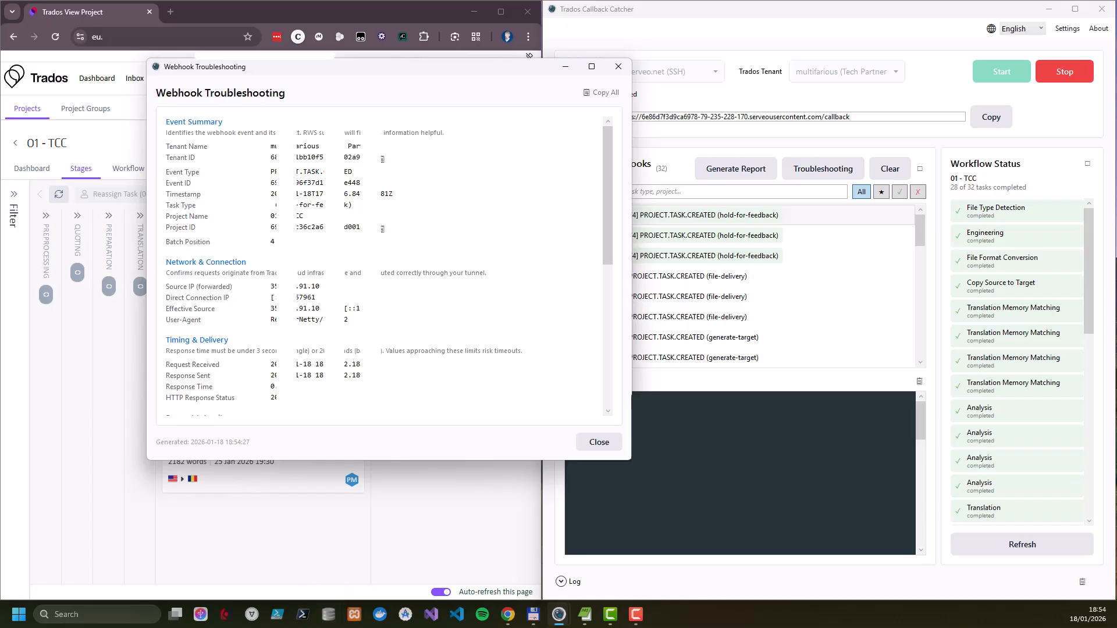
Copy the full troubleshooting report into an untitled EditPad Pro file, view it, and close the file without saving
{"action": "key", "text": "alt+Tab"}
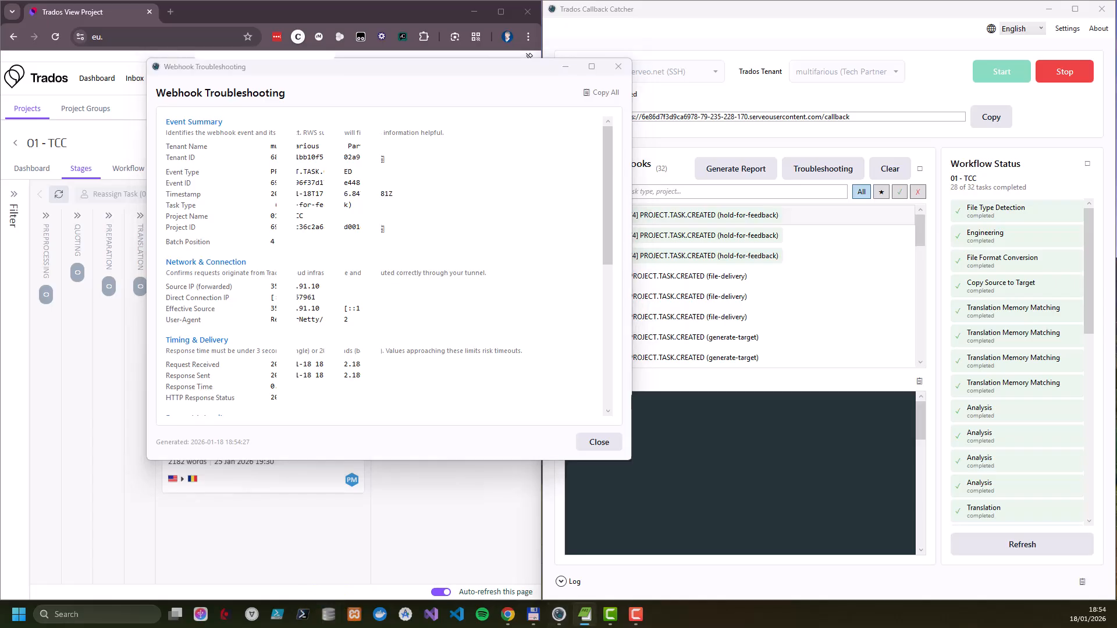
{"action": "left_click_drag", "start_coordinate": [1035, 627], "coordinate": [935, 87]}
{"action": "left_click", "coordinate": [308, 186]}
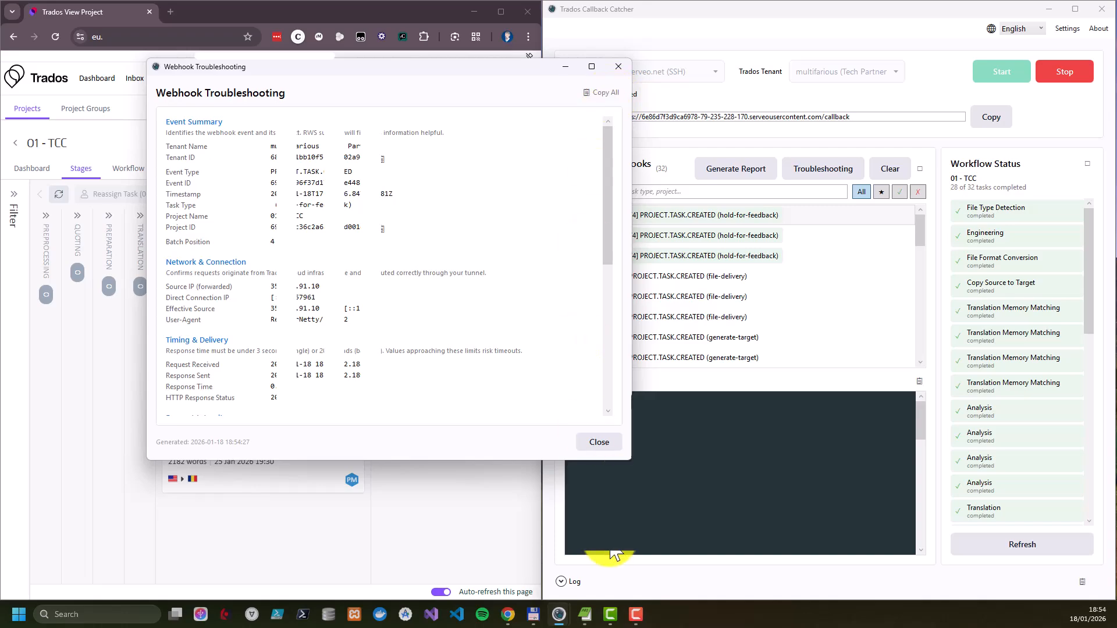
{"action": "left_click", "coordinate": [585, 615]}
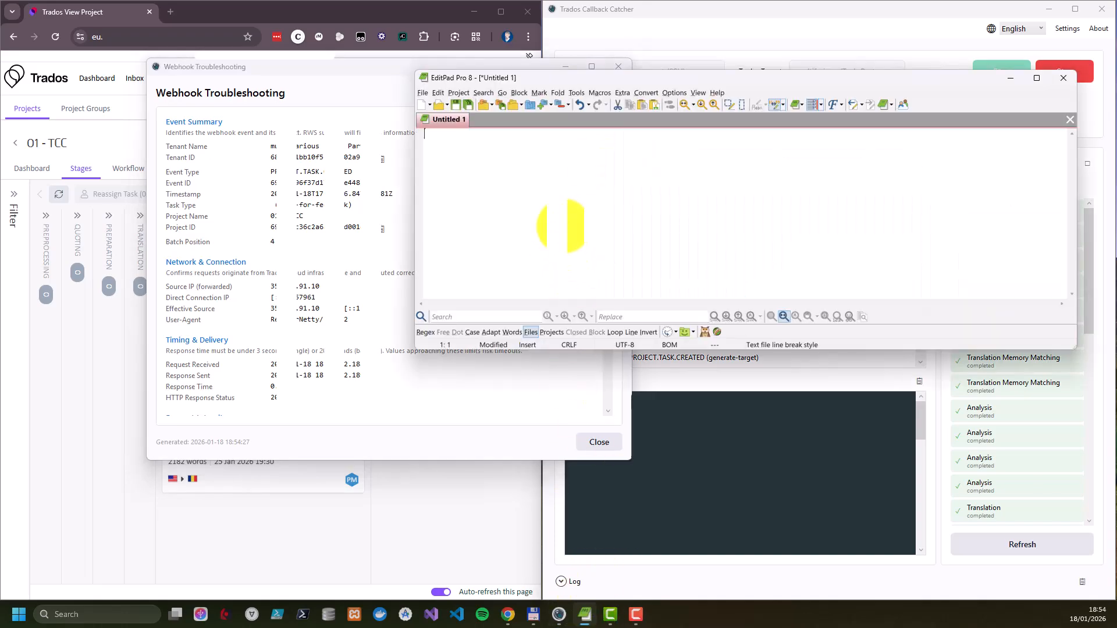
{"action": "key", "text": "ctrl+v"}
{"action": "scroll", "coordinate": [643, 229], "scroll_direction": "up", "scroll_amount": 10}
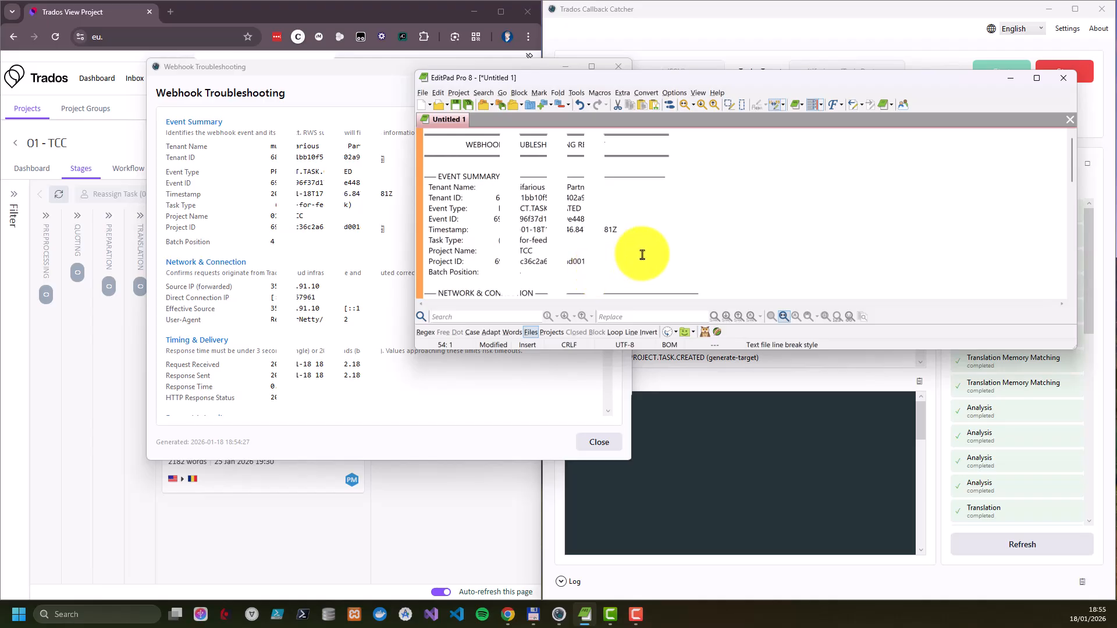
{"action": "left_click", "coordinate": [1070, 120]}
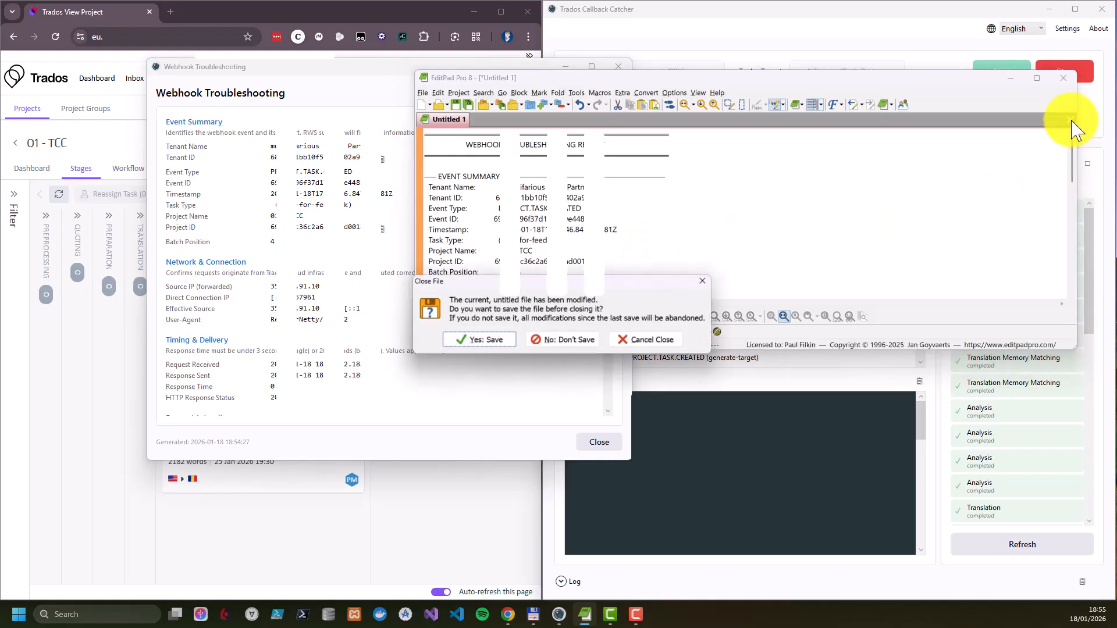
{"action": "left_click", "coordinate": [589, 339]}
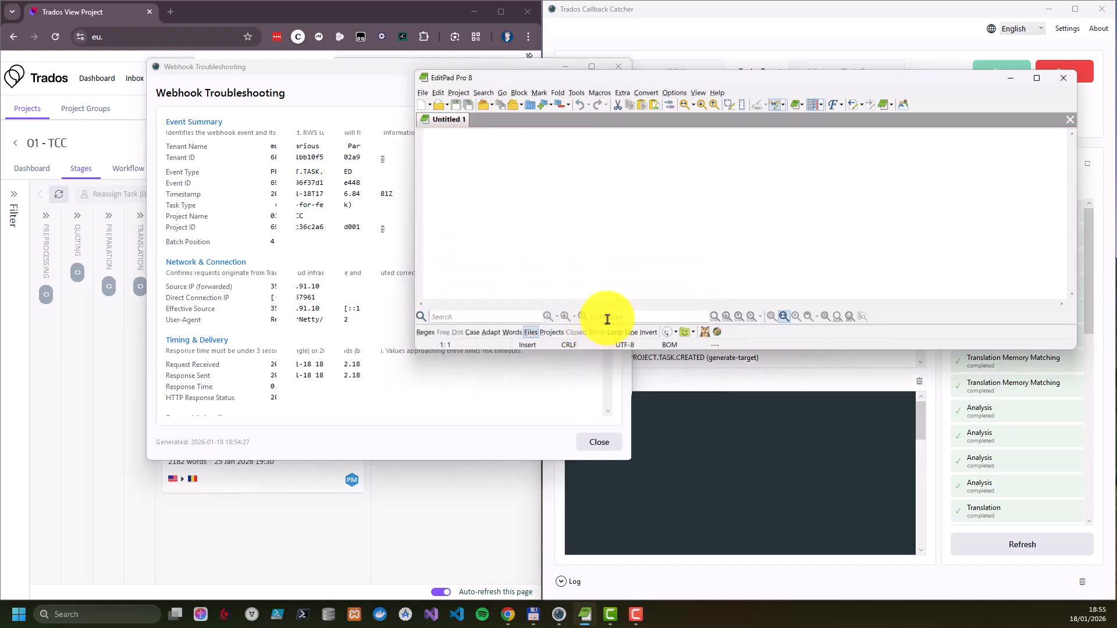
{"action": "left_click_drag", "start_coordinate": [921, 78], "coordinate": [209, 627]}
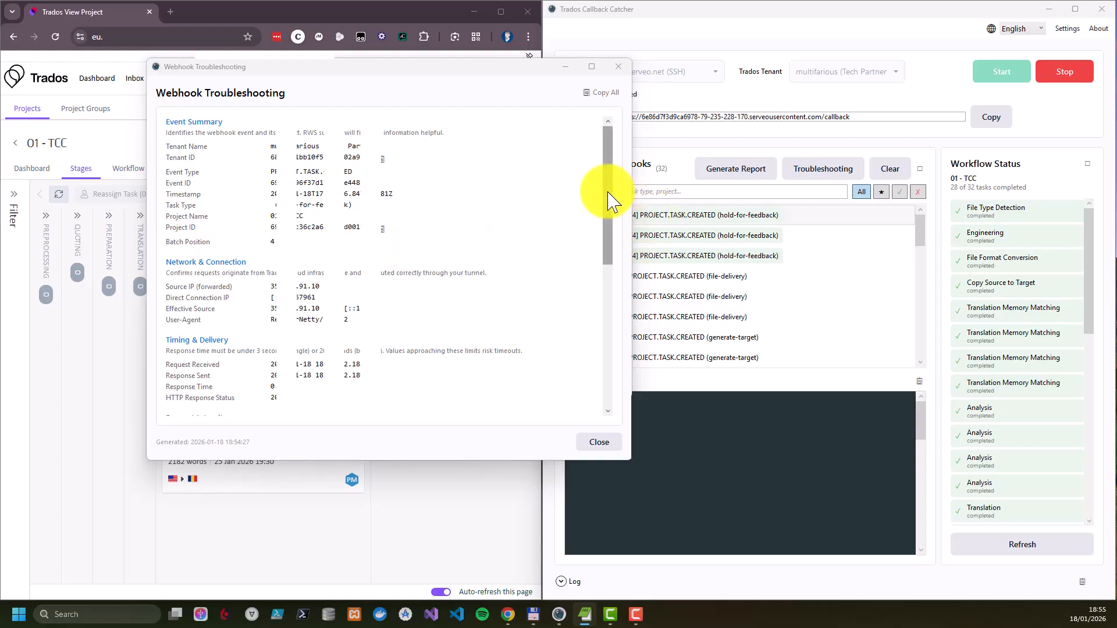
Read the troubleshooting report's sections from network and timing through signature verification, close it and look through the received webhooks
{"action": "left_click_drag", "start_coordinate": [609, 201], "coordinate": [620, 233]}
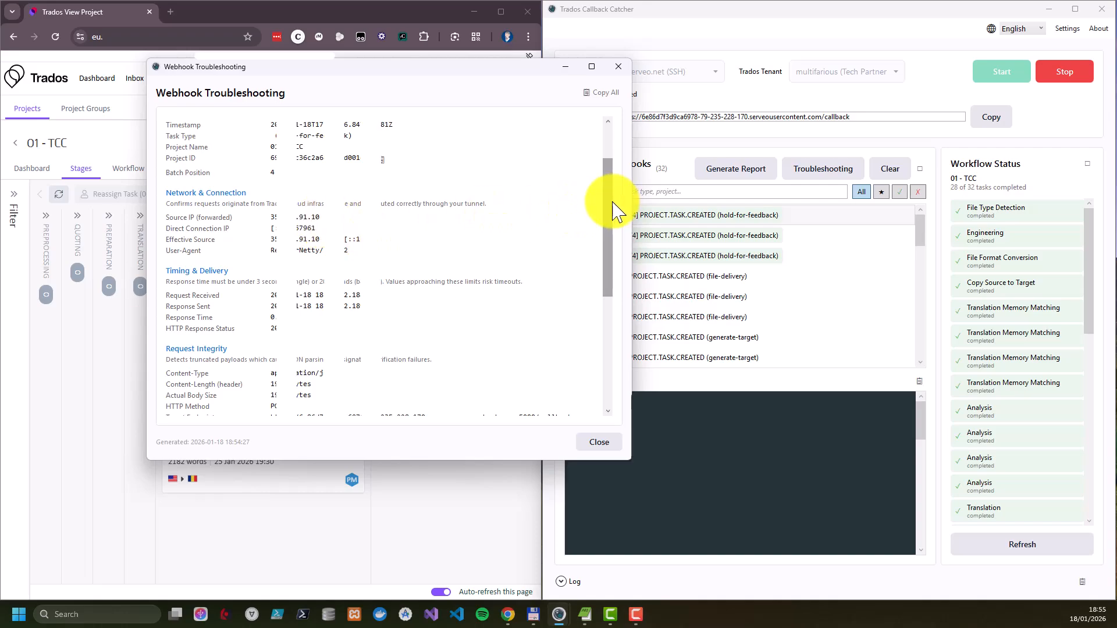
{"action": "left_click_drag", "start_coordinate": [611, 210], "coordinate": [617, 231]}
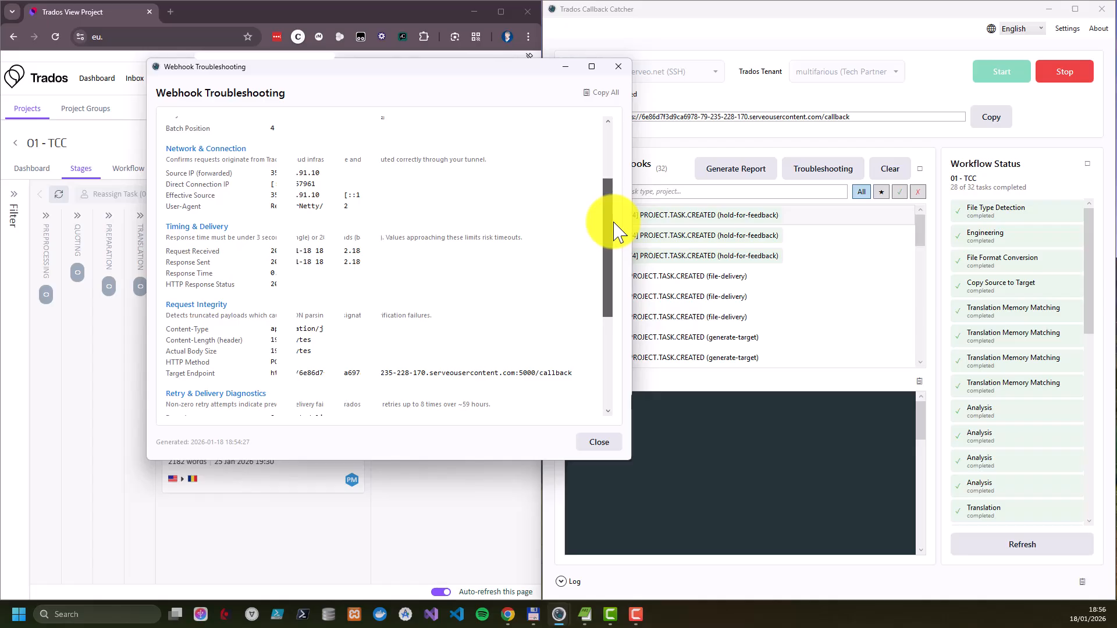
{"action": "left_click_drag", "start_coordinate": [615, 223], "coordinate": [614, 225]}
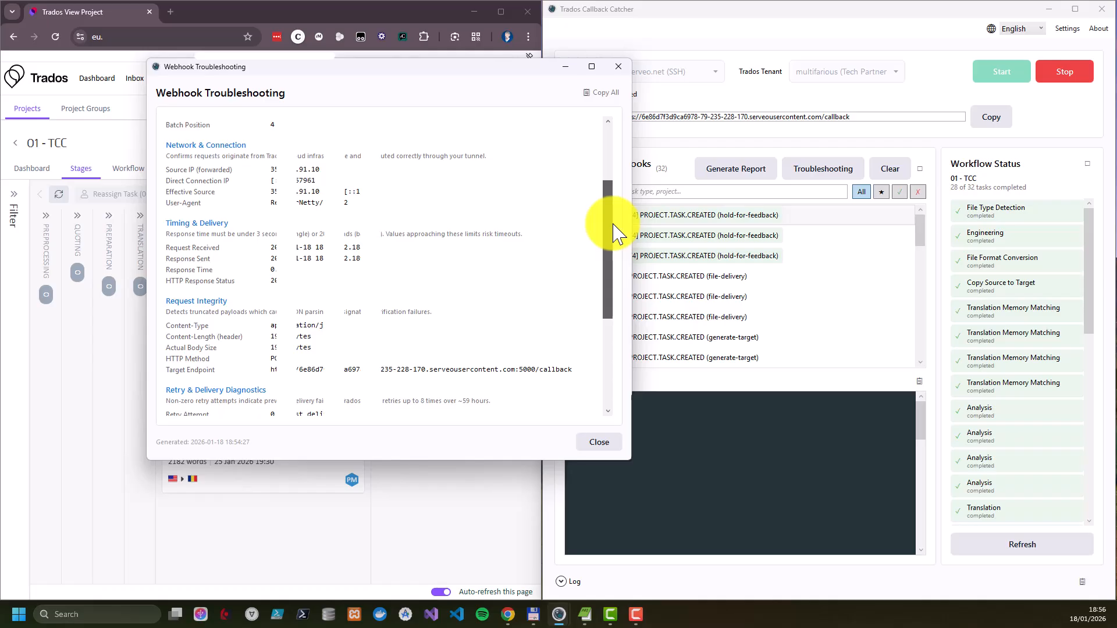
{"action": "left_click_drag", "start_coordinate": [614, 225], "coordinate": [614, 286]}
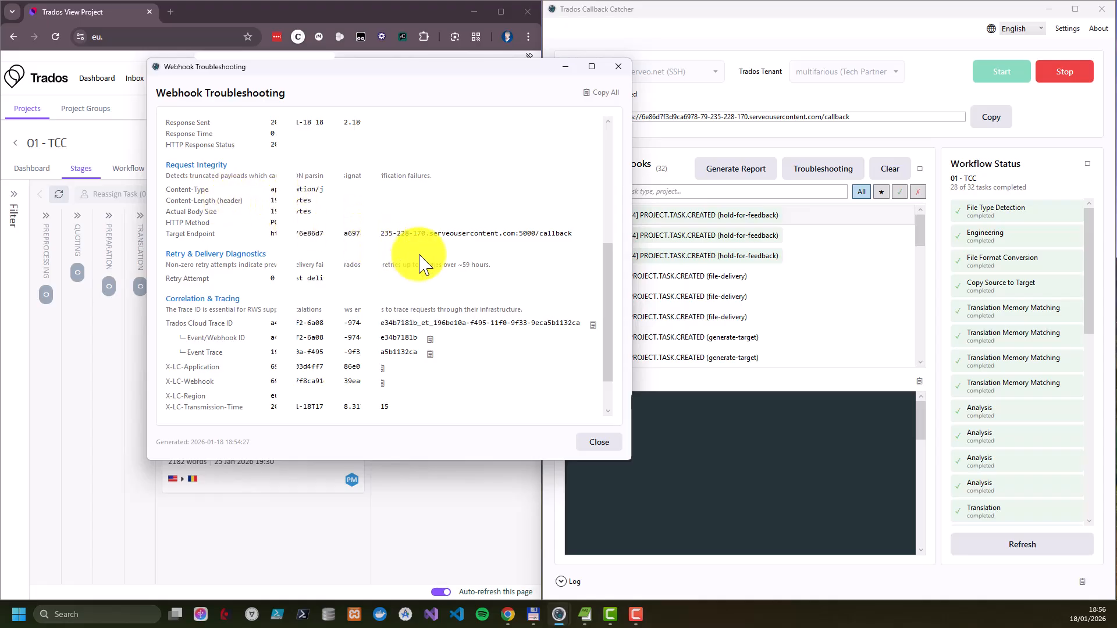
{"action": "scroll", "coordinate": [434, 269], "scroll_direction": "down", "scroll_amount": 2}
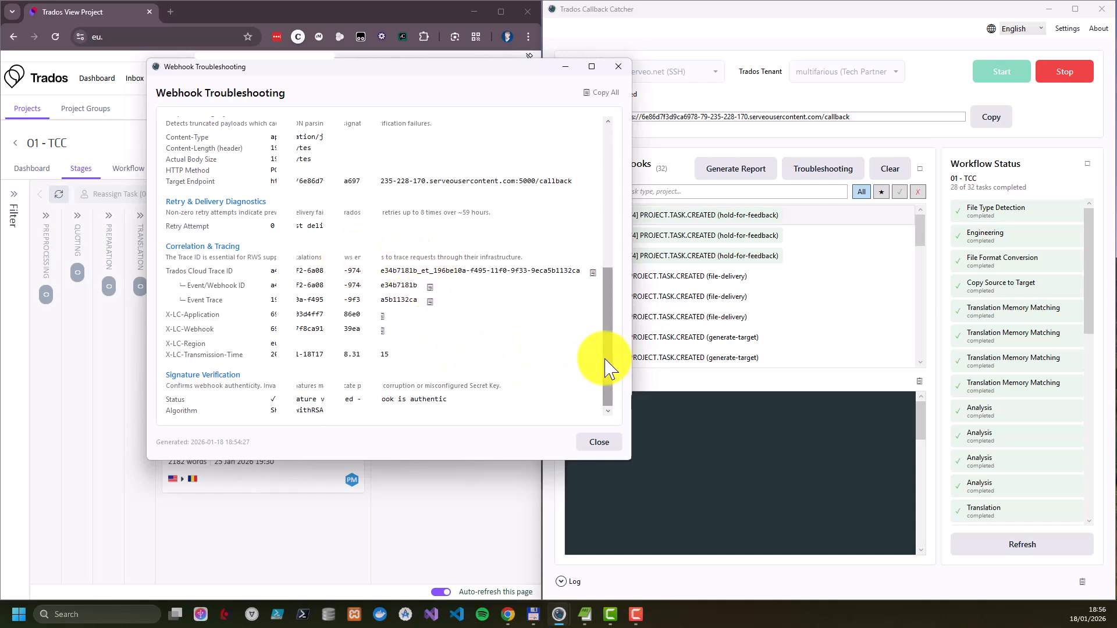
{"action": "left_click_drag", "start_coordinate": [606, 366], "coordinate": [593, 218]}
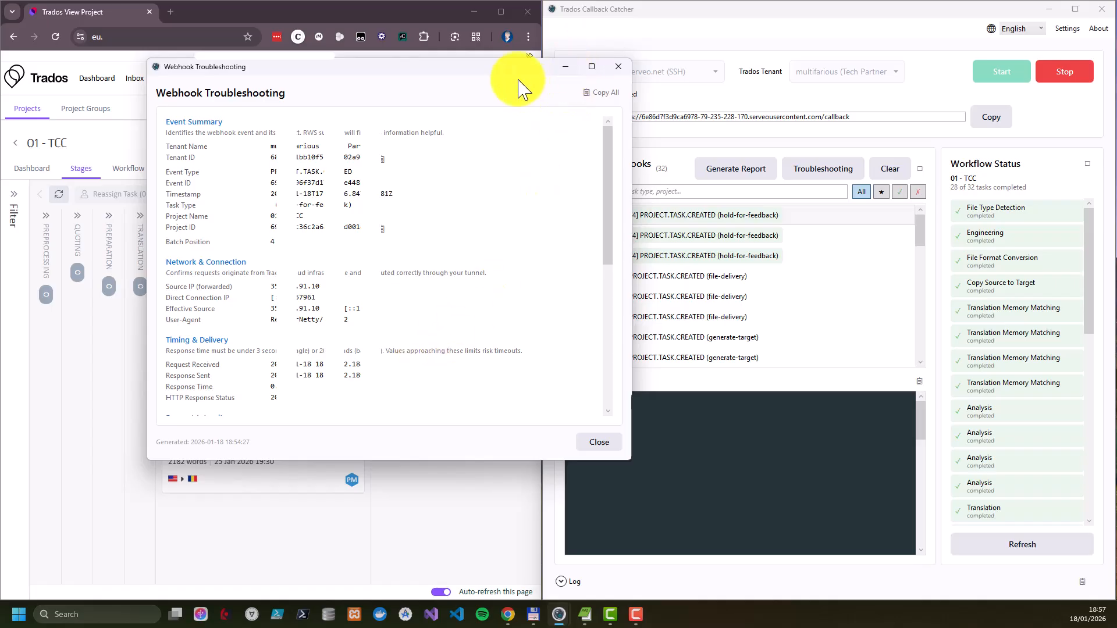
{"action": "left_click_drag", "start_coordinate": [511, 75], "coordinate": [429, 73]}
{"action": "left_click", "coordinate": [536, 63]}
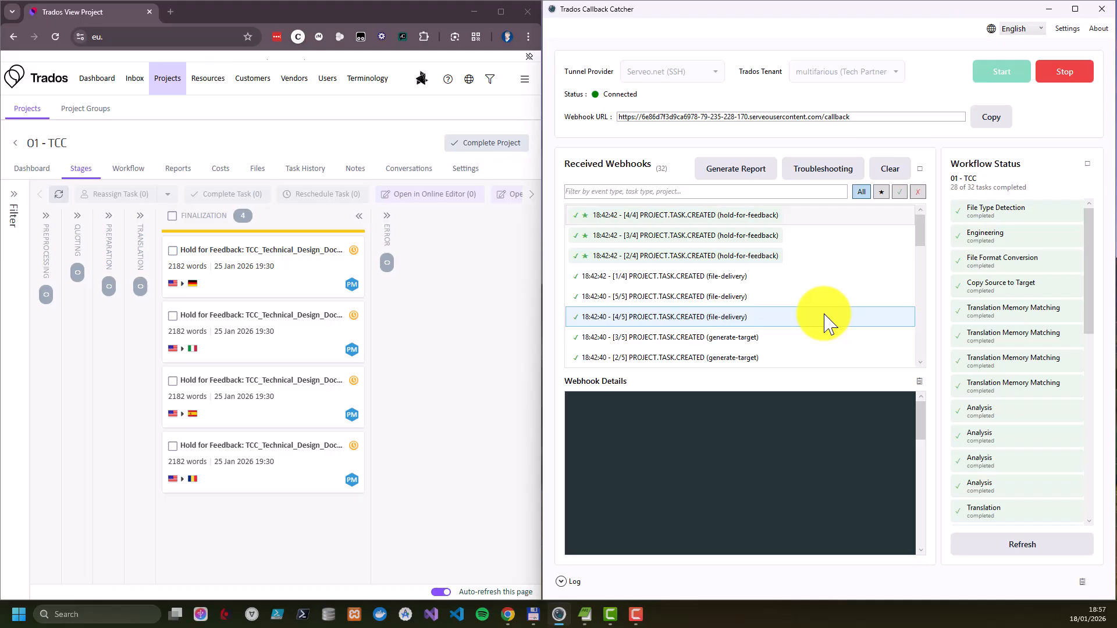
{"action": "scroll", "coordinate": [814, 262], "scroll_direction": "down", "scroll_amount": 1}
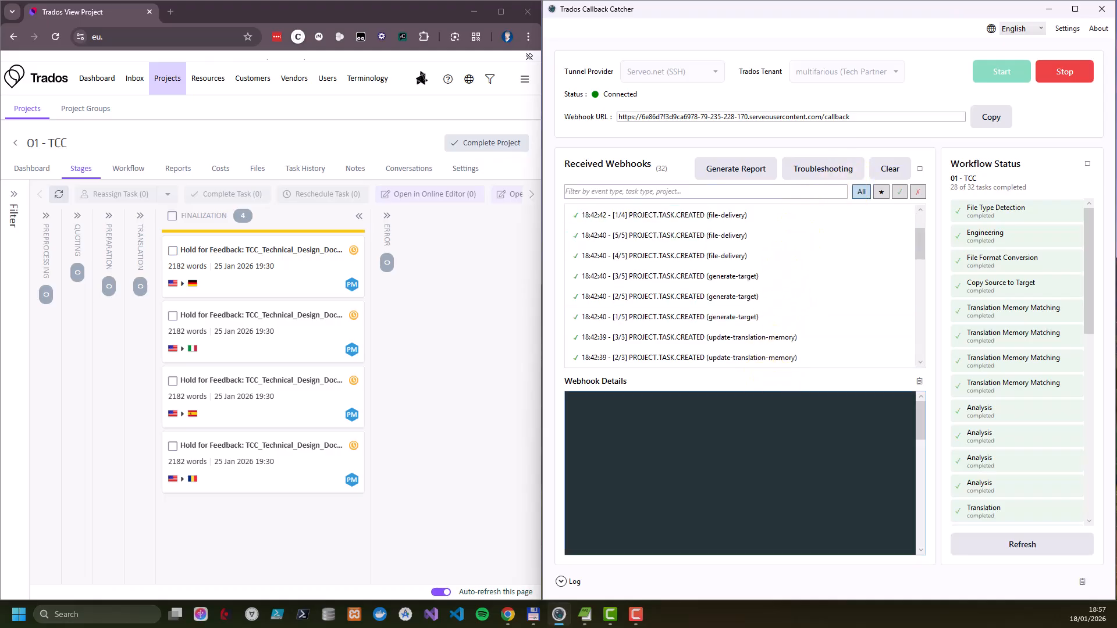